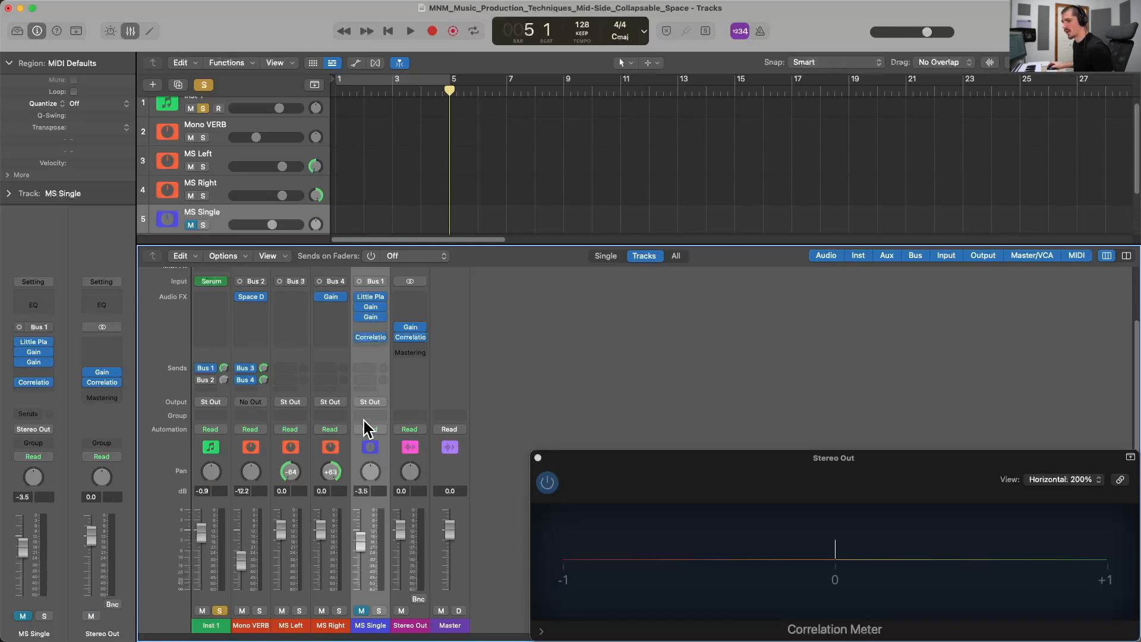
Open the Serum instrument on Inst 1, review its effects and oscillator pages while playing, and close it.
{"action": "left_click", "coordinate": [212, 283]}
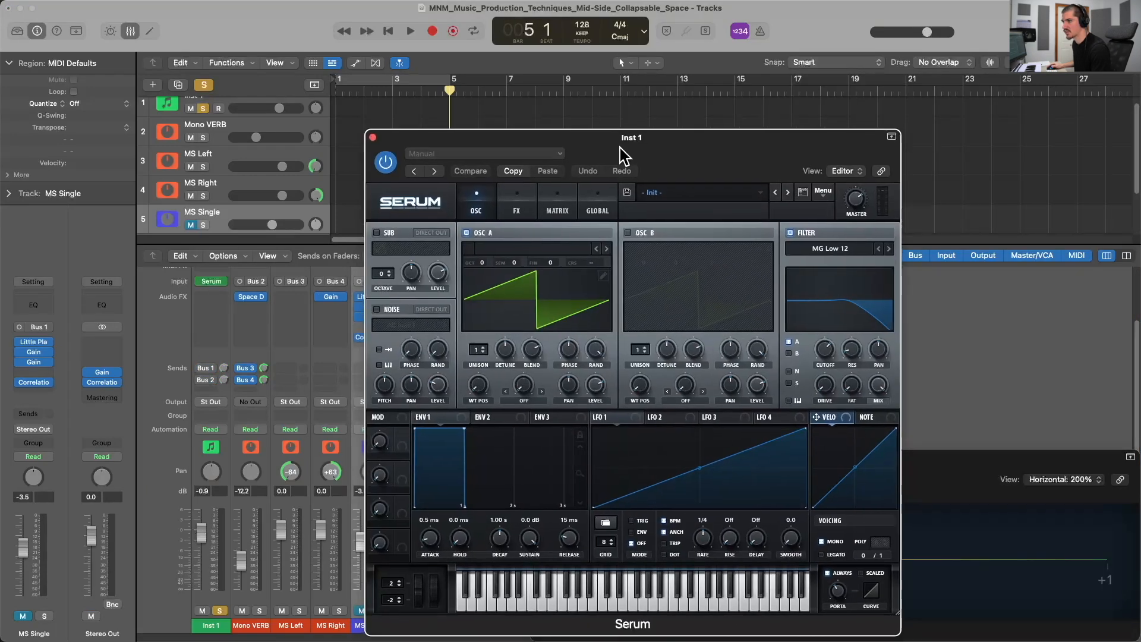
{"action": "left_click_drag", "start_coordinate": [618, 148], "coordinate": [628, 124]}
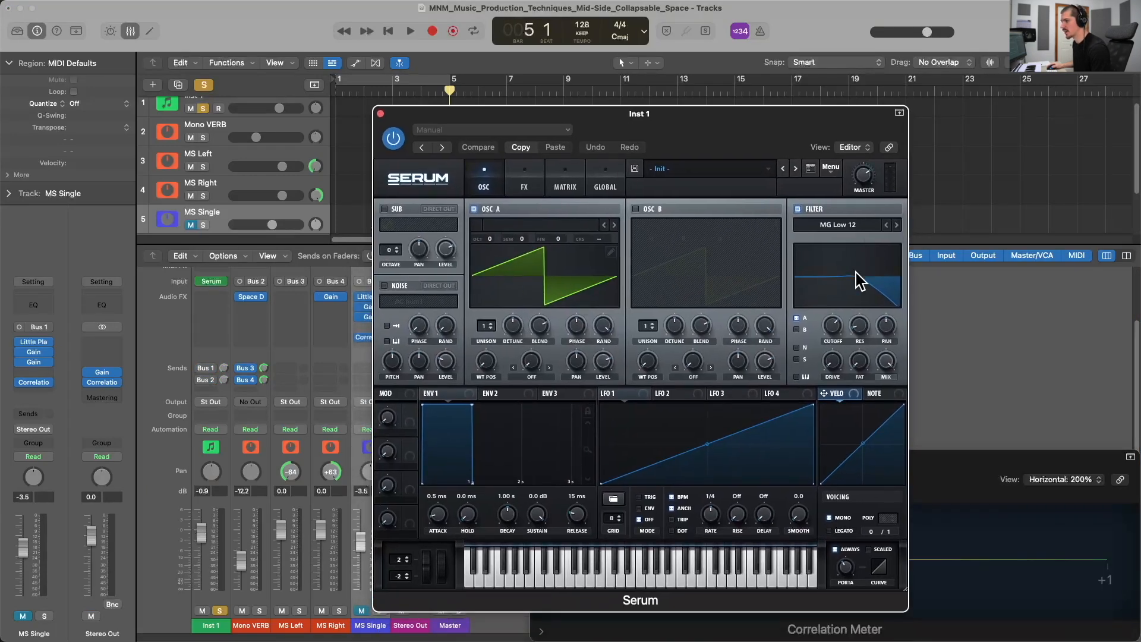
{"action": "scroll", "coordinate": [280, 140], "scroll_direction": "up", "scroll_amount": 1}
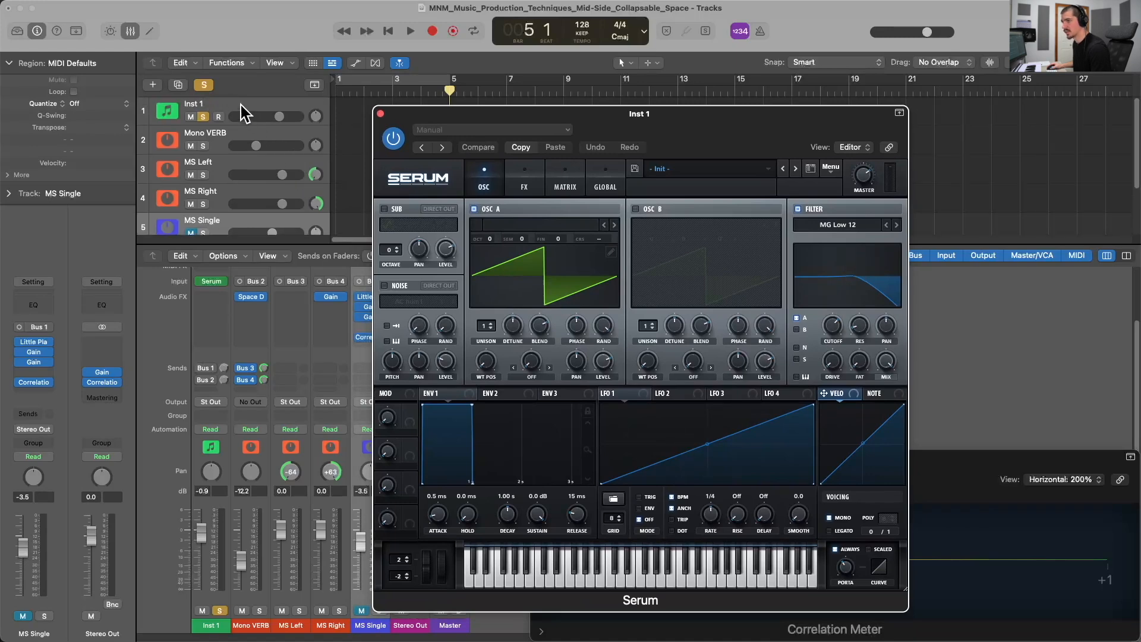
{"action": "left_click", "coordinate": [247, 110]}
{"action": "left_click", "coordinate": [524, 180]}
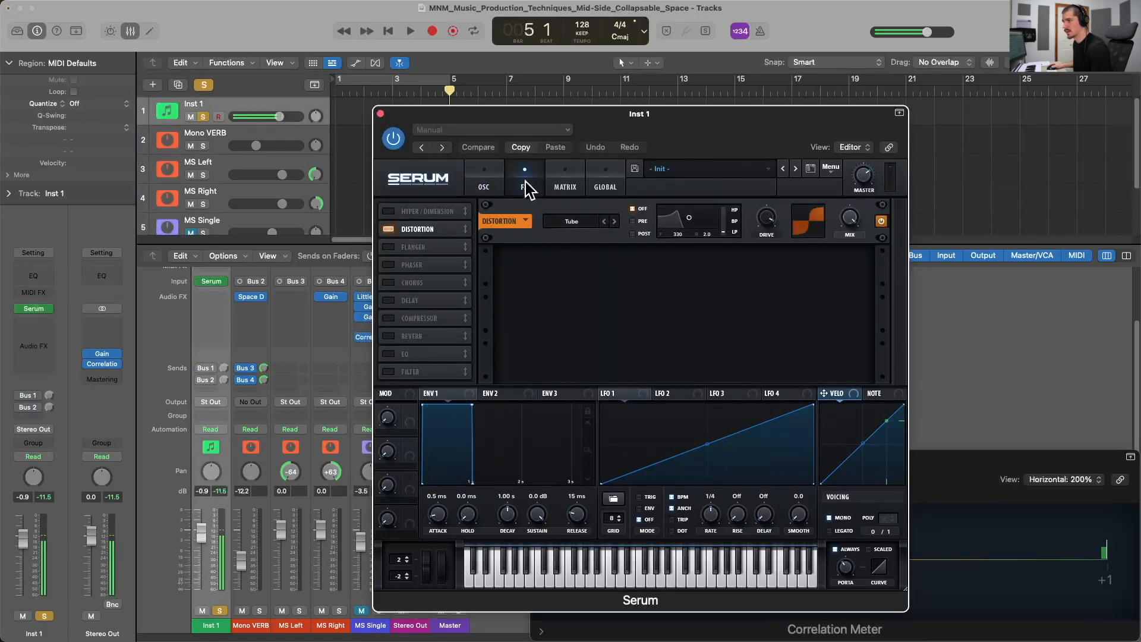
{"action": "left_click", "coordinate": [489, 181]}
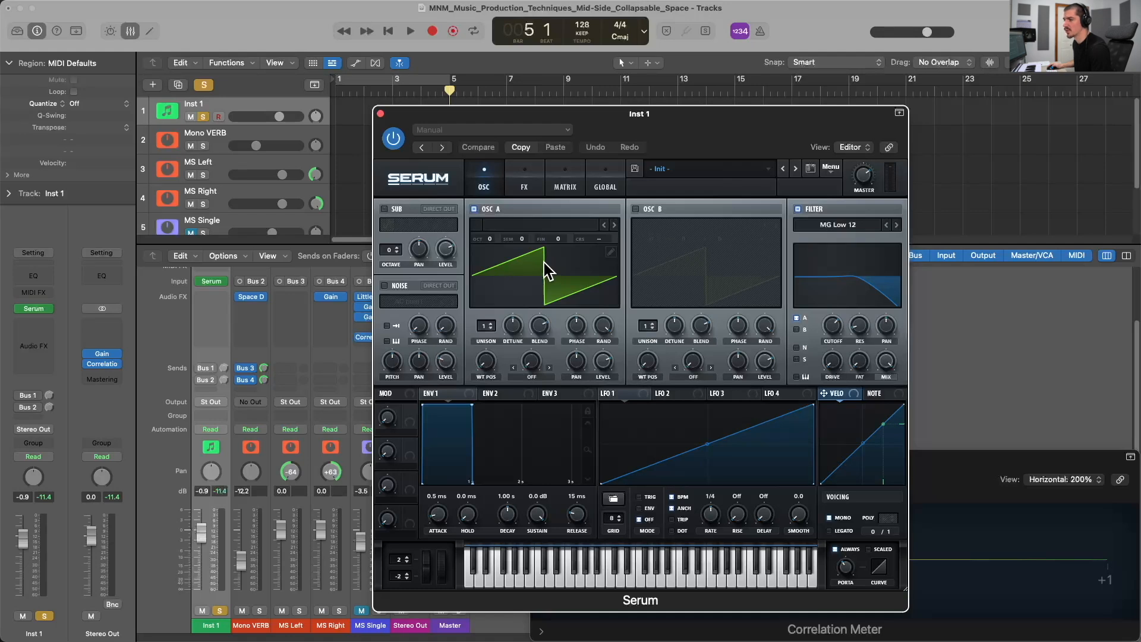
{"action": "left_click", "coordinate": [381, 113]}
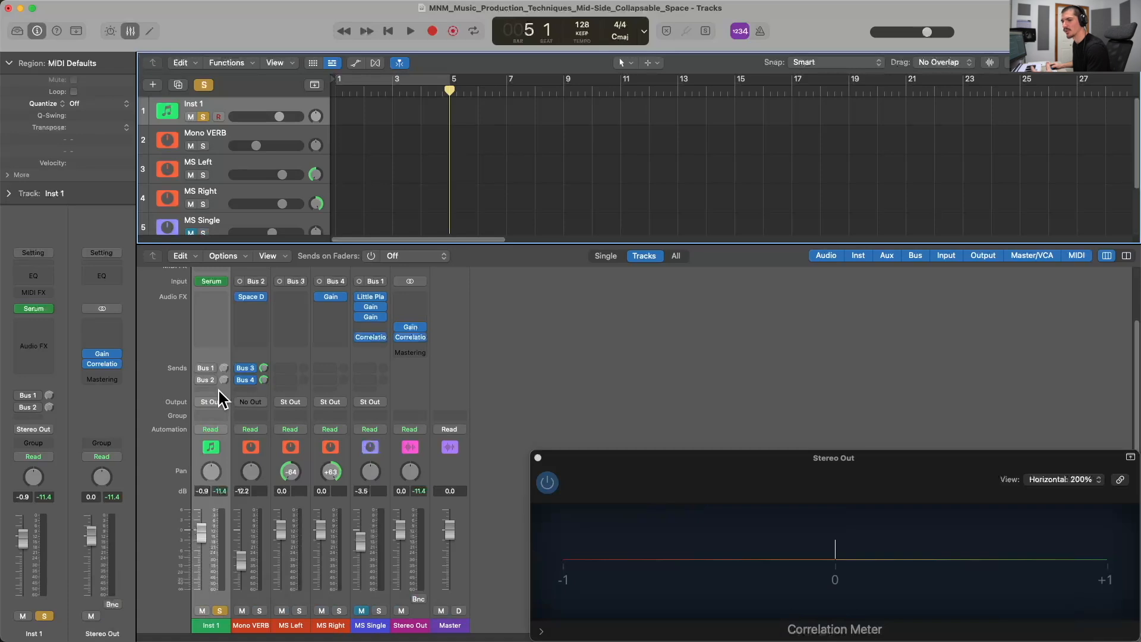
Rename the Inst 1 channel as SERUM and enable its Bus 2 send.
{"action": "double_click", "coordinate": [211, 625]}
{"action": "type", "text": "SERUM"}
{"action": "key", "text": "Return"}
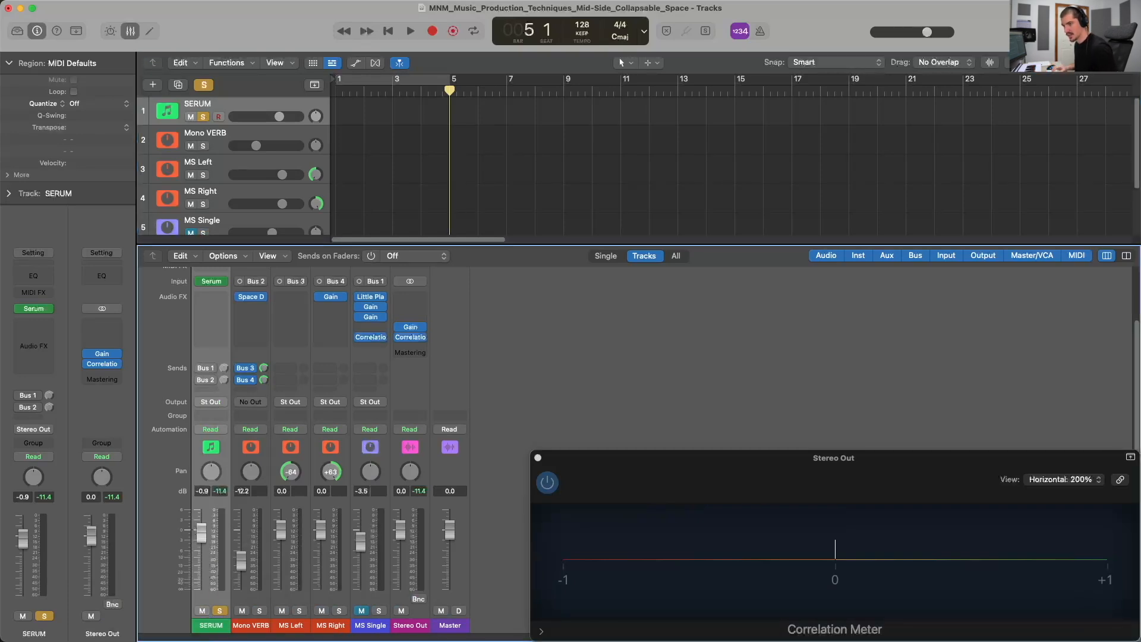
{"action": "left_click", "coordinate": [200, 380]}
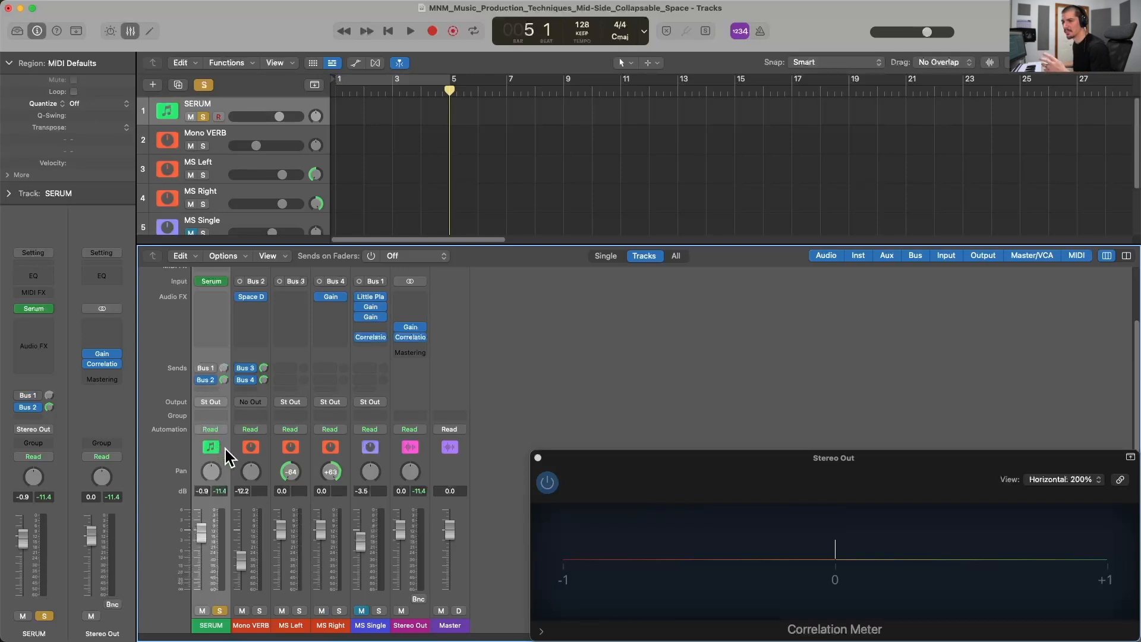
Open Space Designer on the Mono VERB channel and set its Dry level to -20.0 dB.
{"action": "left_click", "coordinate": [262, 451]}
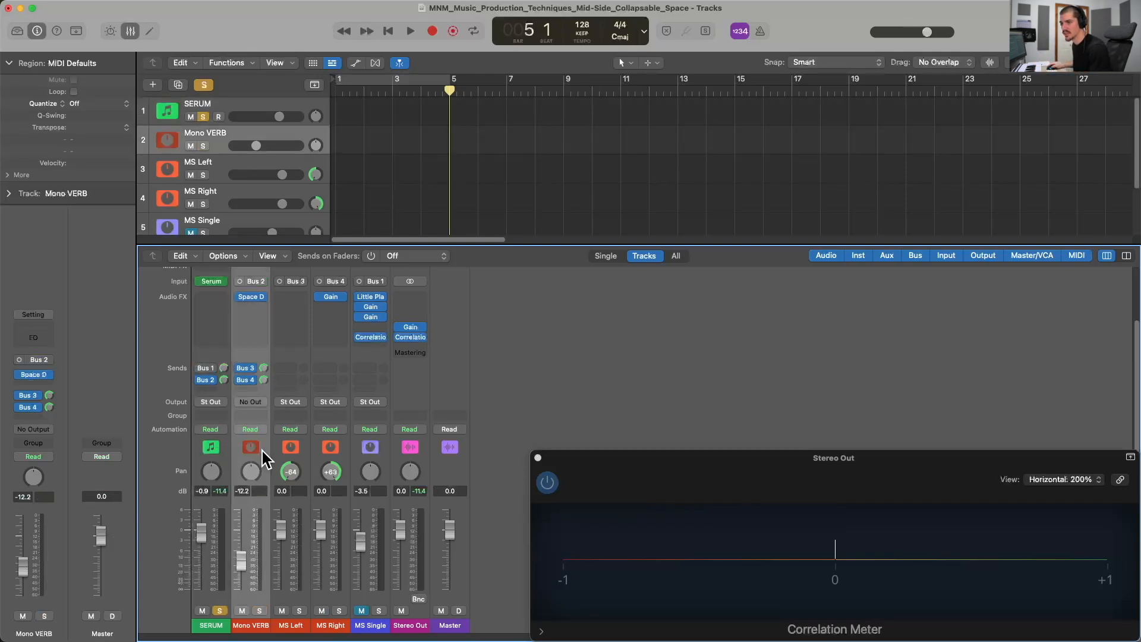
{"action": "left_click", "coordinate": [252, 297]}
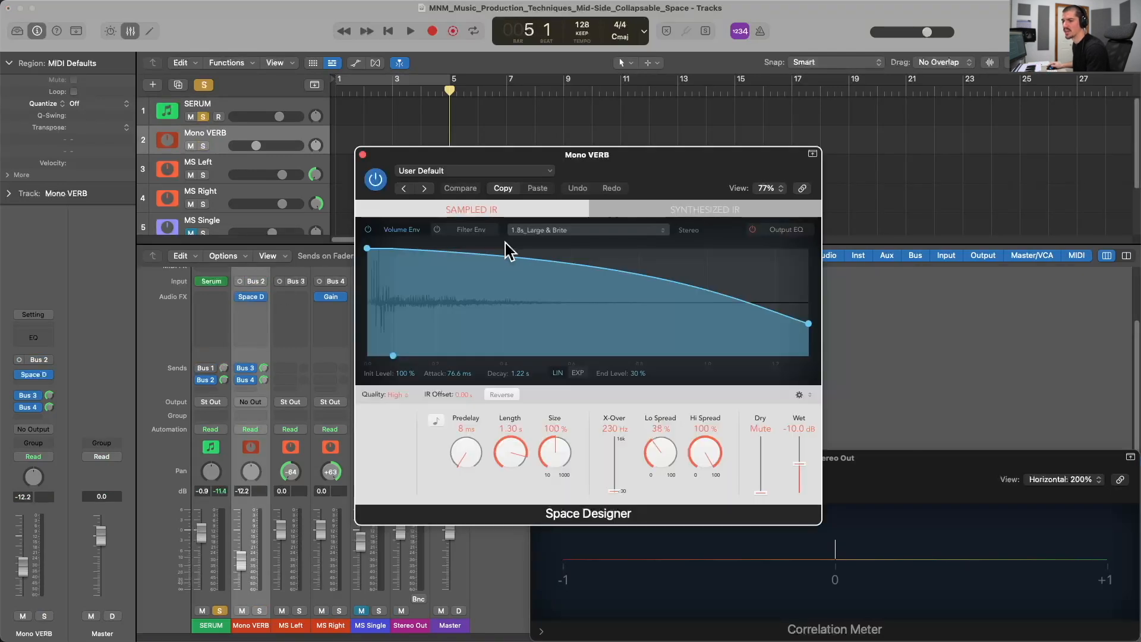
{"action": "left_click_drag", "start_coordinate": [597, 172], "coordinate": [836, 78]}
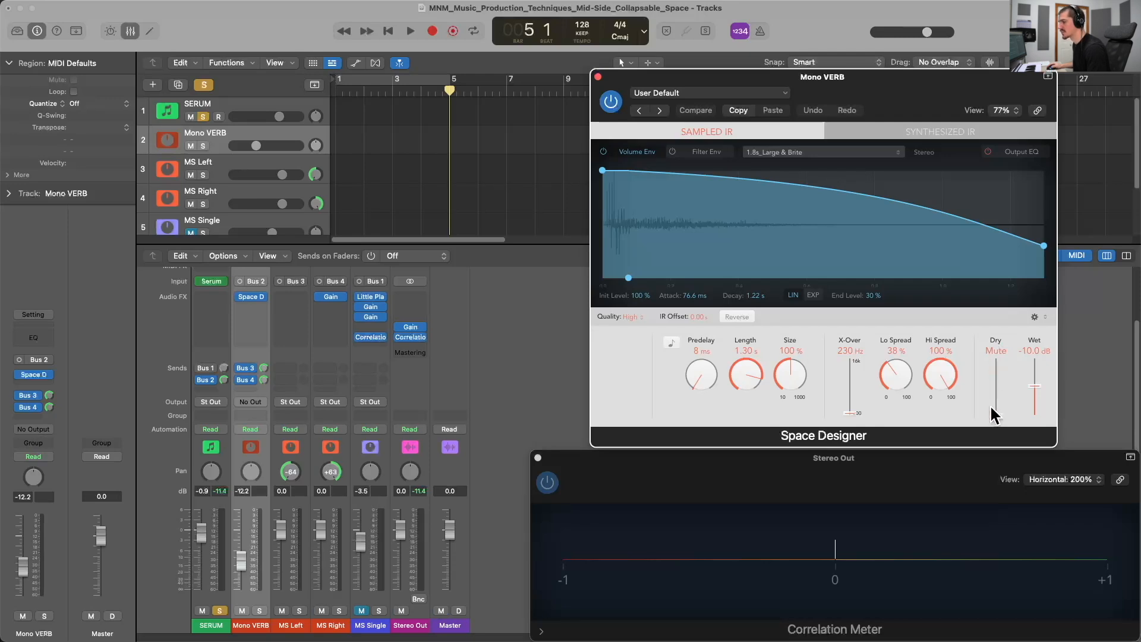
{"action": "left_click_drag", "start_coordinate": [991, 406], "coordinate": [998, 393]}
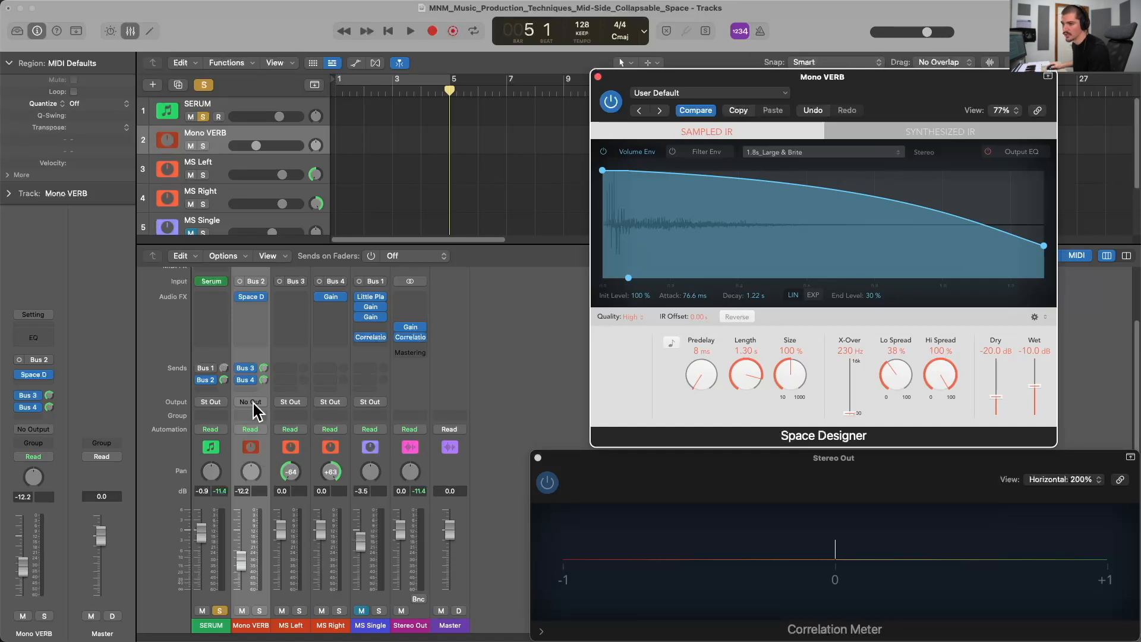
Review the routing from SERUM through Mono VERB's Bus 3 and Bus 4 sends to the panned MS Left and MS Right channels.
{"action": "left_click", "coordinate": [224, 449]}
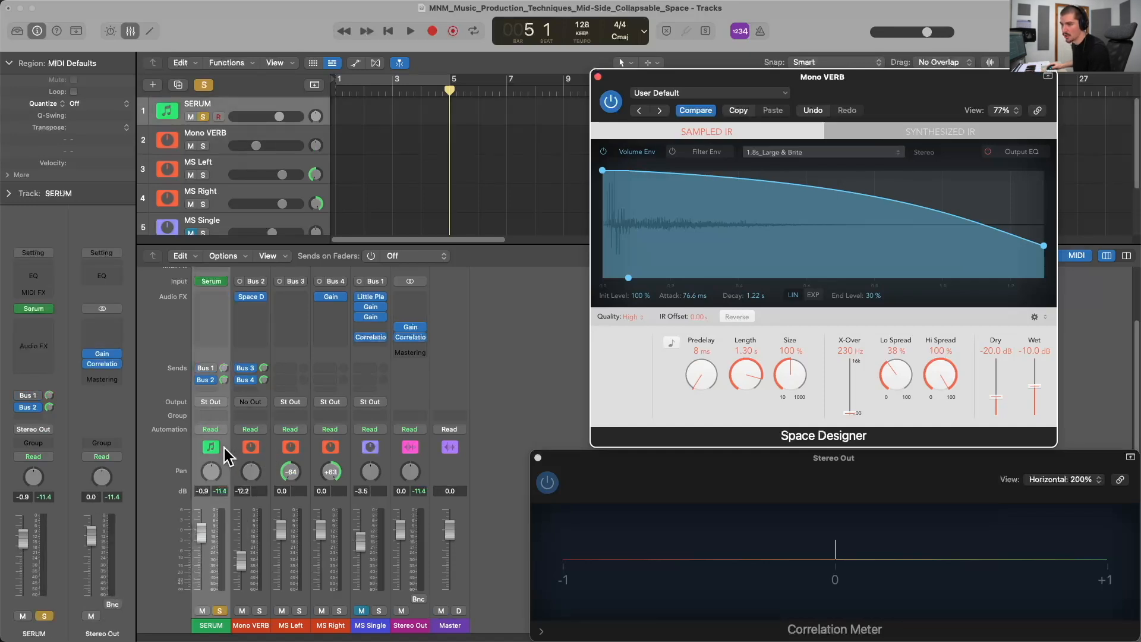
{"action": "left_click", "coordinate": [255, 447]}
{"action": "mouse_move", "coordinate": [254, 297]}
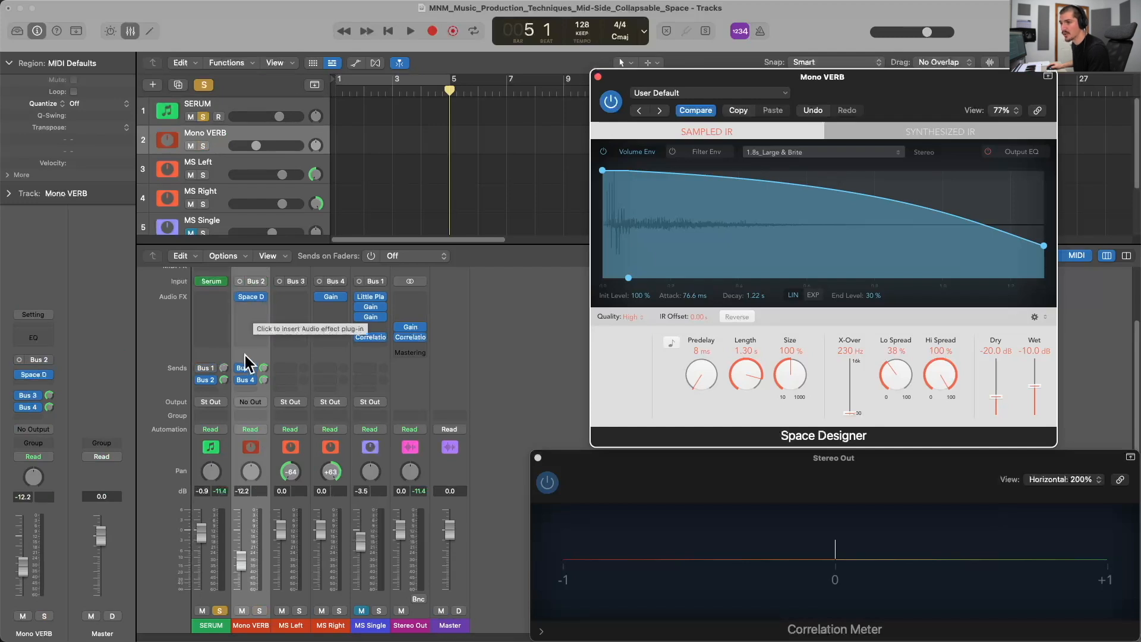
{"action": "mouse_move", "coordinate": [247, 377]}
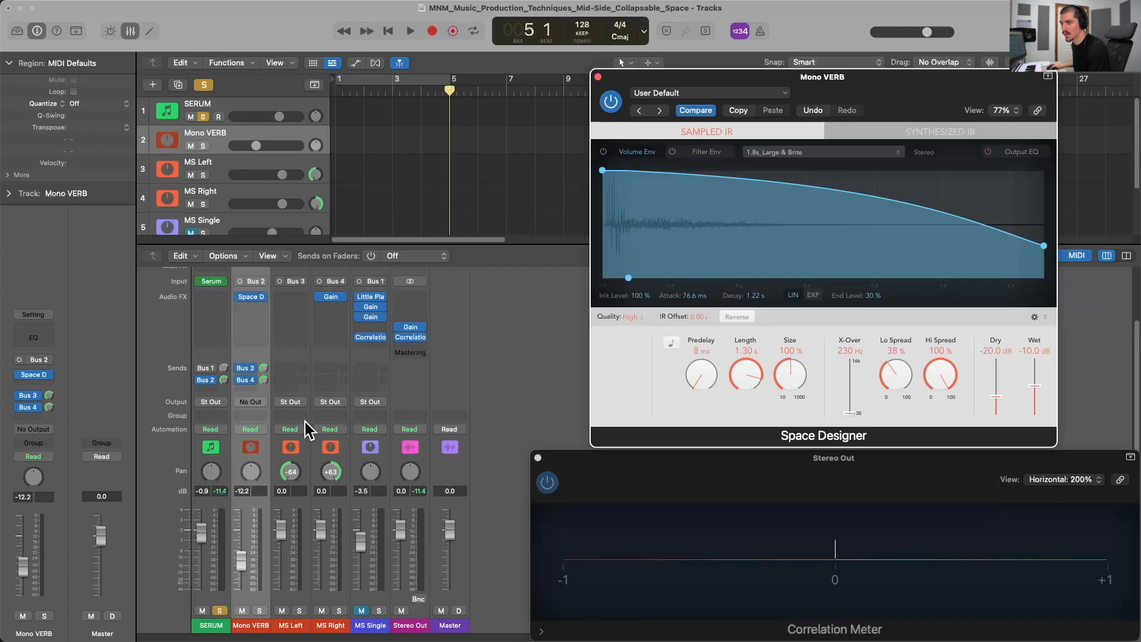
{"action": "left_click", "coordinate": [306, 461]}
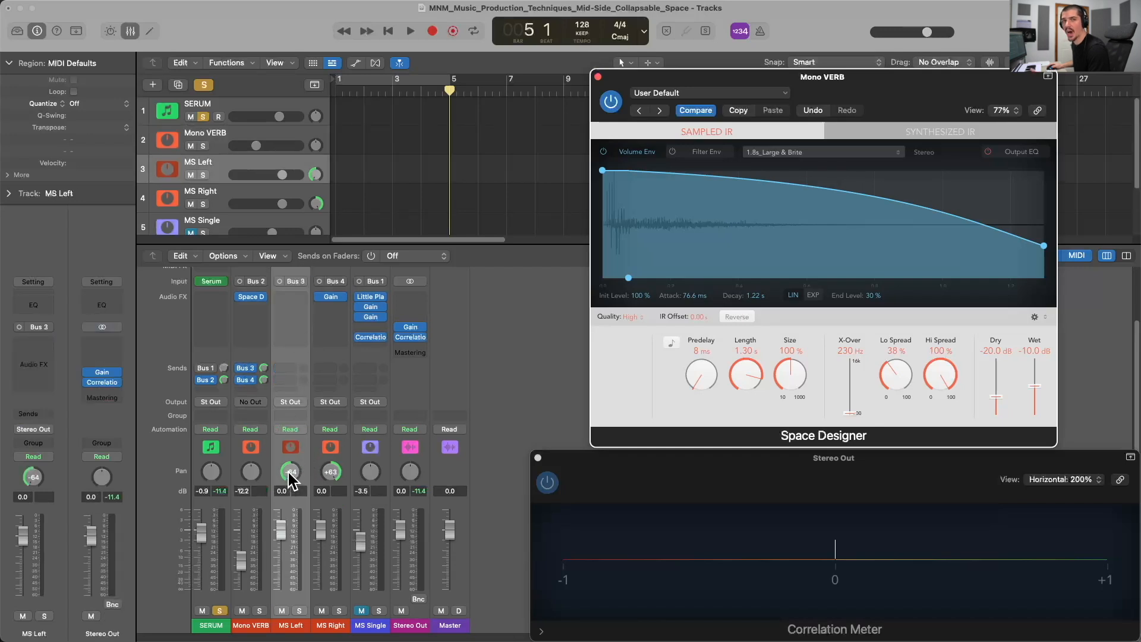
{"action": "left_click", "coordinate": [332, 454]}
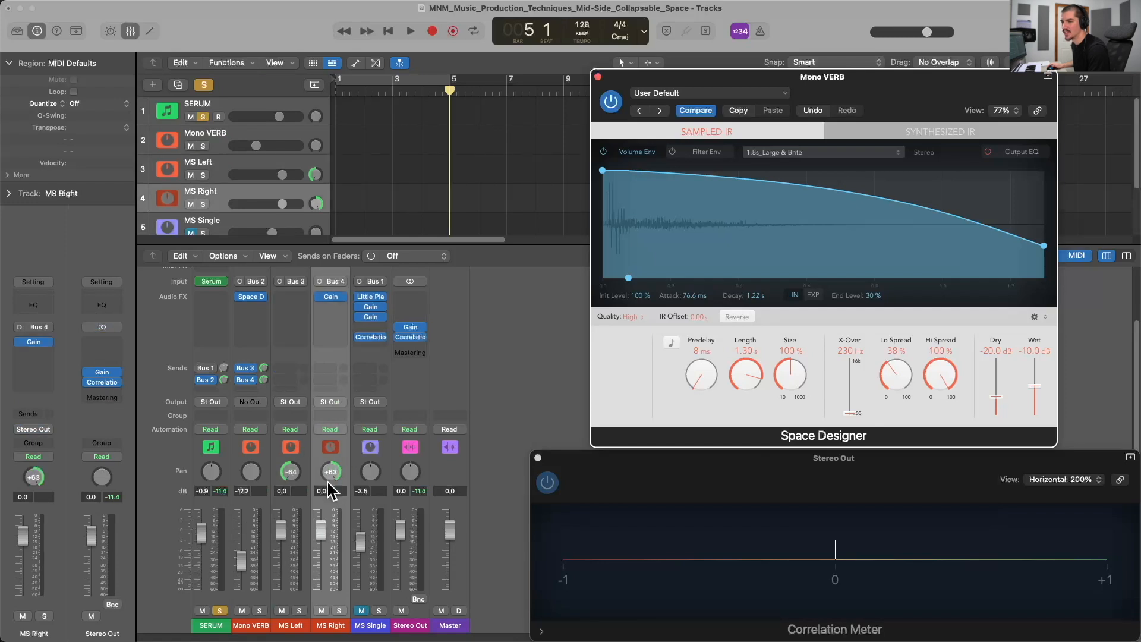
Open the Gain plug-in on MS Right, toggle its Phase Invert to demonstrate it, and bypass the plug-in.
{"action": "left_click", "coordinate": [344, 338]}
{"action": "mouse_move", "coordinate": [329, 296]}
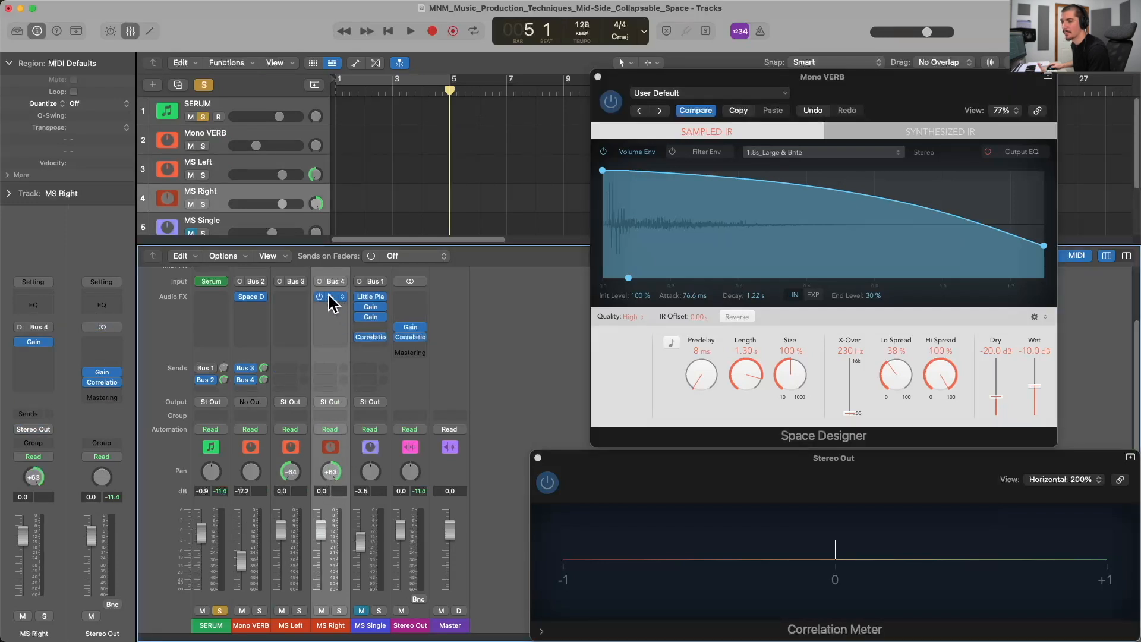
{"action": "left_click", "coordinate": [330, 296]}
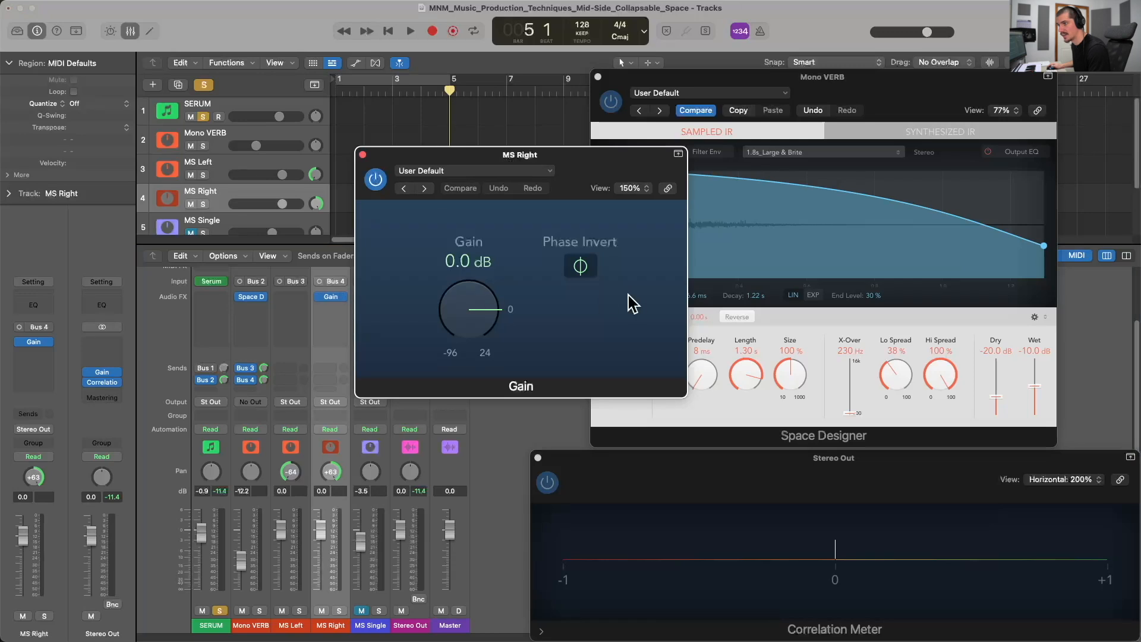
{"action": "left_click", "coordinate": [582, 266]}
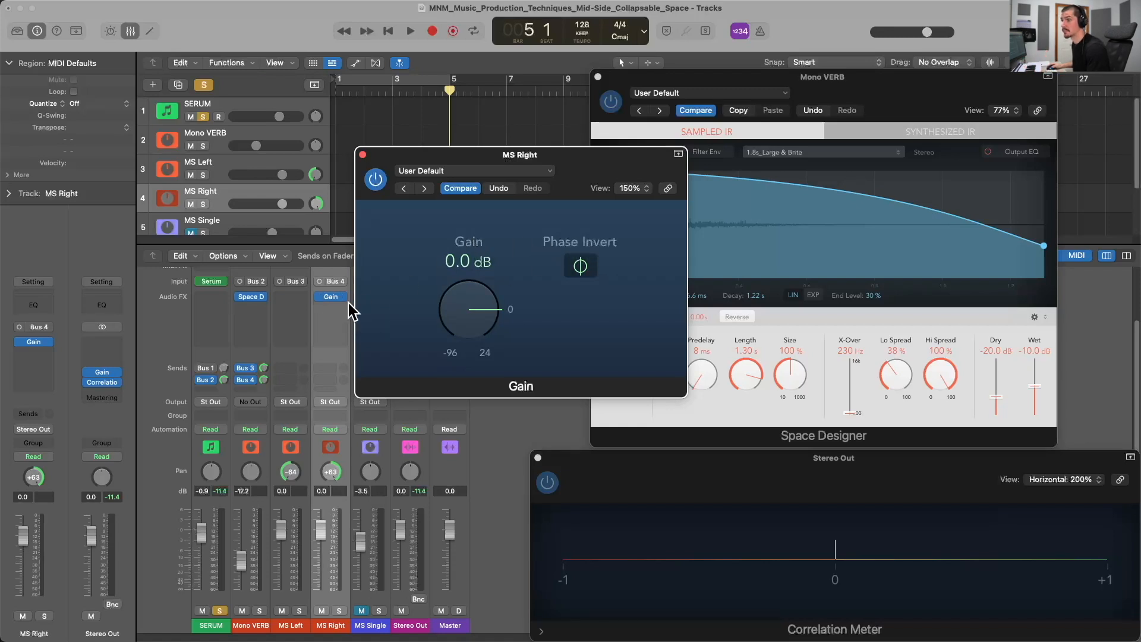
{"action": "left_click", "coordinate": [319, 297]}
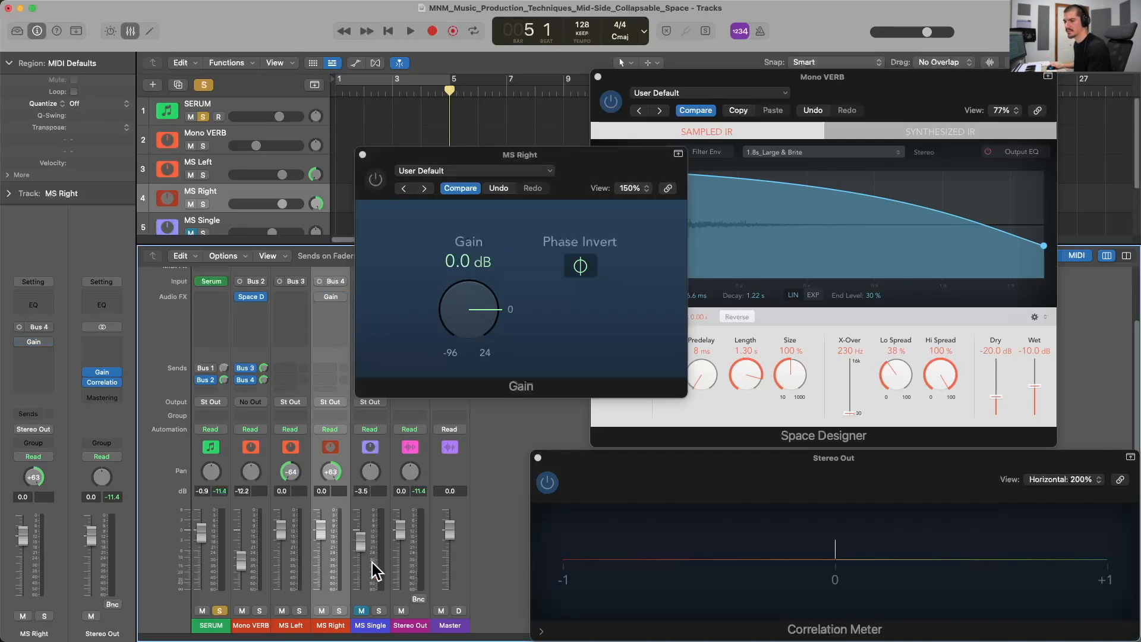
Solo the MS Left and MS Right channels with SERUM unsoloed, and reactivate the Gain plug-in on MS Right.
{"action": "left_click", "coordinate": [339, 610]}
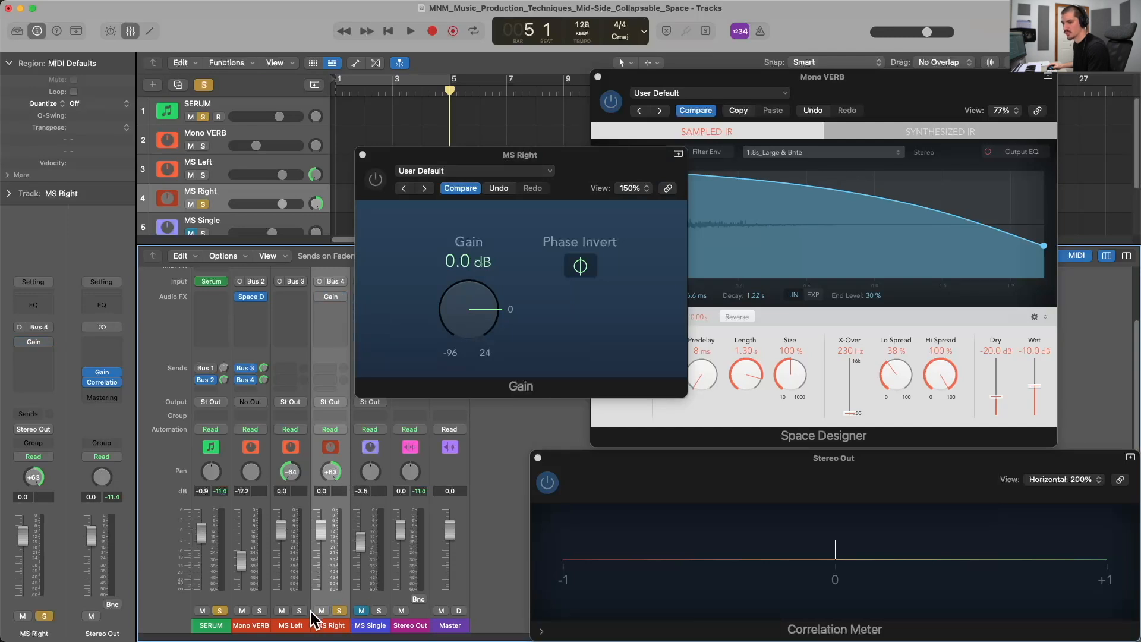
{"action": "left_click", "coordinate": [215, 600]}
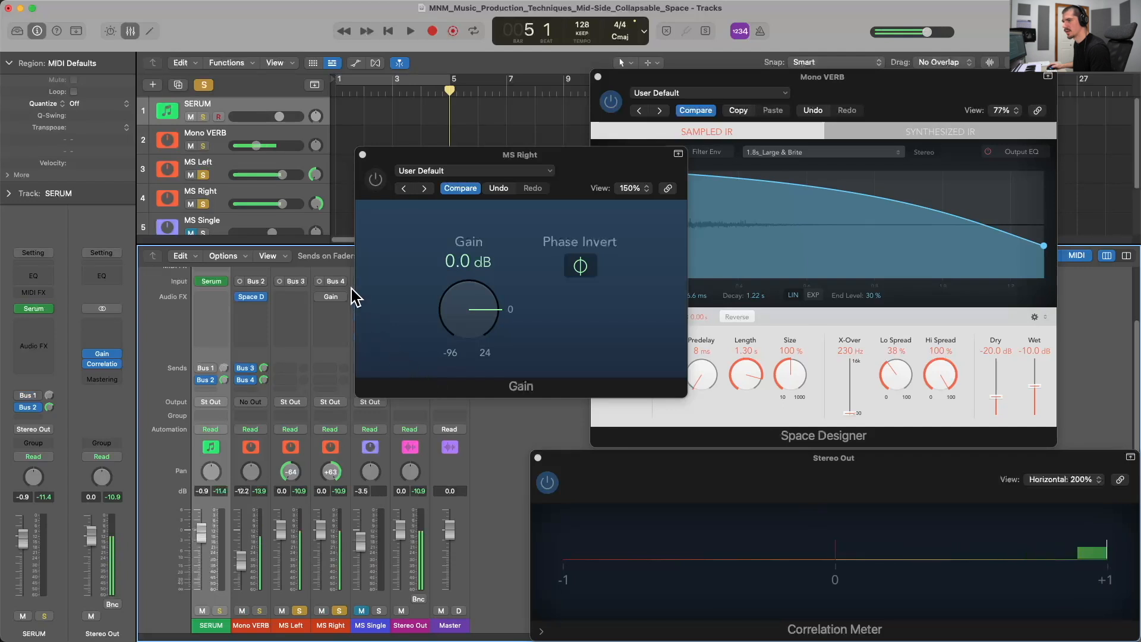
{"action": "left_click", "coordinate": [375, 179]}
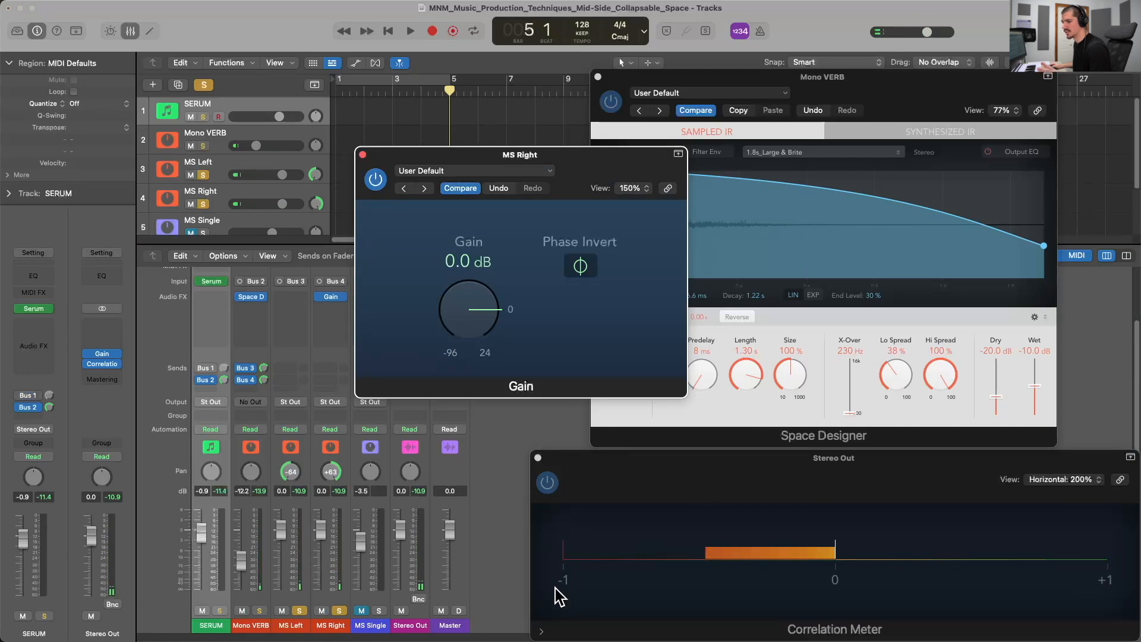
Play SERUM and compare the output correlation with MS Right's Gain plug-in bypassed and active.
{"action": "left_click", "coordinate": [305, 390]}
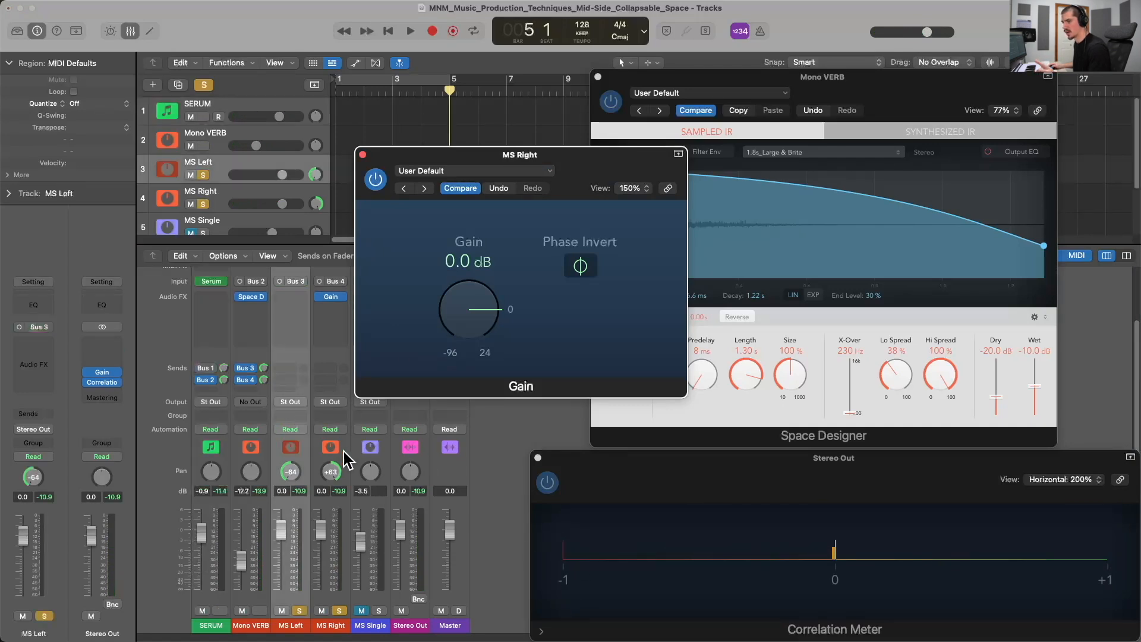
{"action": "left_click", "coordinate": [344, 455]}
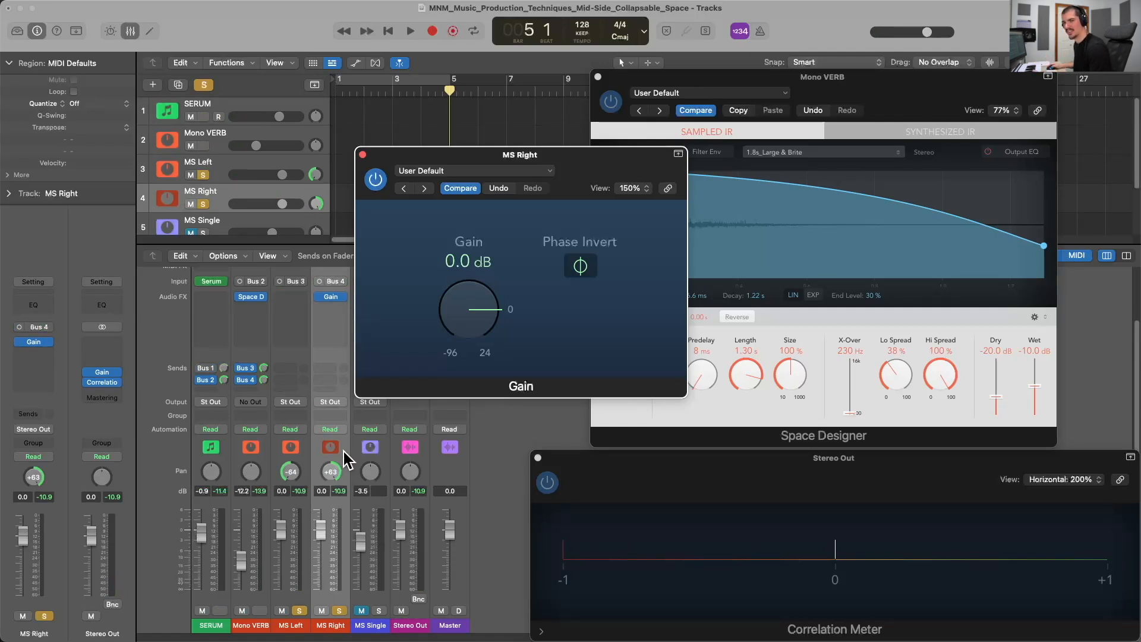
{"action": "left_click", "coordinate": [226, 455]}
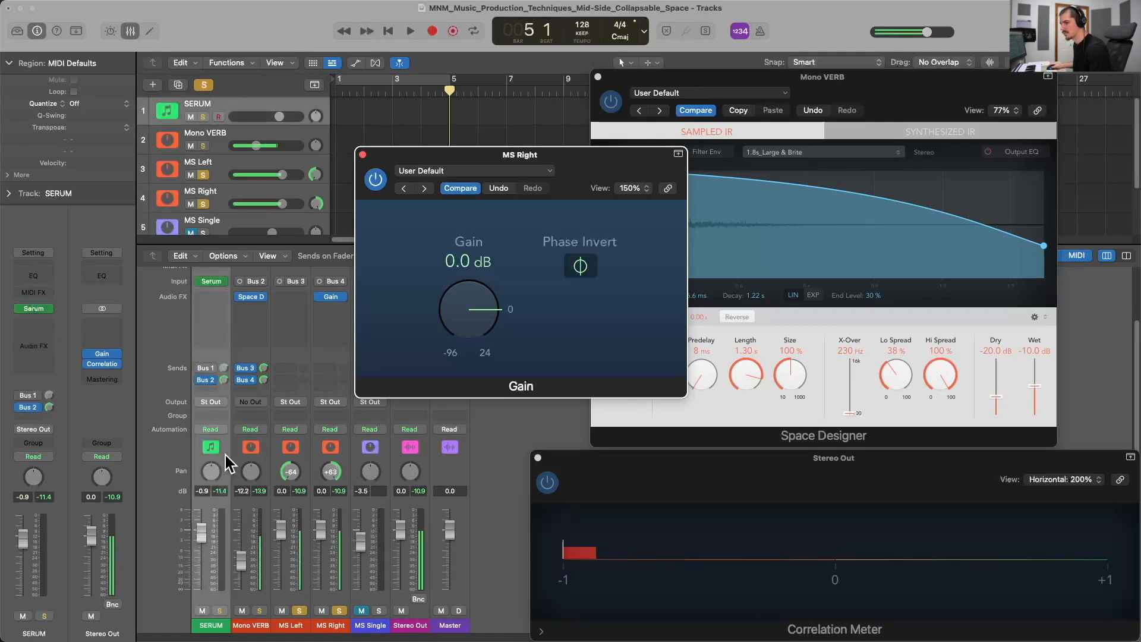
{"action": "left_click", "coordinate": [375, 179]}
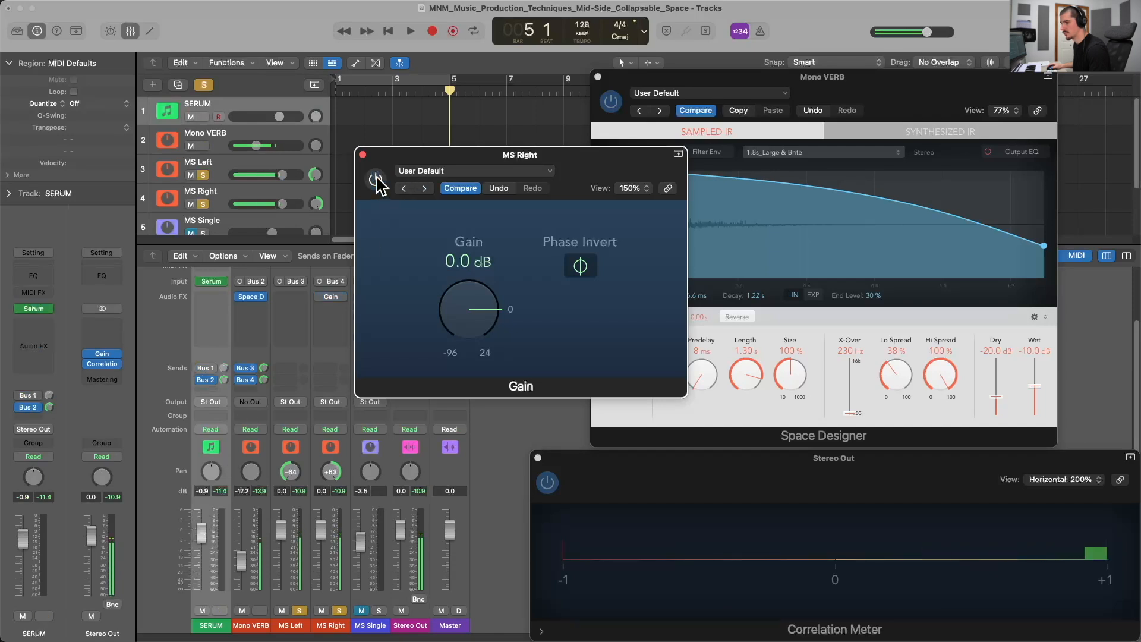
{"action": "left_click", "coordinate": [376, 179]}
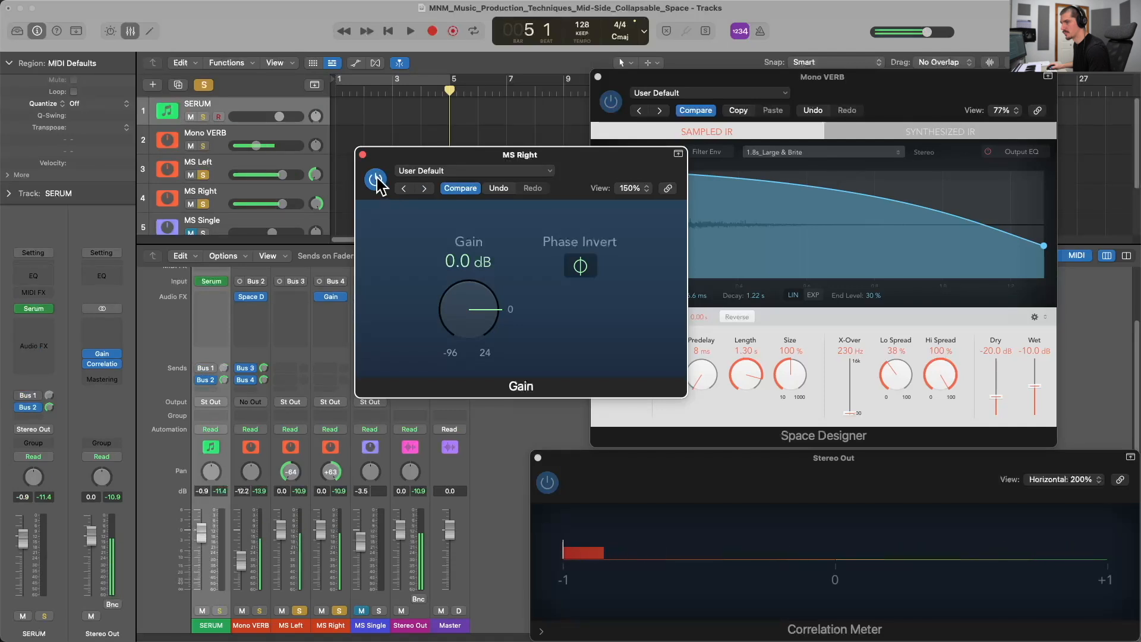
Solo SERUM together with the MS Left and MS Right channels, and close the MS Right Gain window.
{"action": "left_click", "coordinate": [220, 610]}
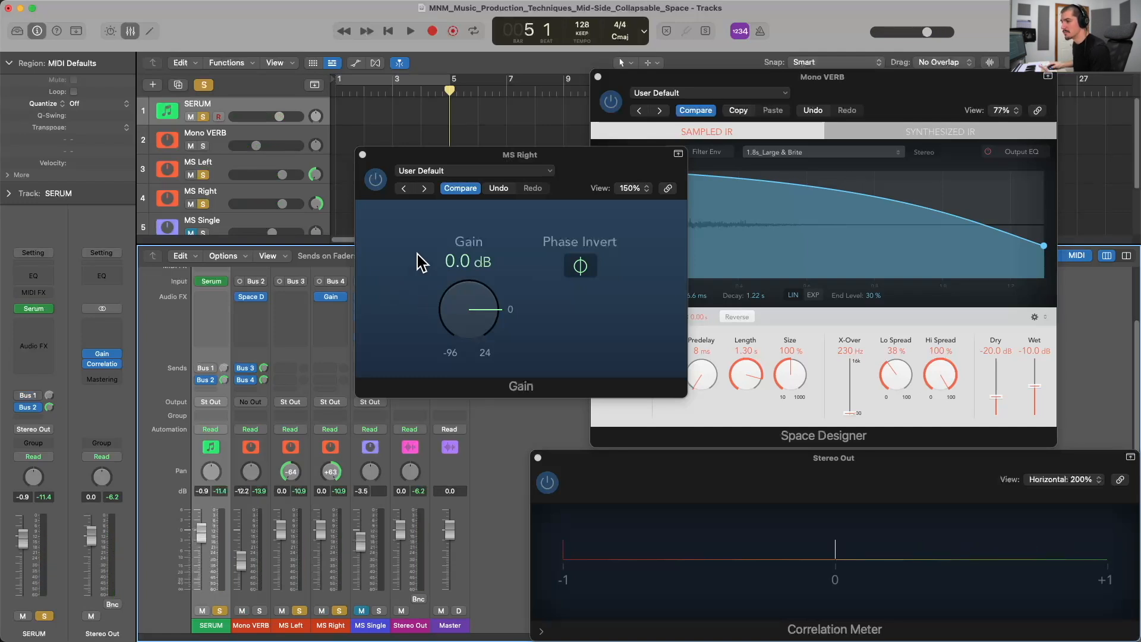
{"action": "left_click", "coordinate": [362, 155]}
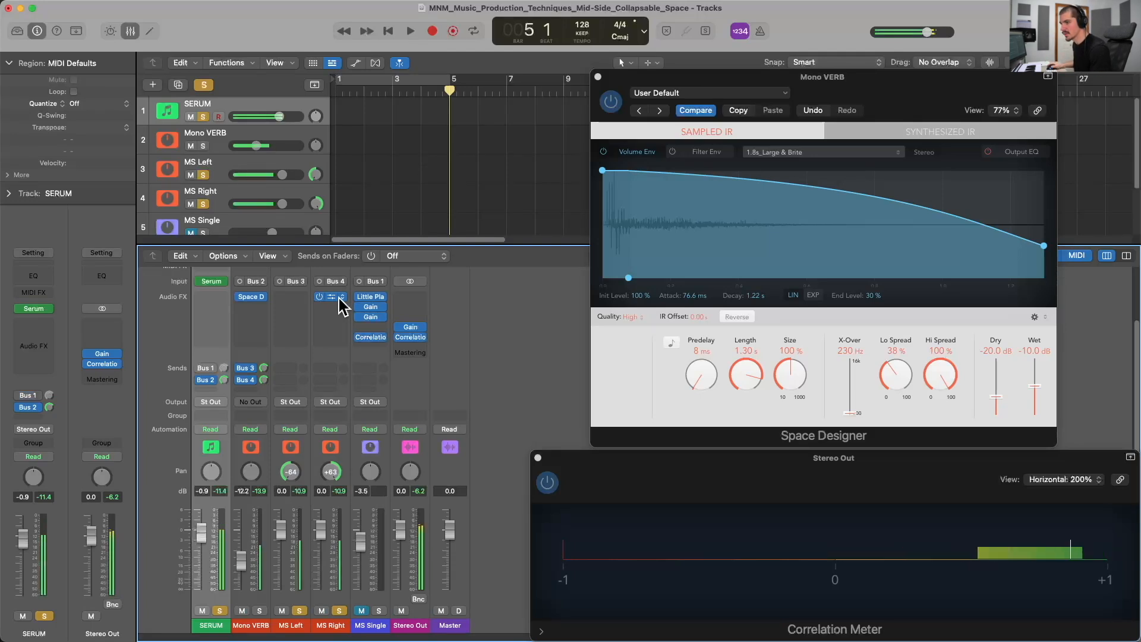
Open the Gain plug-in on the Stereo Out channel and switch Mono on.
{"action": "left_click", "coordinate": [410, 371]}
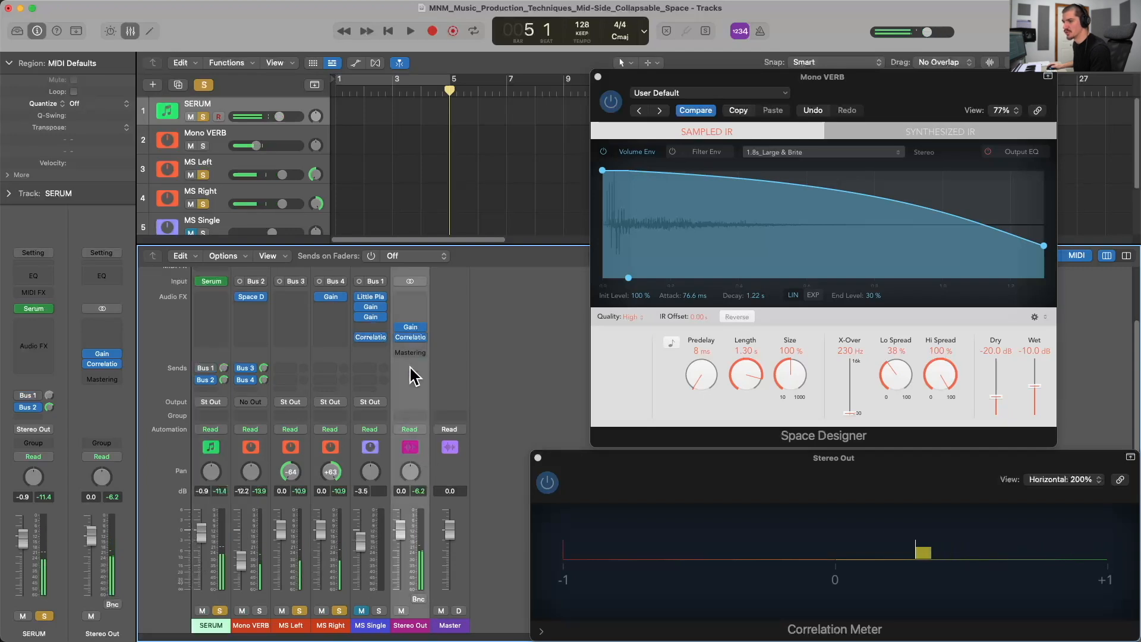
{"action": "left_click", "coordinate": [410, 329]}
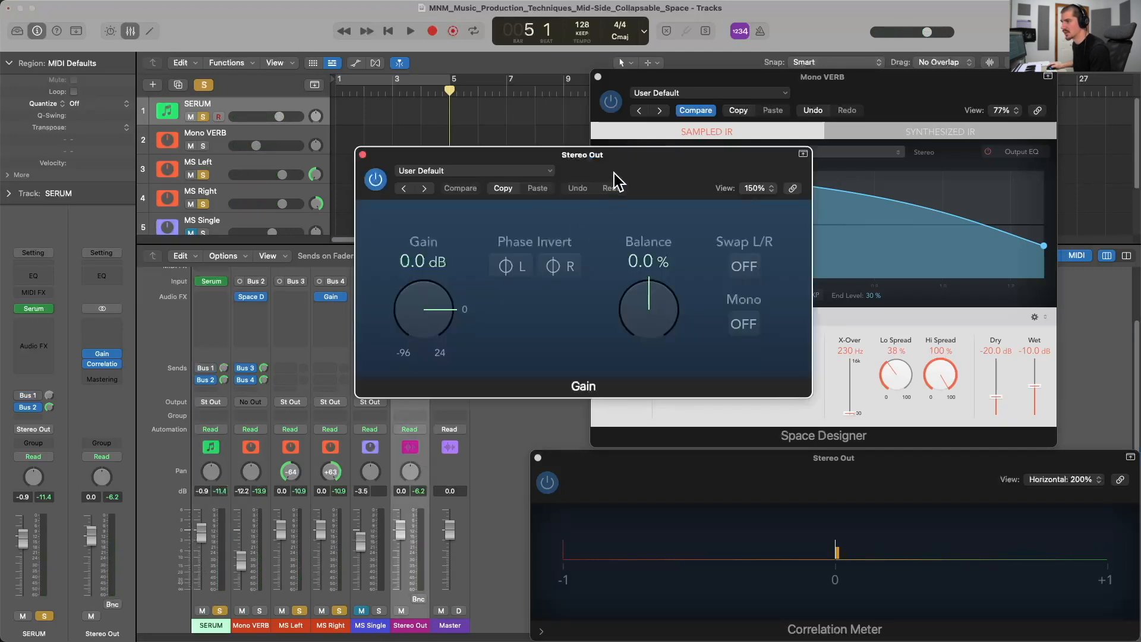
{"action": "left_click_drag", "start_coordinate": [613, 174], "coordinate": [627, 142]}
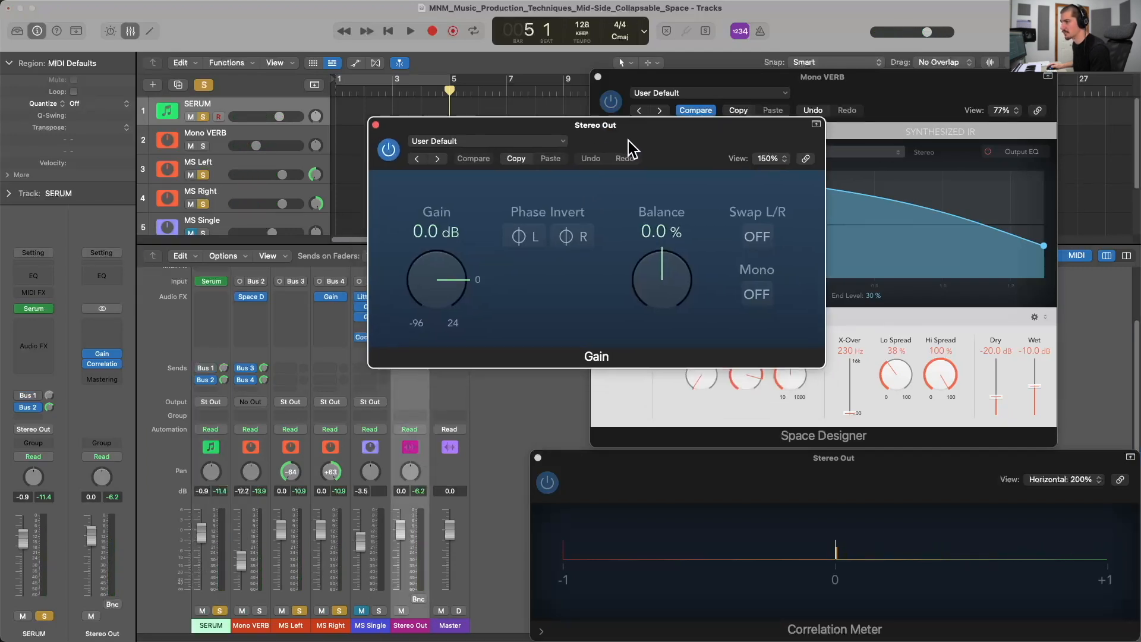
{"action": "left_click", "coordinate": [758, 293]}
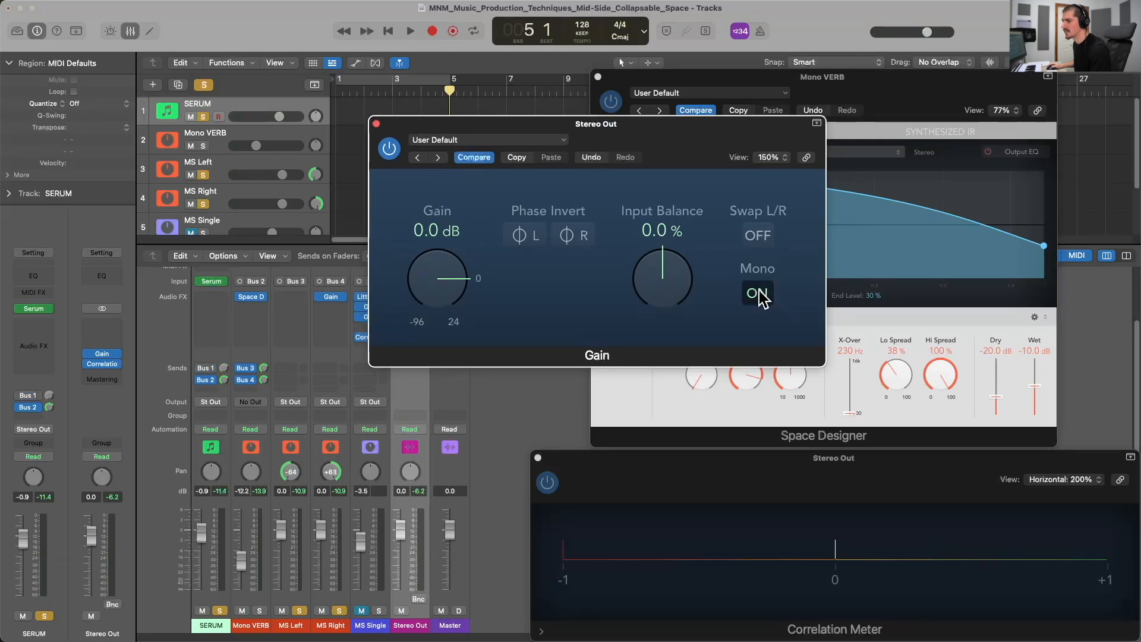
Play SERUM and compare the output correlation with Mono switched off and on in Stereo Out's Gain plug-in.
{"action": "left_click", "coordinate": [758, 294]}
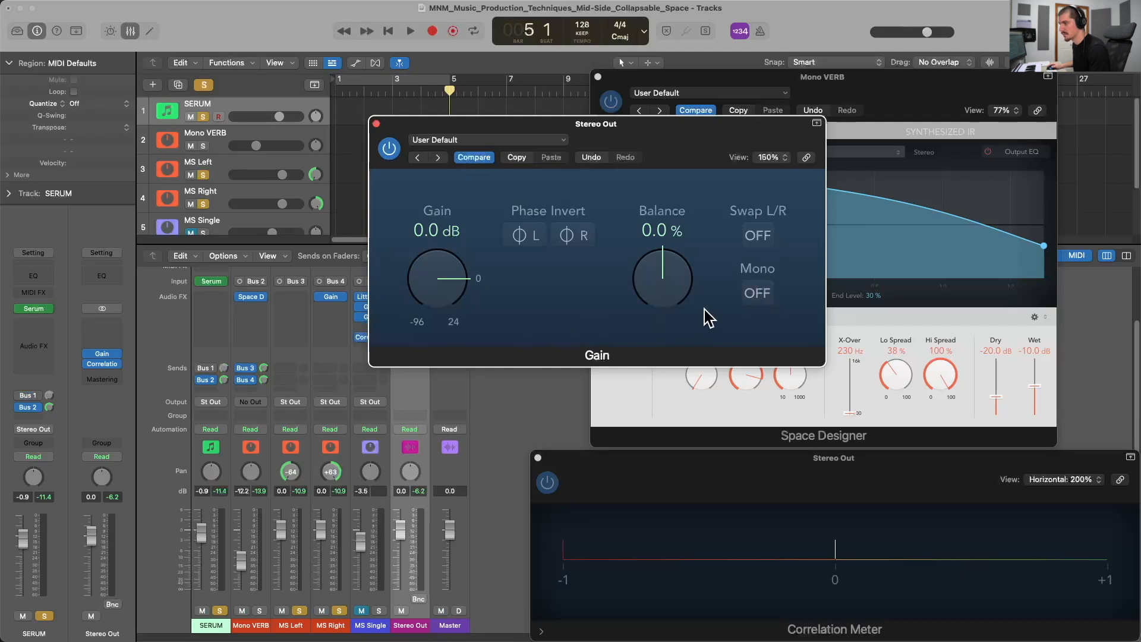
{"action": "left_click", "coordinate": [757, 293]}
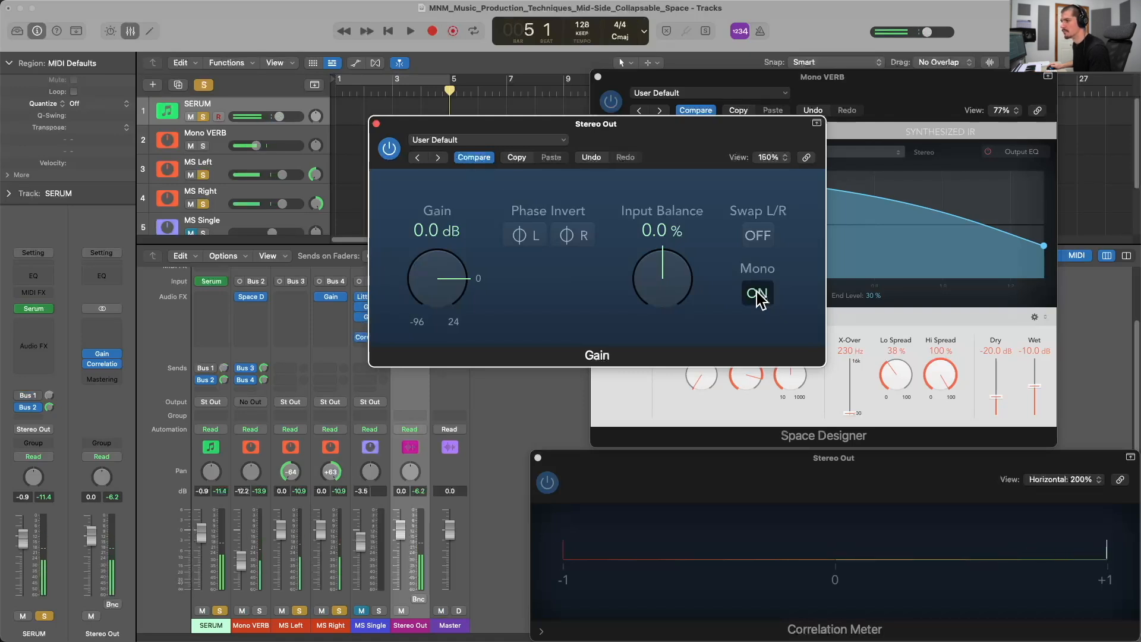
{"action": "left_click", "coordinate": [757, 293]}
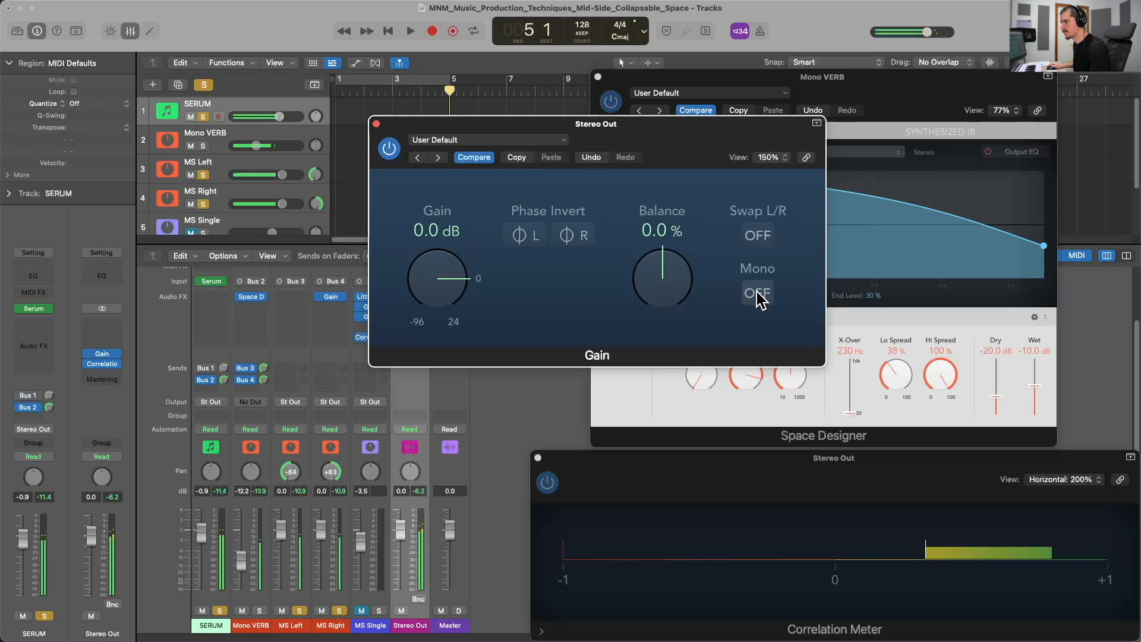
{"action": "left_click", "coordinate": [758, 294]}
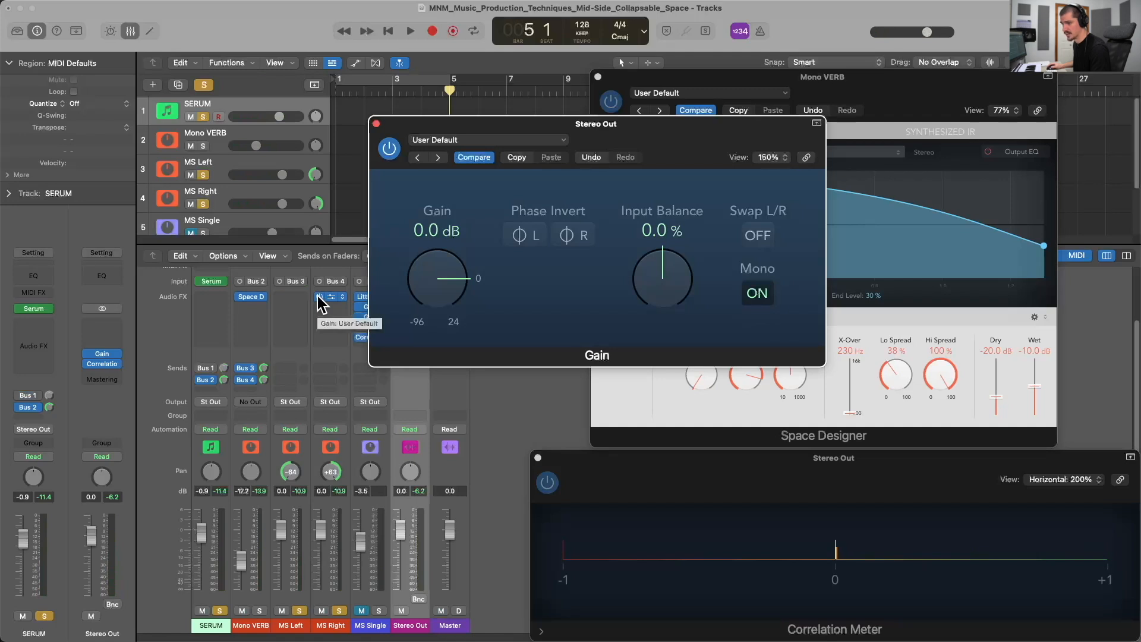
Bypass the Gain plug-in on the MS Right channel and reselect the SERUM track for playing.
{"action": "left_click", "coordinate": [309, 475]}
{"action": "left_click", "coordinate": [351, 459]}
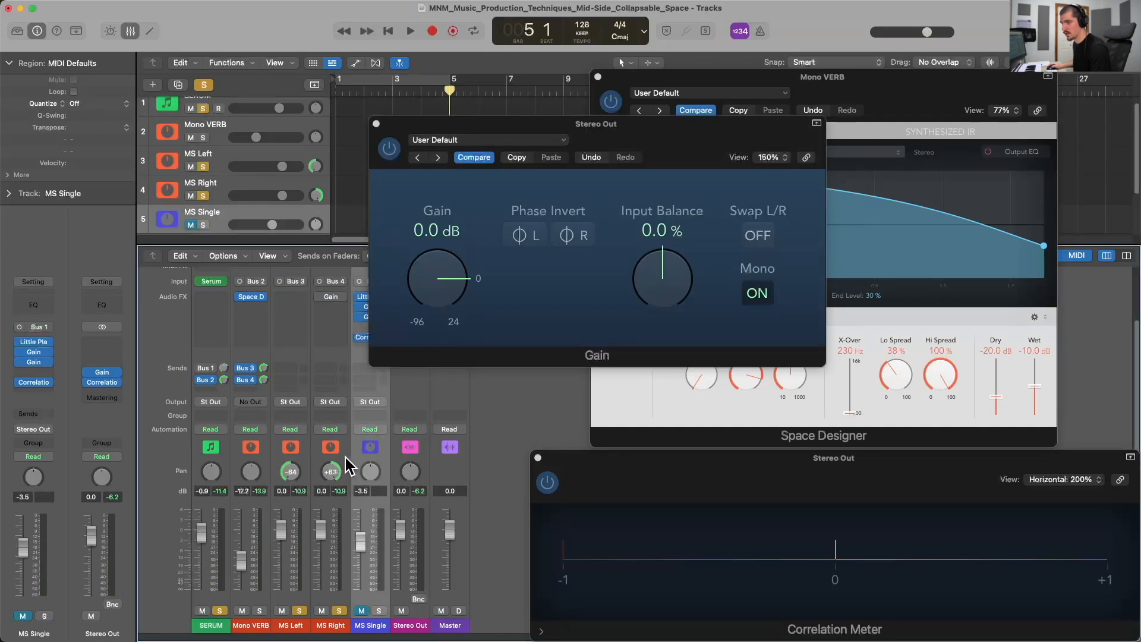
{"action": "left_click", "coordinate": [345, 458]}
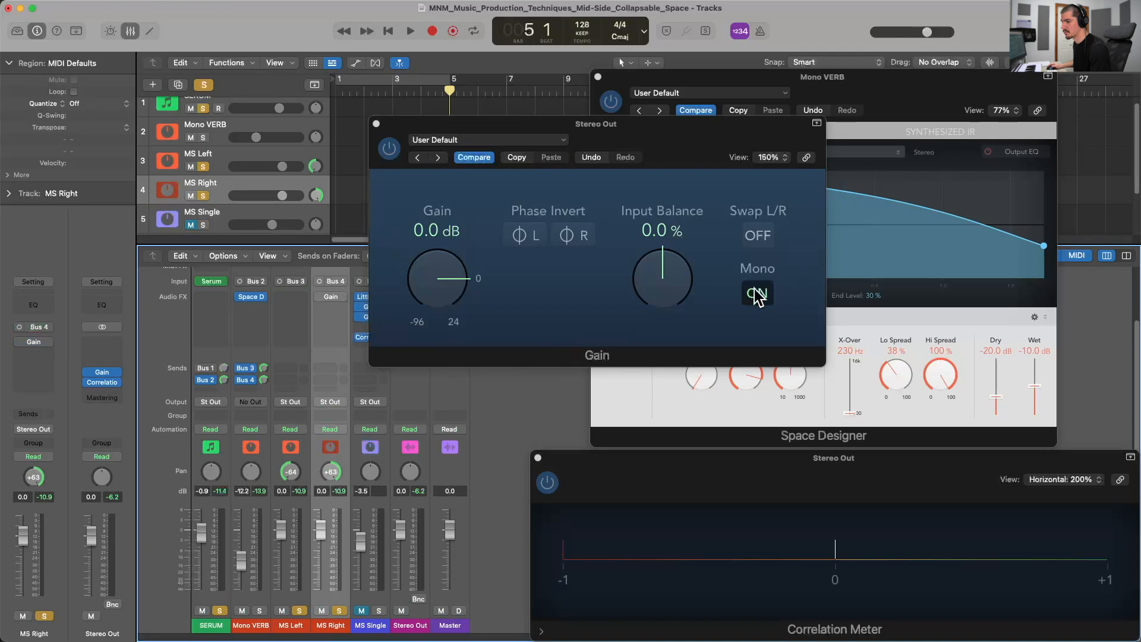
{"action": "left_click", "coordinate": [230, 437]}
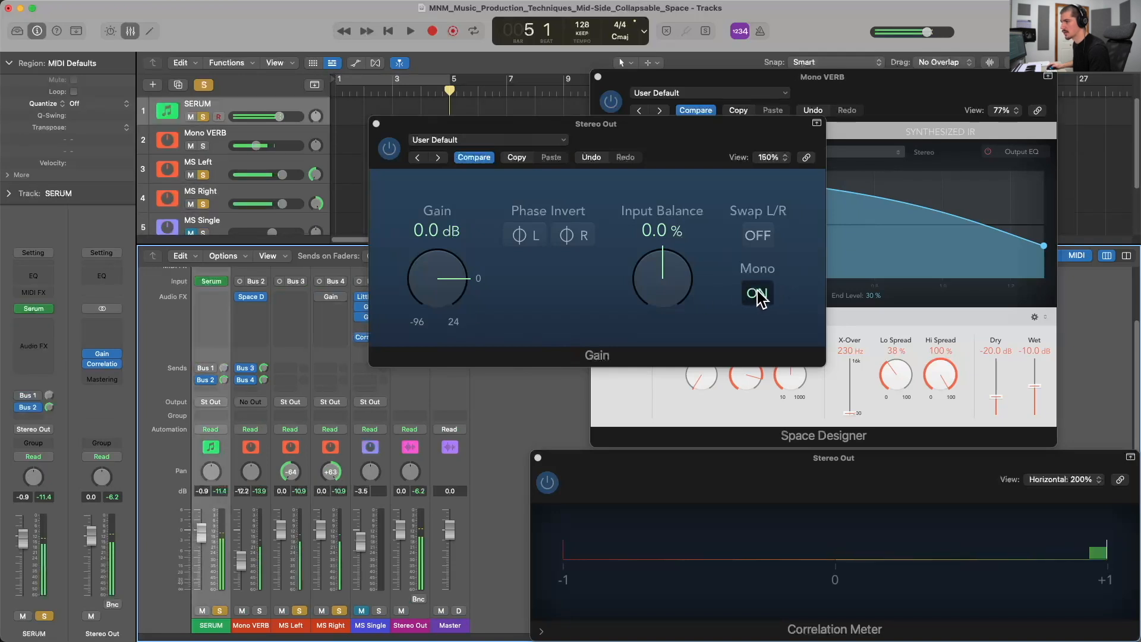
Play SERUM and compare mono and stereo output with MS Right's Gain bypassed, leaving Stereo Out's Mono off.
{"action": "left_click", "coordinate": [758, 293]}
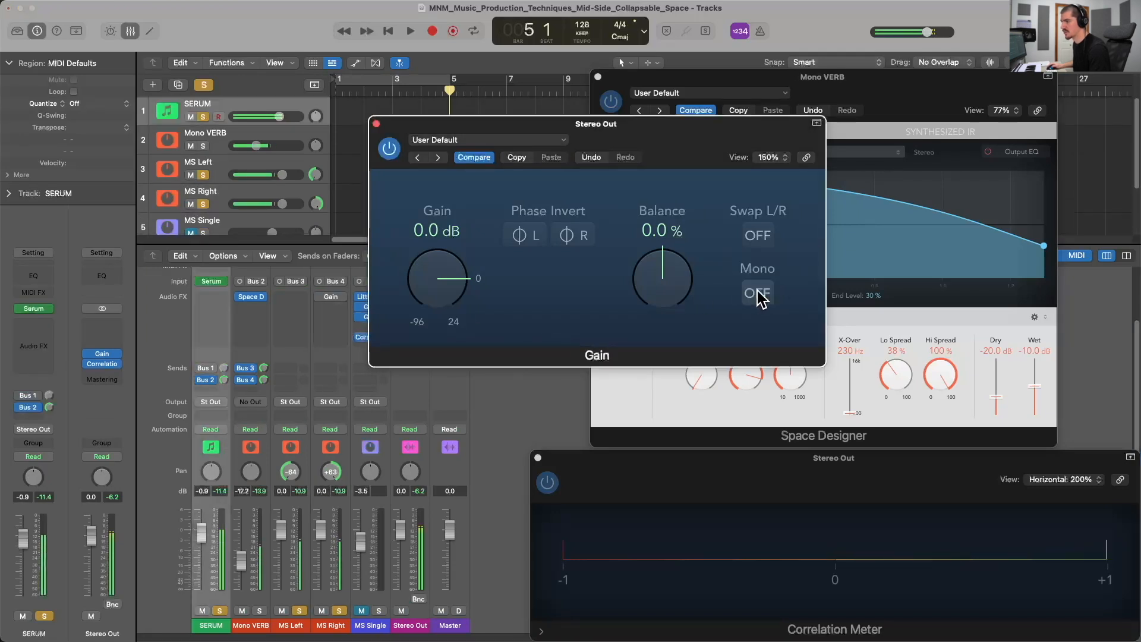
{"action": "left_click", "coordinate": [758, 293]}
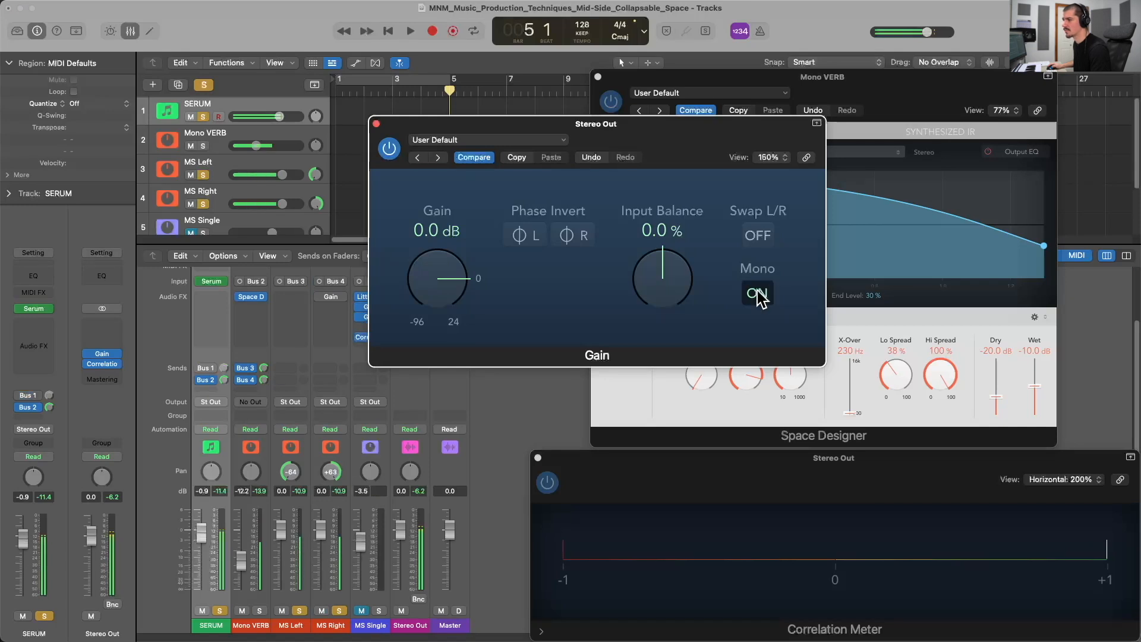
{"action": "left_click", "coordinate": [759, 294]}
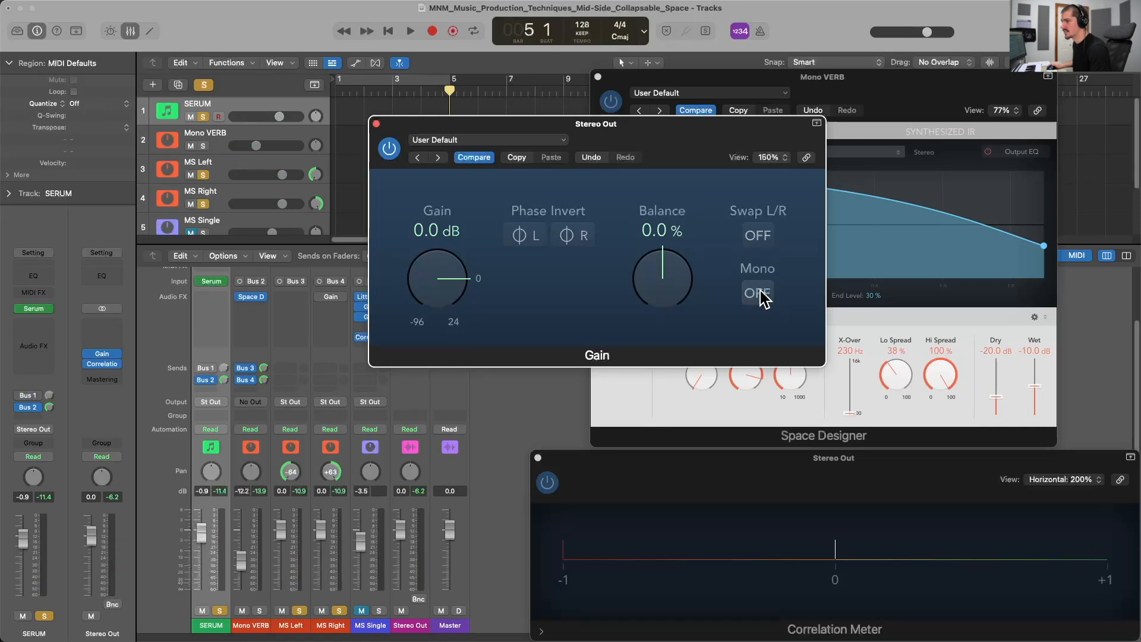
Close the Stereo Out Gain window and switch SERUM's active send from Bus 2 to Bus 1.
{"action": "left_click", "coordinate": [376, 124]}
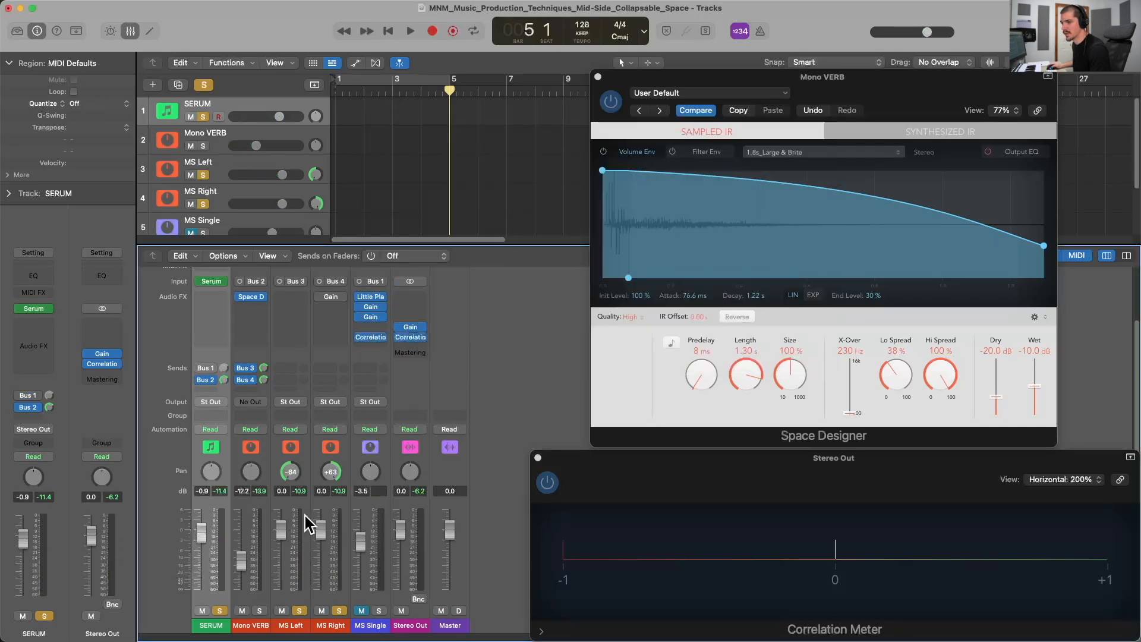
{"action": "left_click", "coordinate": [200, 380]}
{"action": "left_click", "coordinate": [201, 368]}
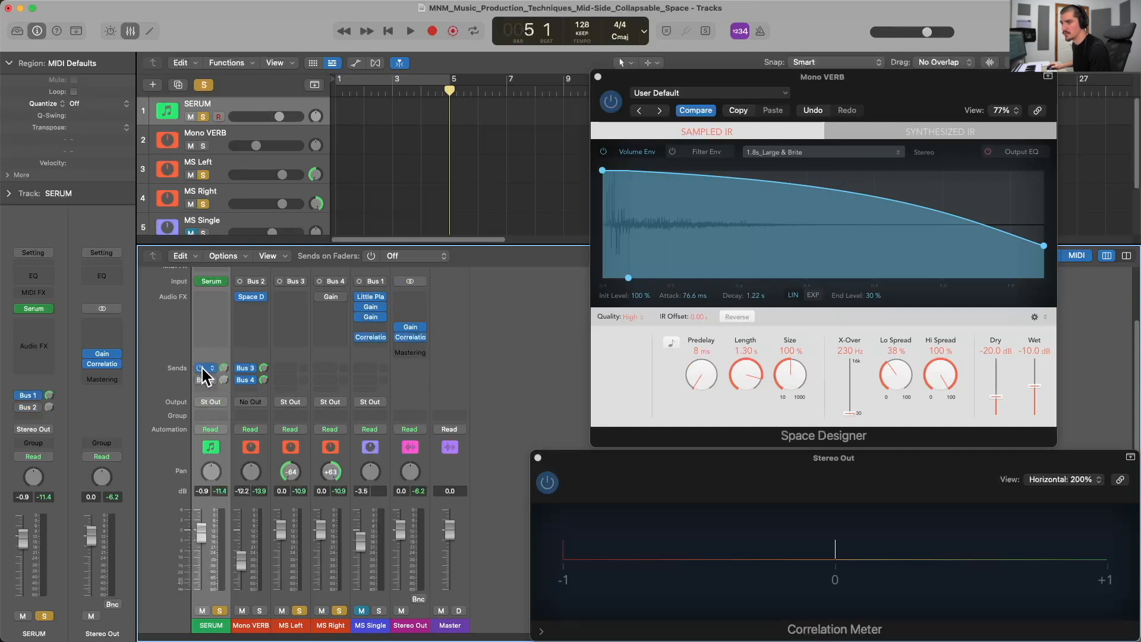
Unmute the MS Single channel and unsolo the MS Right and MS Left channels.
{"action": "left_click", "coordinate": [385, 452]}
{"action": "left_click", "coordinate": [361, 610]}
{"action": "left_click", "coordinate": [339, 610]}
{"action": "left_click", "coordinate": [299, 610]}
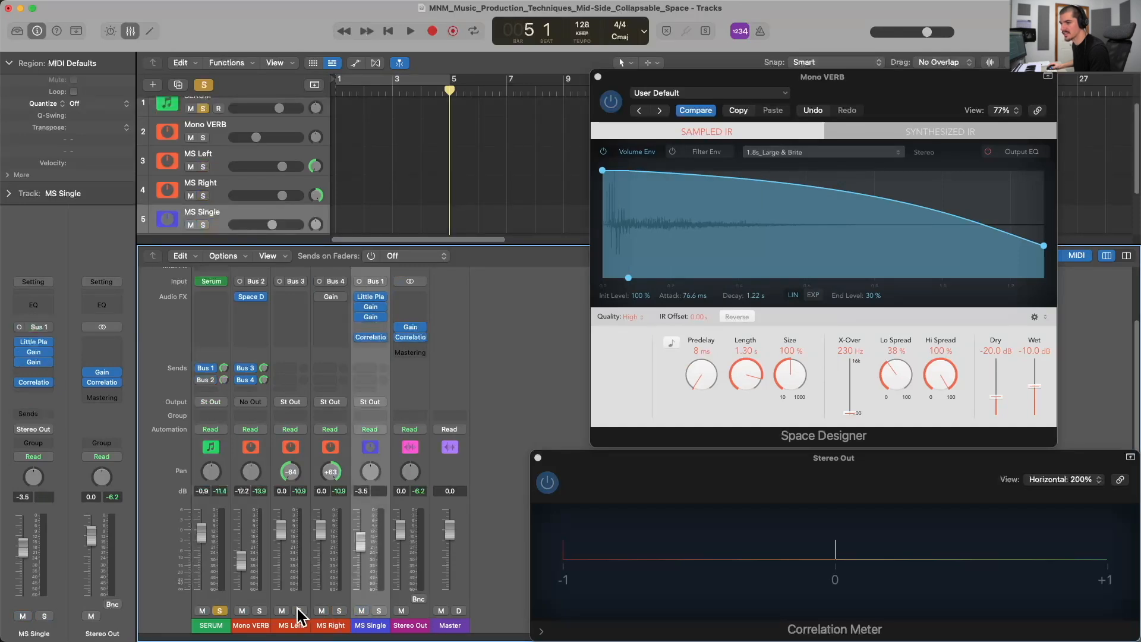
Open MS Single's Little Plate reverb and its first Gain plug-in, placing both windows clear of the mixer strips.
{"action": "left_click", "coordinate": [370, 299]}
{"action": "left_click_drag", "start_coordinate": [515, 154], "coordinate": [695, 212]}
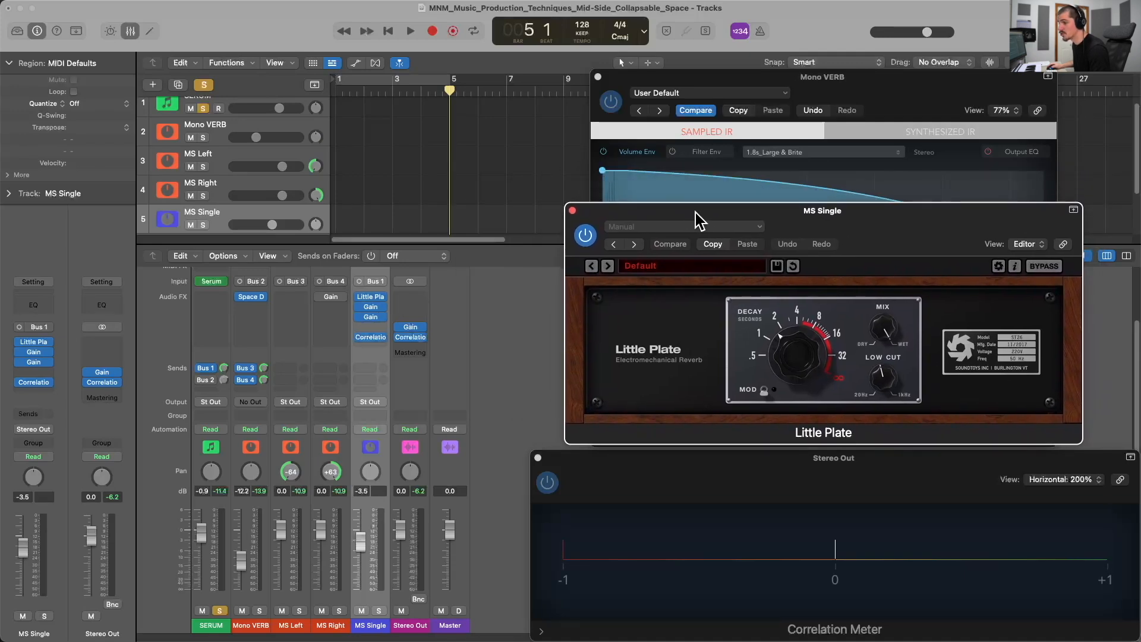
{"action": "left_click", "coordinate": [370, 307]}
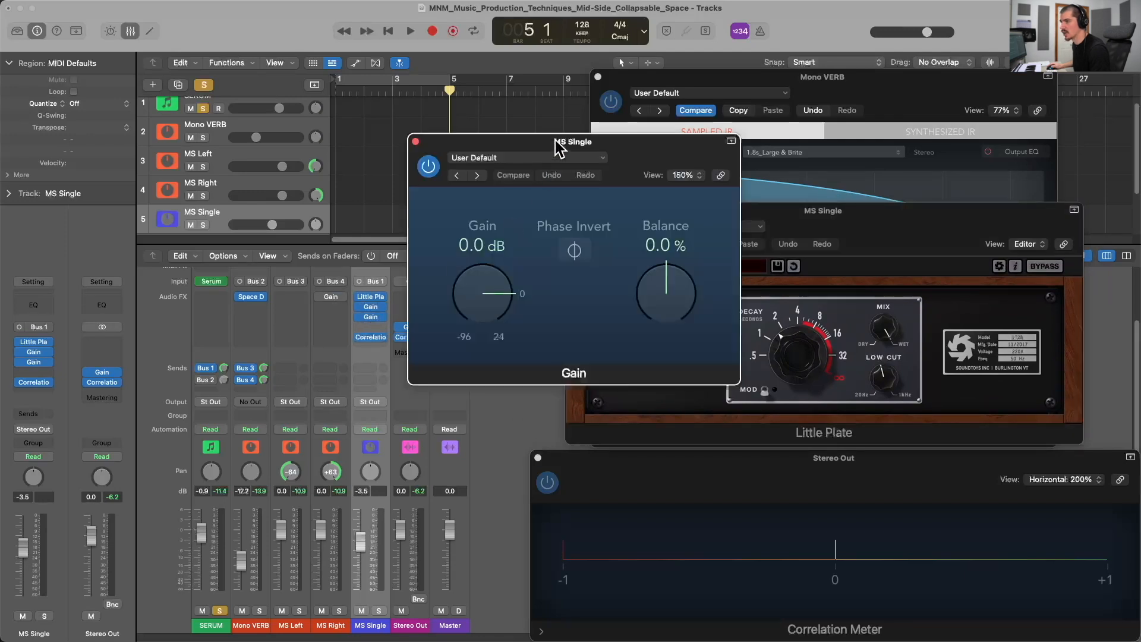
{"action": "left_click_drag", "start_coordinate": [555, 141], "coordinate": [625, 139]}
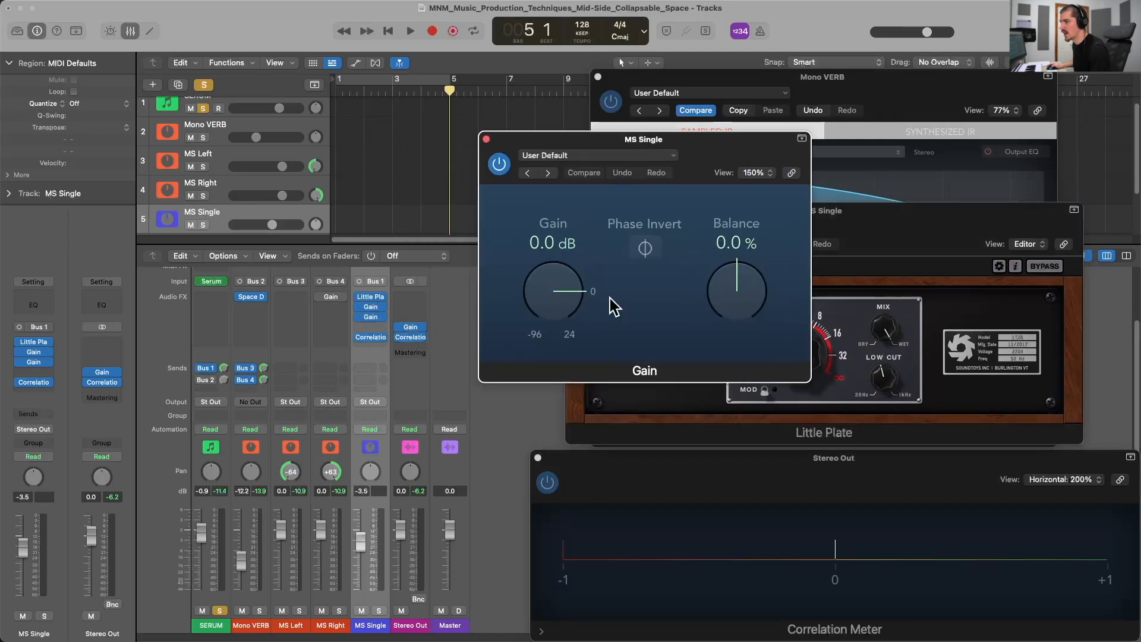
Choose the Mono->Stereo format for the first Gain plug-in on the MS Single channel.
{"action": "left_click", "coordinate": [382, 306]}
{"action": "mouse_move", "coordinate": [395, 307]}
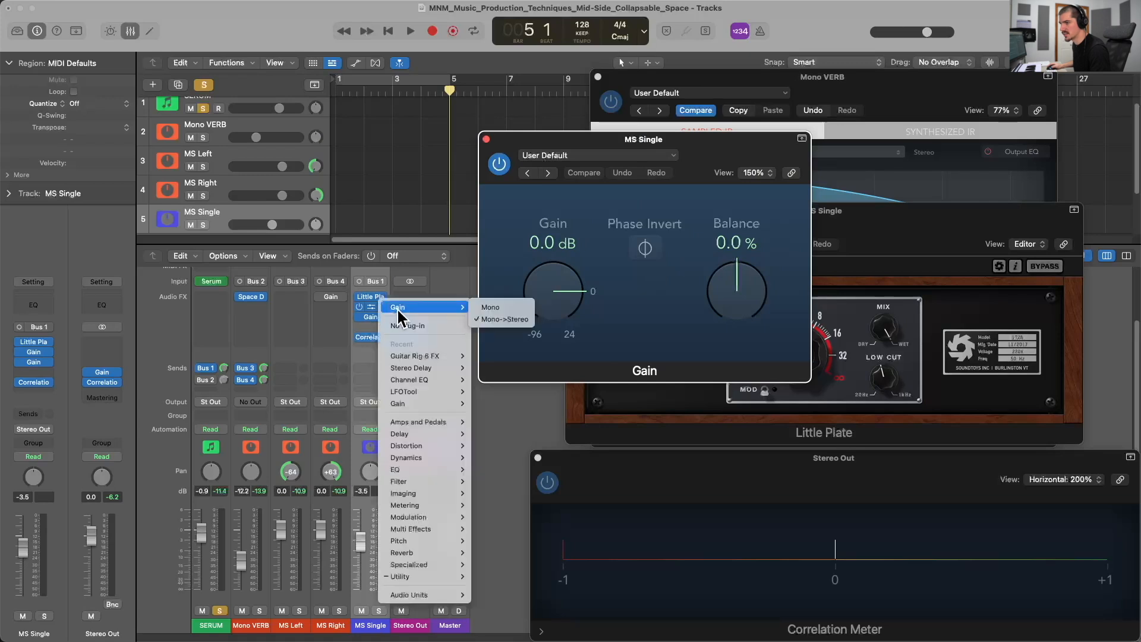
{"action": "left_click", "coordinate": [501, 318]}
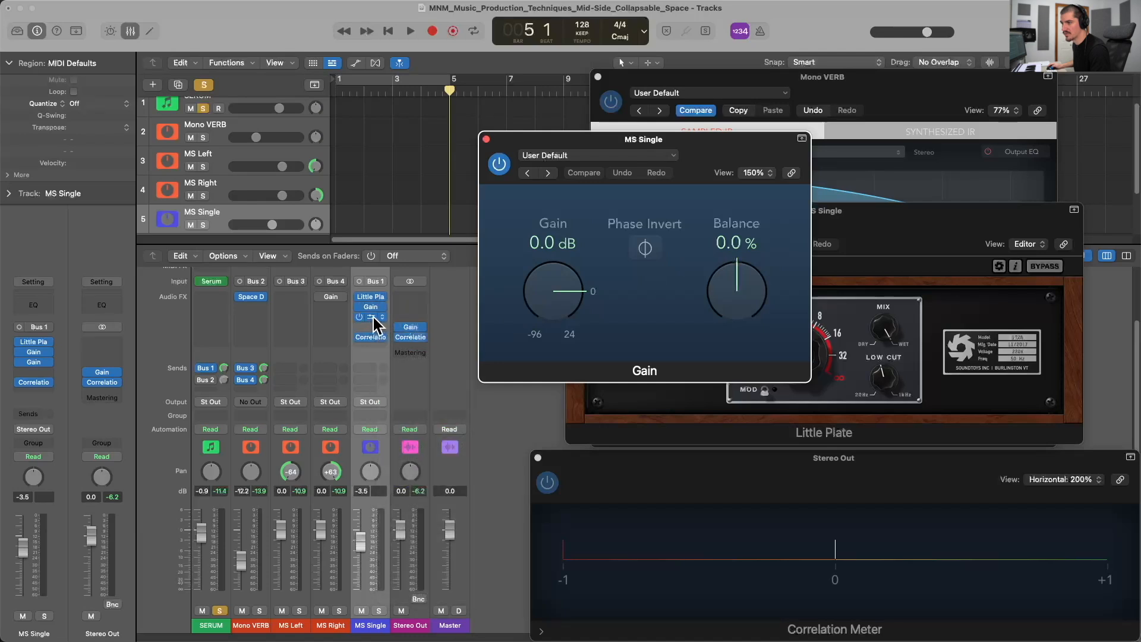
Open MS Single's second Gain plug-in and its Correlation Meter, placing the meter over the Stereo Out meter.
{"action": "left_click", "coordinate": [371, 318]}
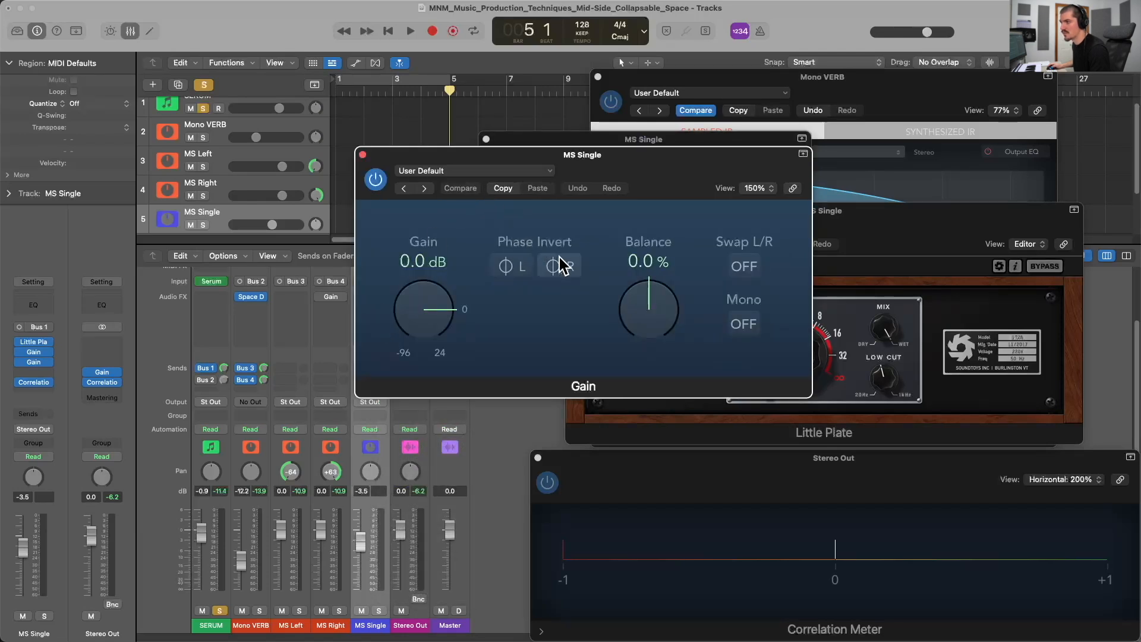
{"action": "left_click_drag", "start_coordinate": [586, 171], "coordinate": [651, 129]}
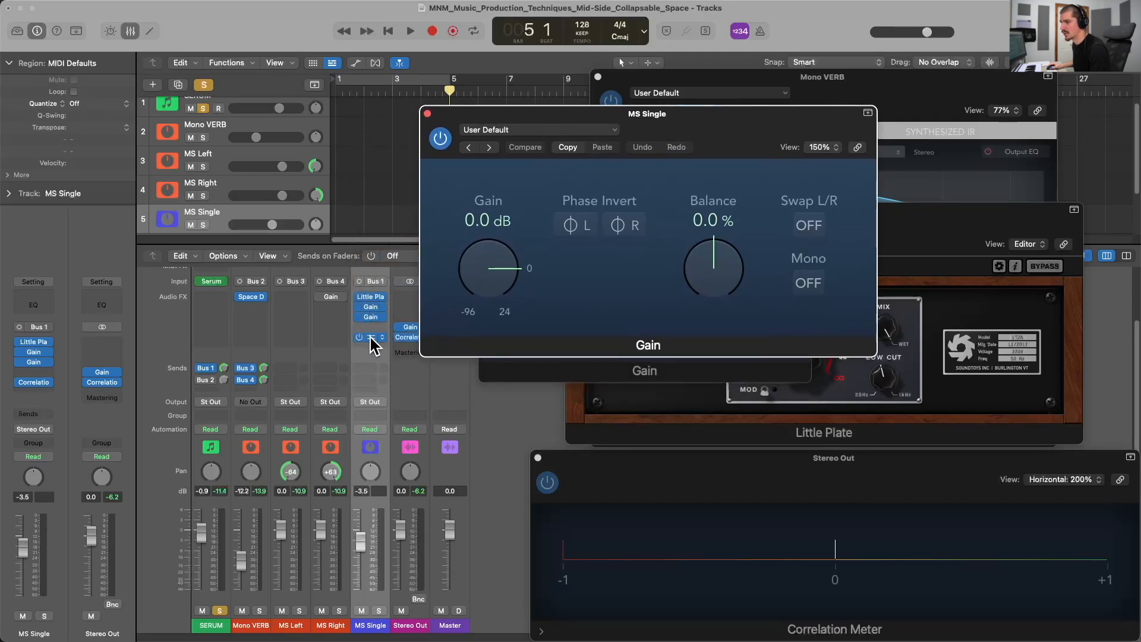
{"action": "left_click", "coordinate": [371, 344]}
{"action": "left_click_drag", "start_coordinate": [581, 168], "coordinate": [759, 475]}
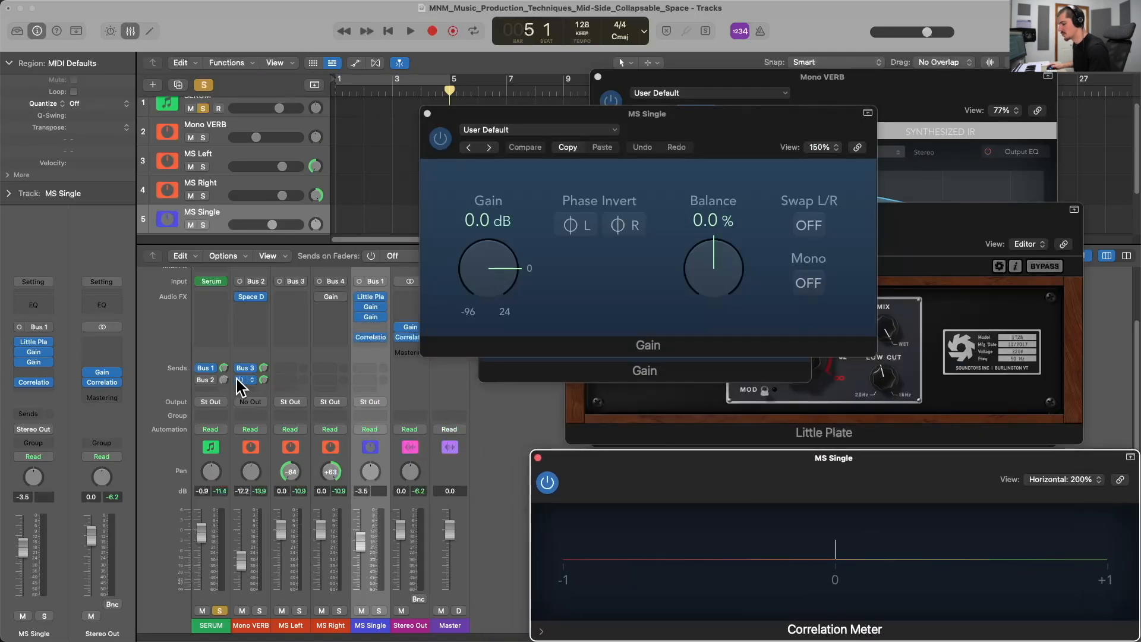
Play SERUM while testing Phase Invert R in MS Single's second Gain plug-in, and replace it with Phase Invert L.
{"action": "left_click", "coordinate": [225, 454]}
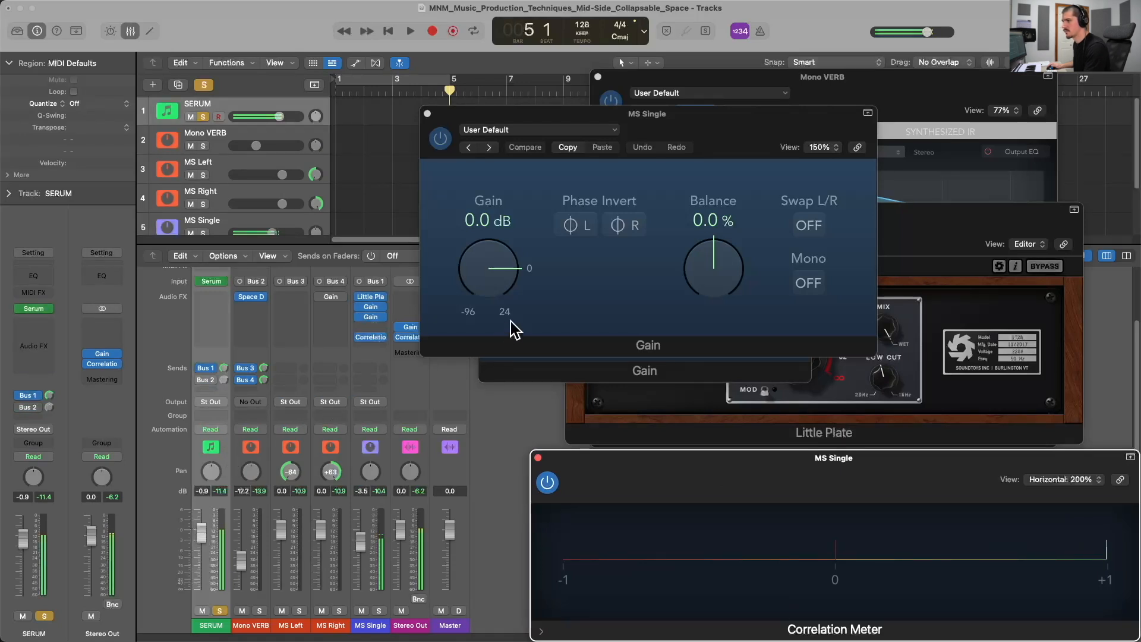
{"action": "left_click", "coordinate": [629, 229]}
{"action": "left_click", "coordinate": [629, 228]}
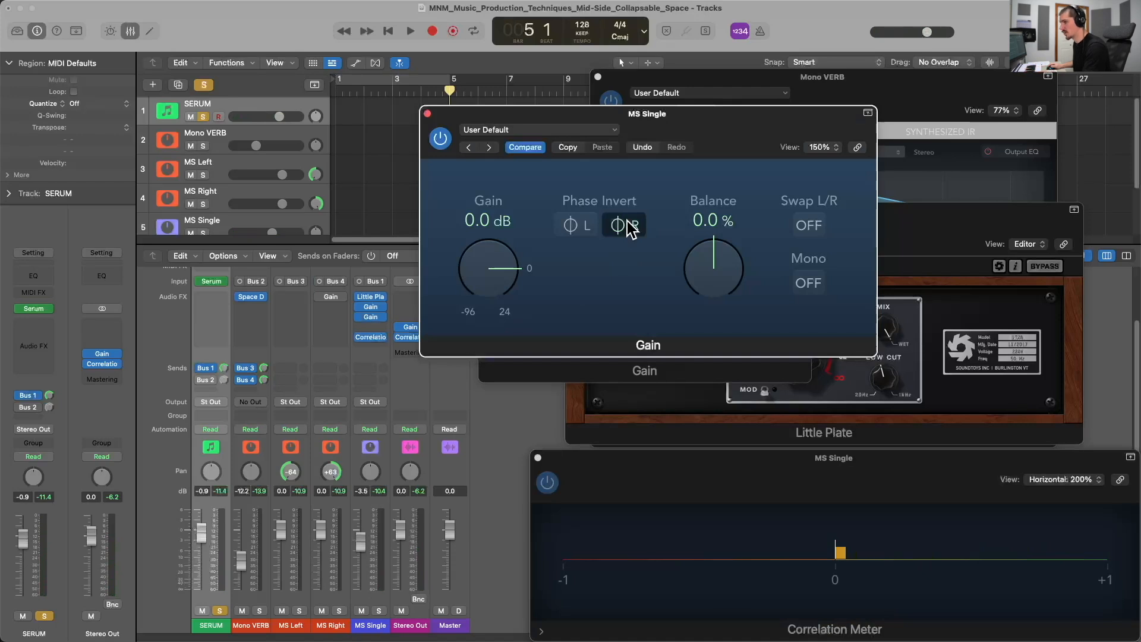
{"action": "left_click", "coordinate": [629, 228]}
{"action": "left_click", "coordinate": [586, 227]}
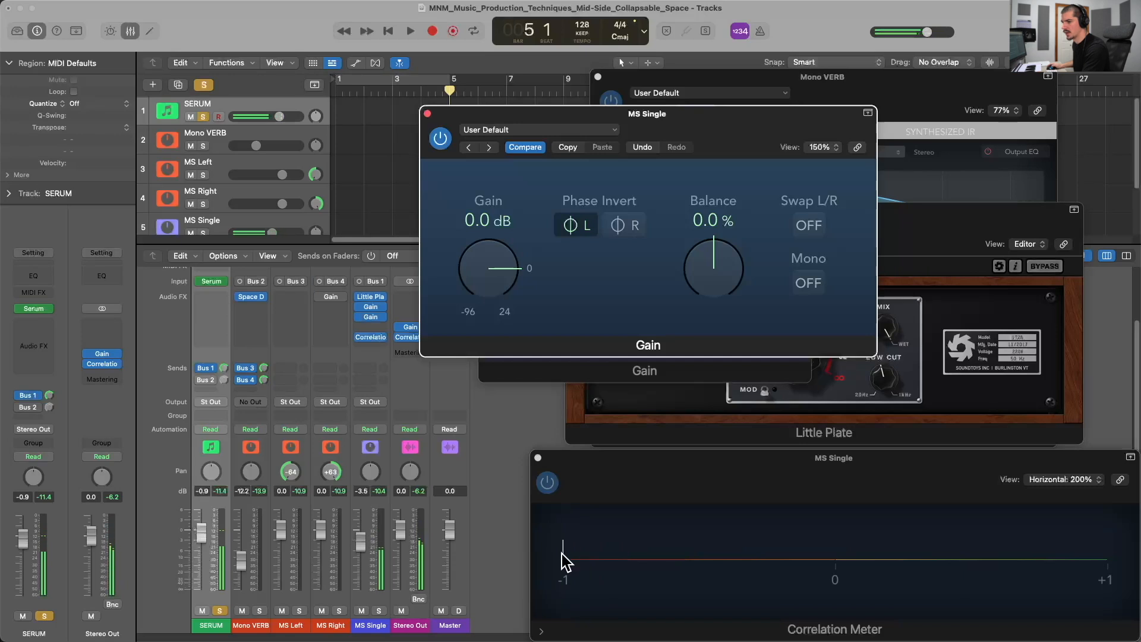
Open Stereo Out's Correlation Meter and Gain plug-in, and compare SERUM's output correlation with Mono on and off.
{"action": "left_click", "coordinate": [411, 338]}
{"action": "left_click", "coordinate": [411, 339]}
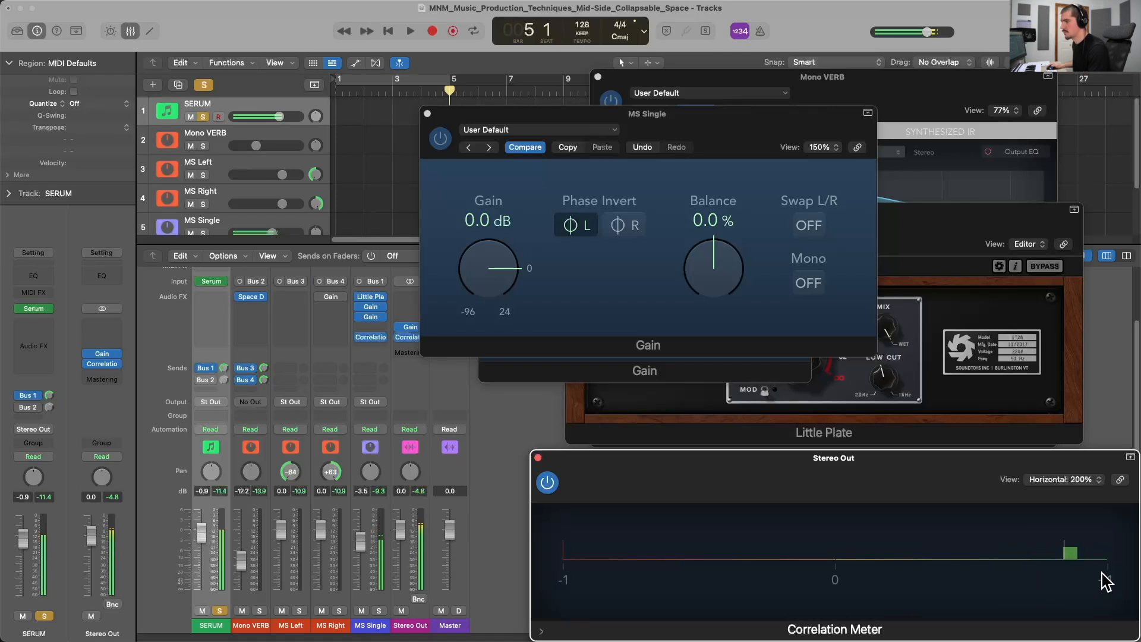
{"action": "left_click", "coordinate": [412, 329]}
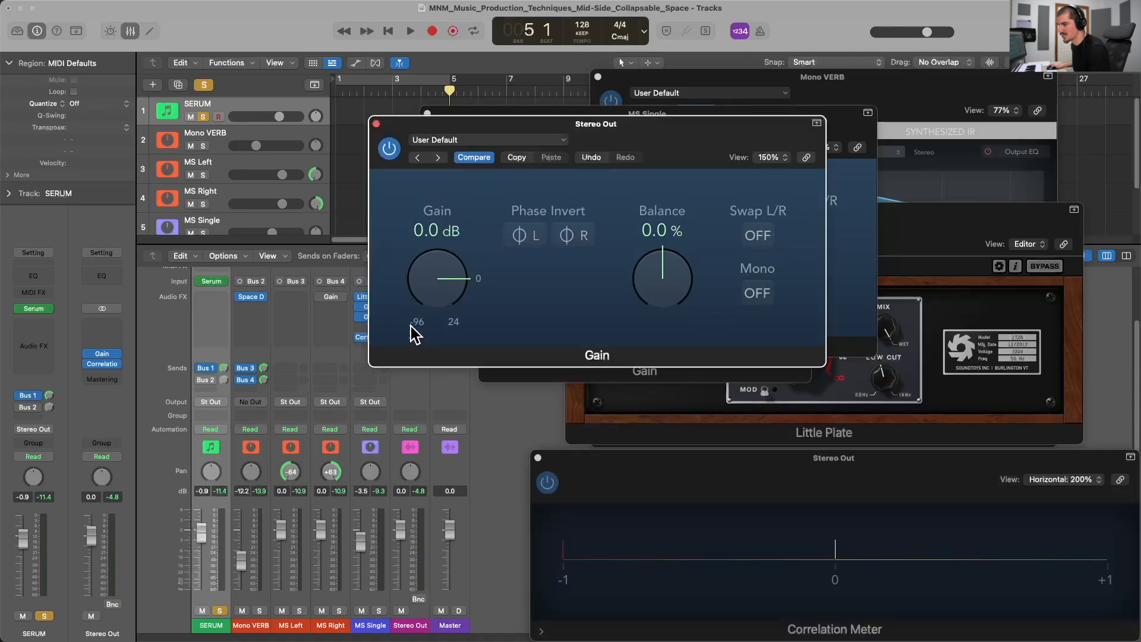
{"action": "left_click", "coordinate": [760, 297]}
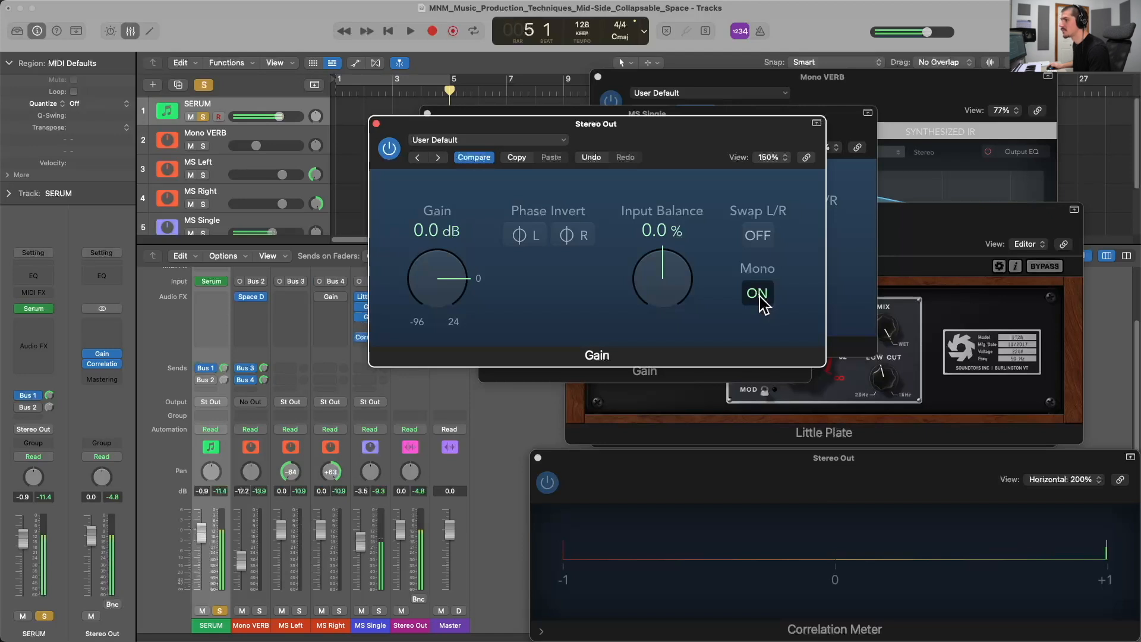
{"action": "left_click", "coordinate": [759, 296]}
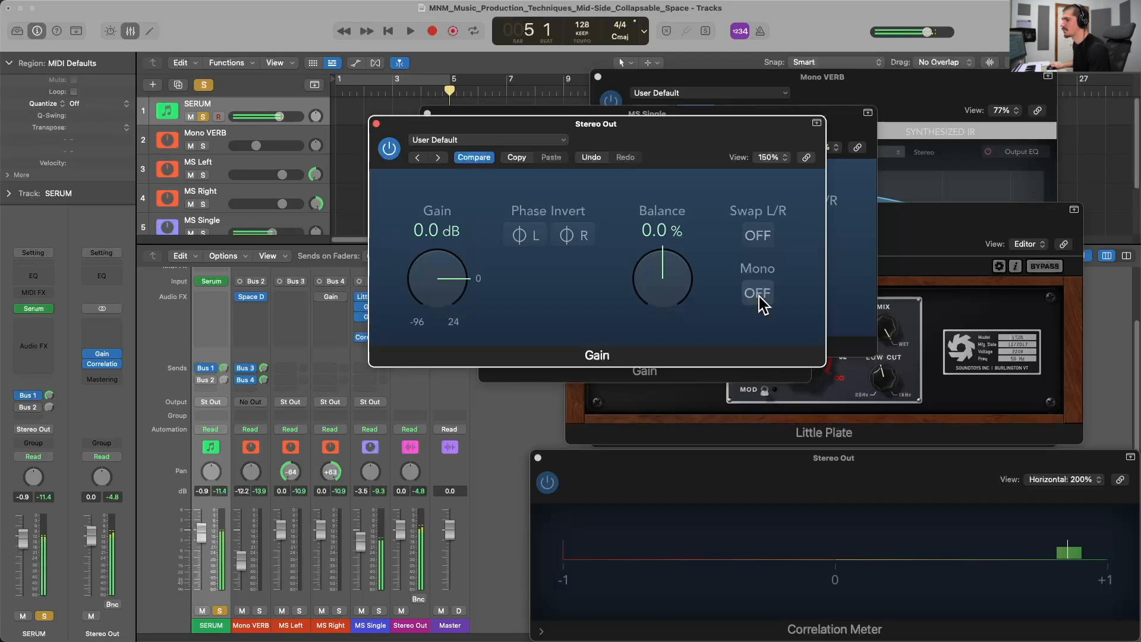
{"action": "left_click", "coordinate": [758, 297]}
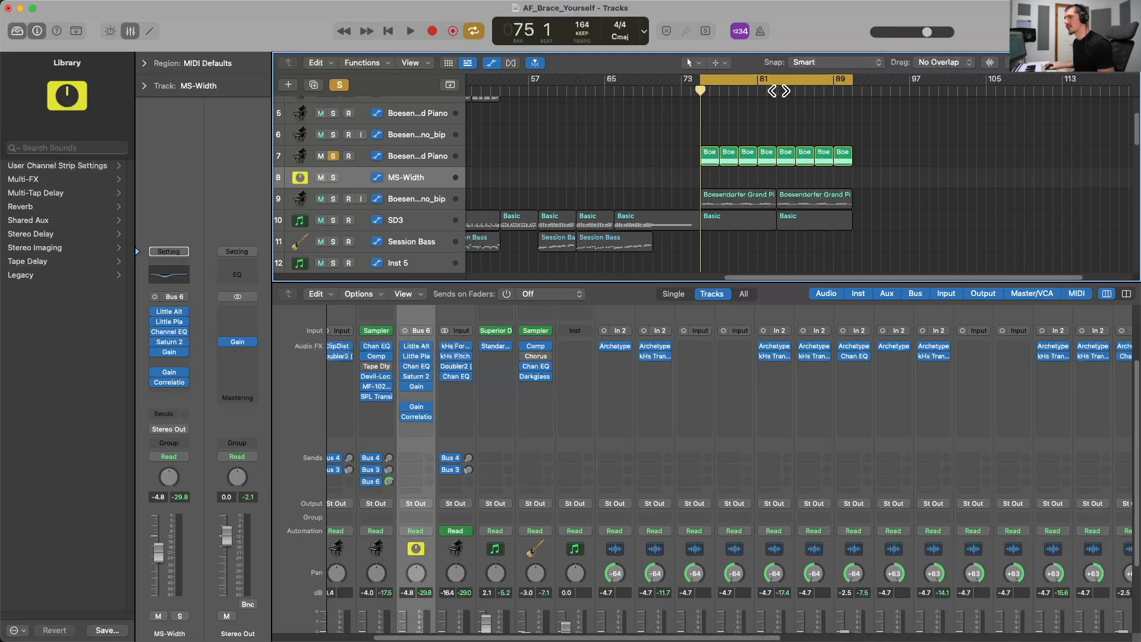
Select the soloed Boesendorfer Grand Piano track and examine the notes of its regions from bar 75 in the Piano Roll.
{"action": "left_click_drag", "start_coordinate": [782, 89], "coordinate": [707, 88]}
{"action": "key", "text": "super+Right"}
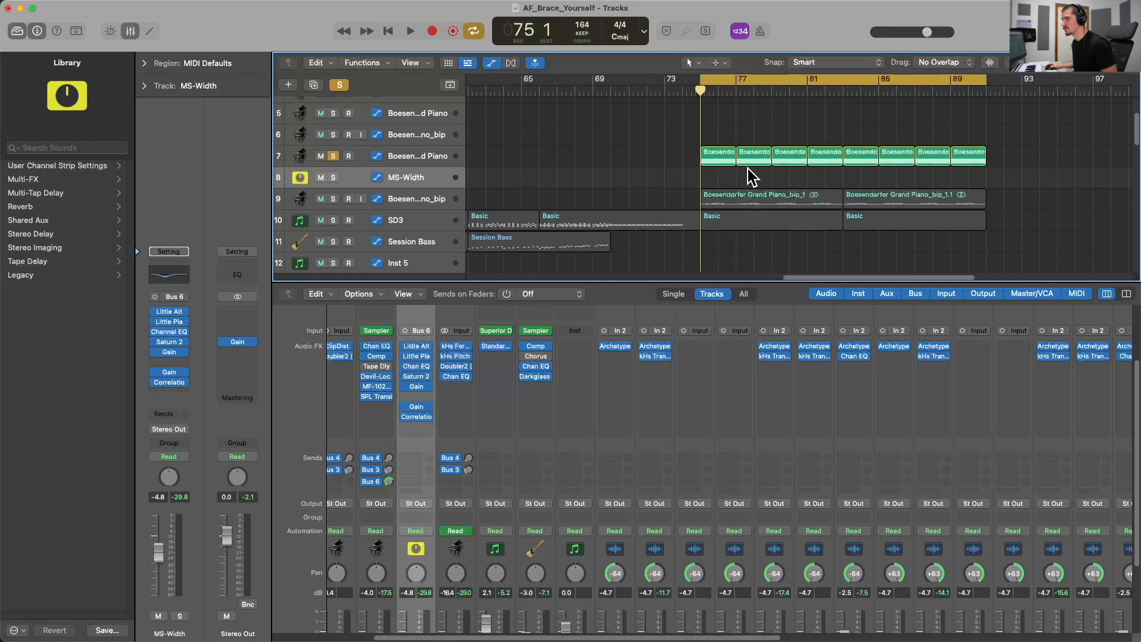
{"action": "left_click", "coordinate": [436, 156]}
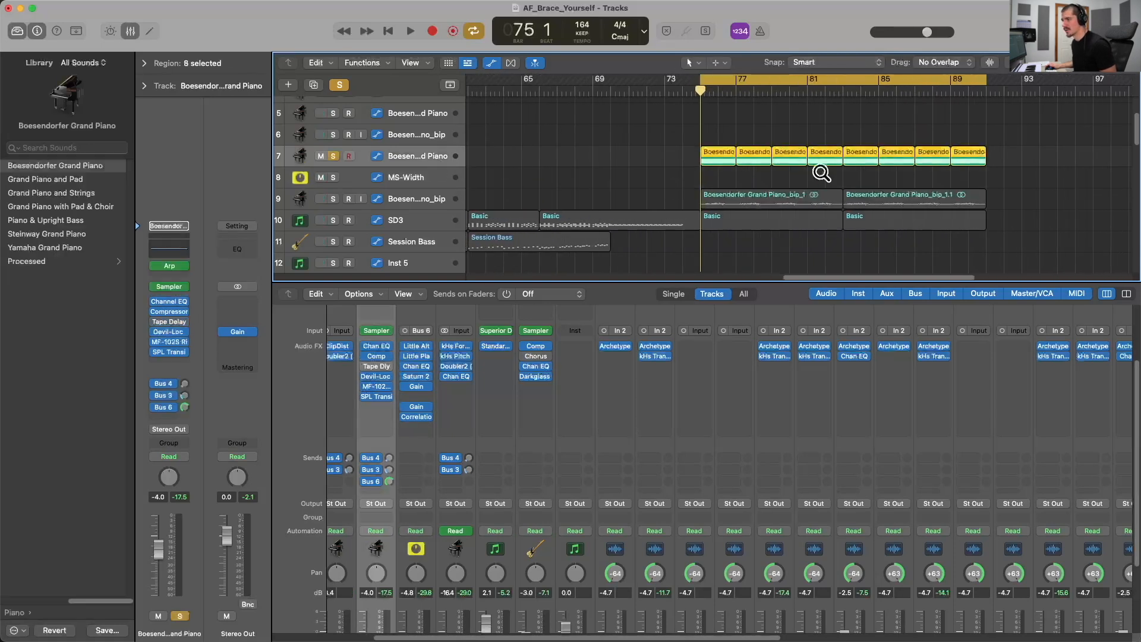
{"action": "key", "text": "super+Down"}
{"action": "key", "text": "super+Down"}
{"action": "key", "text": "super+Right"}
{"action": "key", "text": "super+Right"}
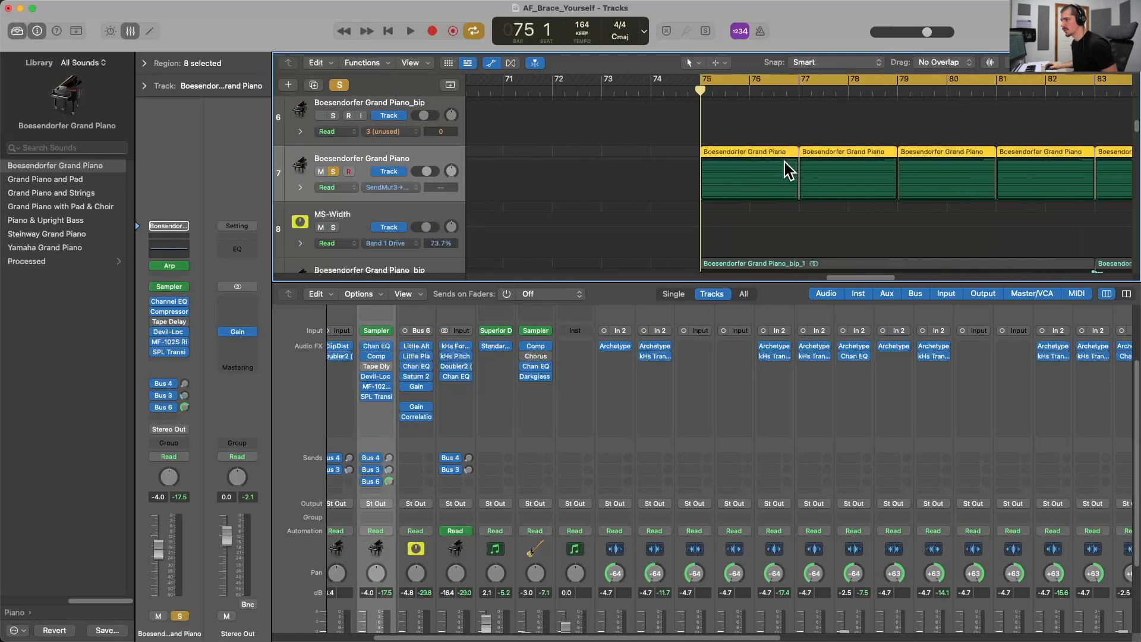
{"action": "key", "text": "super+Down"}
{"action": "key", "text": "super+Down"}
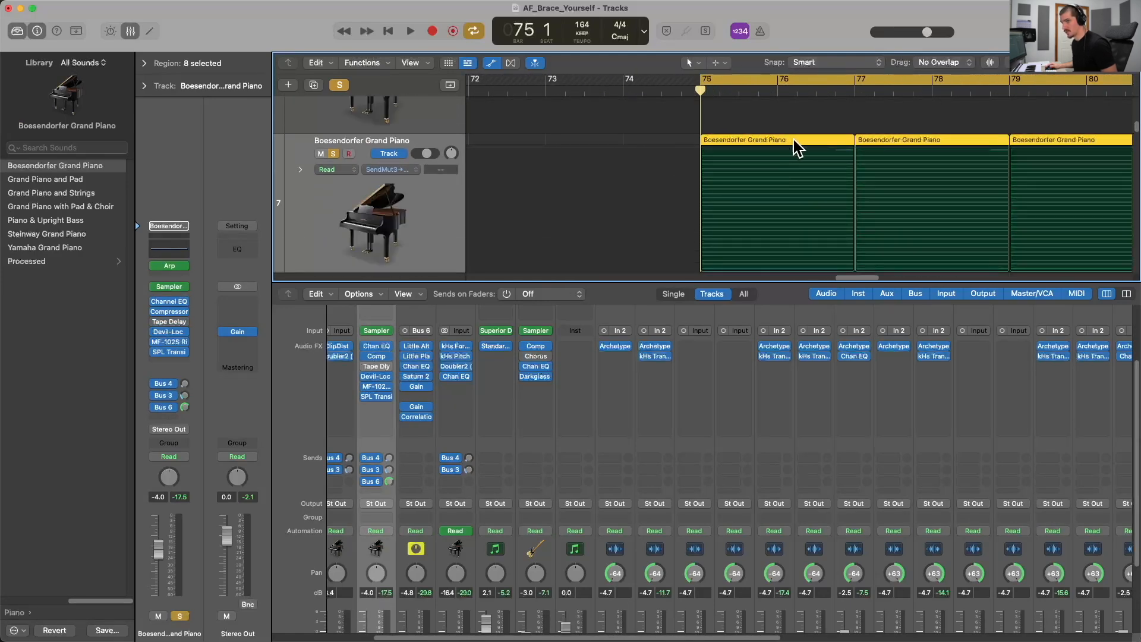
{"action": "double_click", "coordinate": [782, 138]}
{"action": "scroll", "coordinate": [634, 500], "scroll_direction": "down", "scroll_amount": 5}
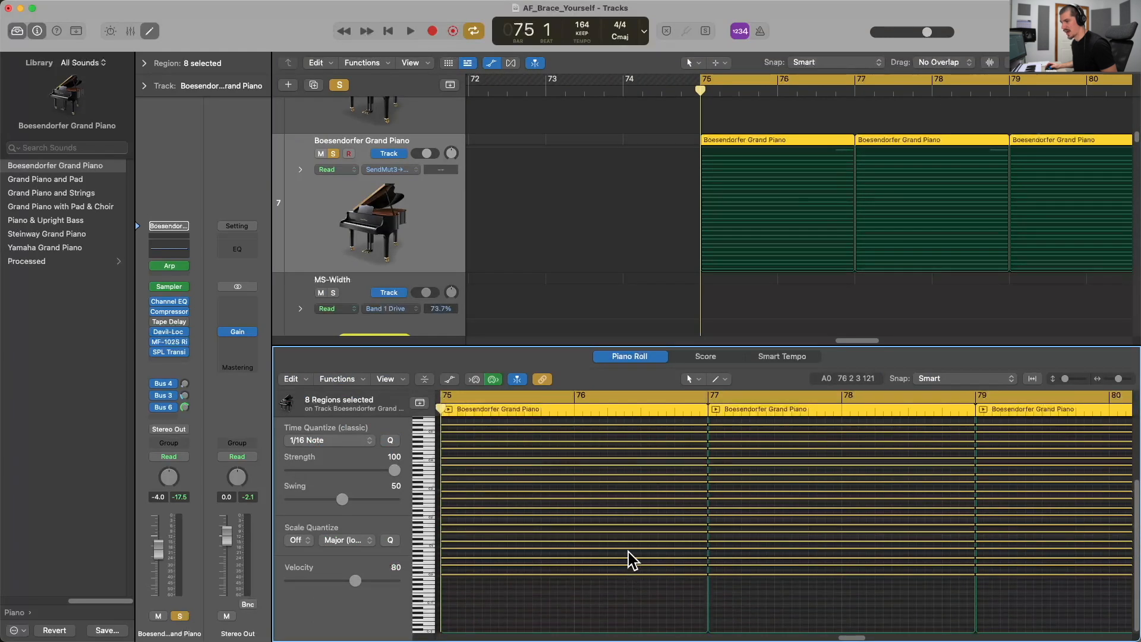
{"action": "scroll", "coordinate": [631, 490], "scroll_direction": "up", "scroll_amount": 8}
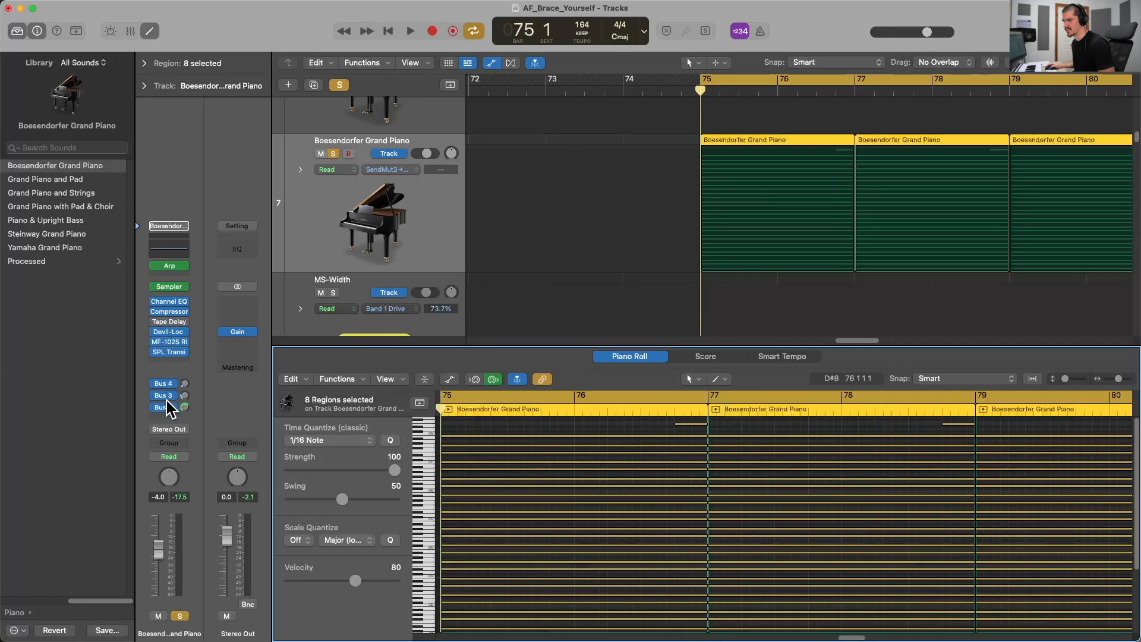
Listen to the soloed Boesendorfer Grand Piano regions, stop playback, and select the MS-Width track.
{"action": "key", "text": "space"}
{"action": "scroll", "coordinate": [679, 254], "scroll_direction": "down", "scroll_amount": 8}
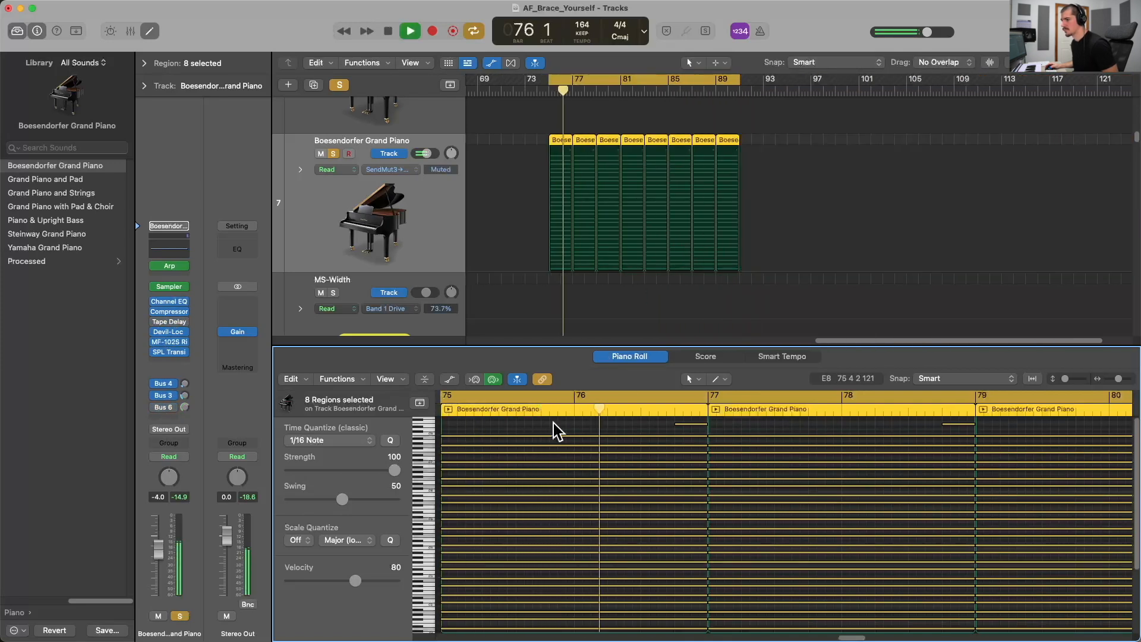
{"action": "scroll", "coordinate": [626, 276], "scroll_direction": "down", "scroll_amount": 3}
{"action": "scroll", "coordinate": [626, 275], "scroll_direction": "down", "scroll_amount": 3}
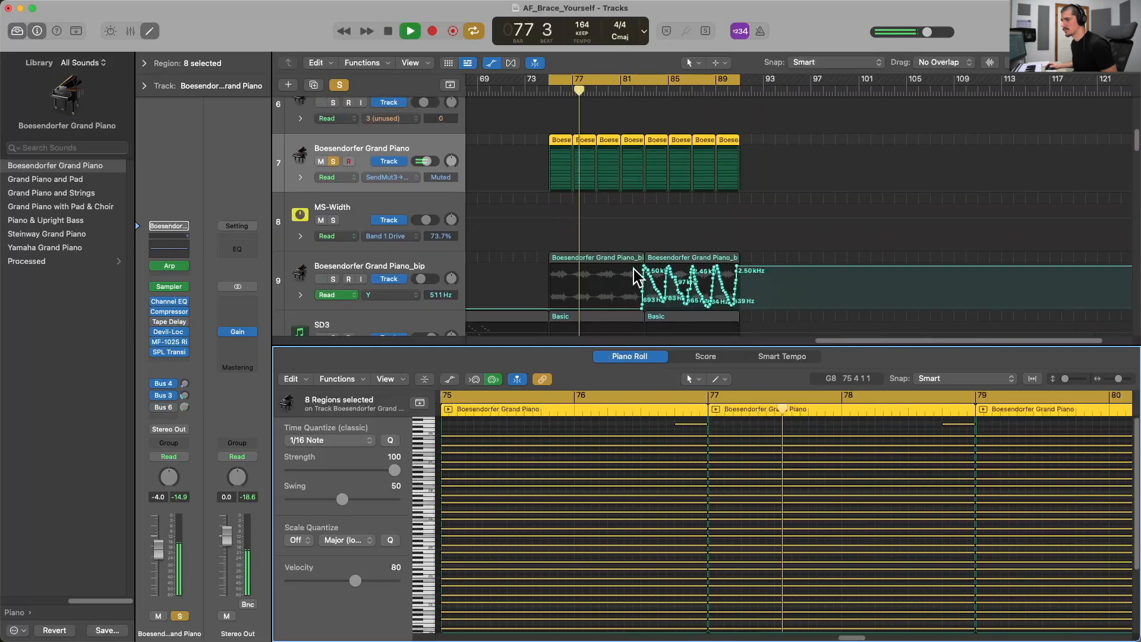
{"action": "scroll", "coordinate": [570, 224], "scroll_direction": "down", "scroll_amount": 2}
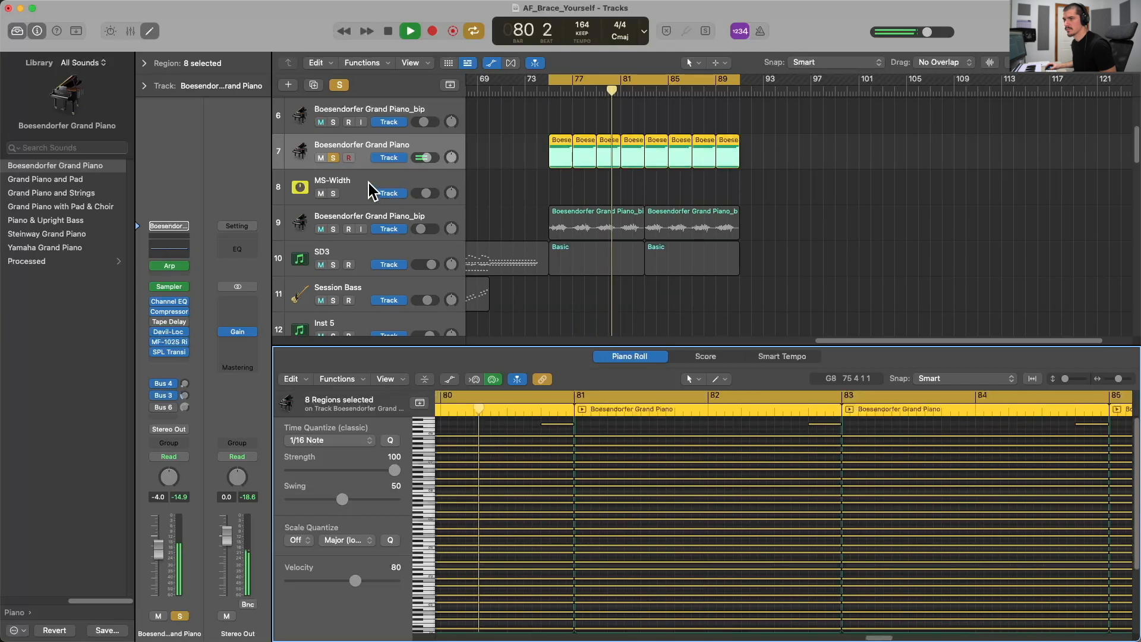
{"action": "left_click", "coordinate": [354, 189]}
{"action": "key", "text": "space"}
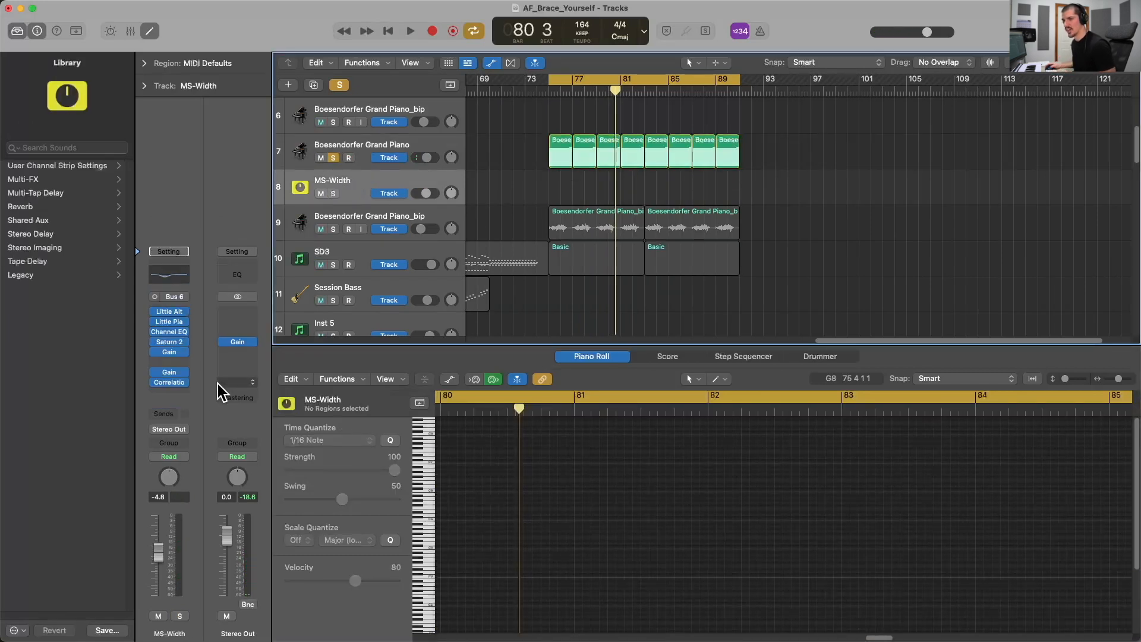
Show the mixer and examine MS-Width's Little AlterBoy, Little Plate, Channel EQ and Saturn 2 plug-in settings.
{"action": "left_click", "coordinate": [131, 31]}
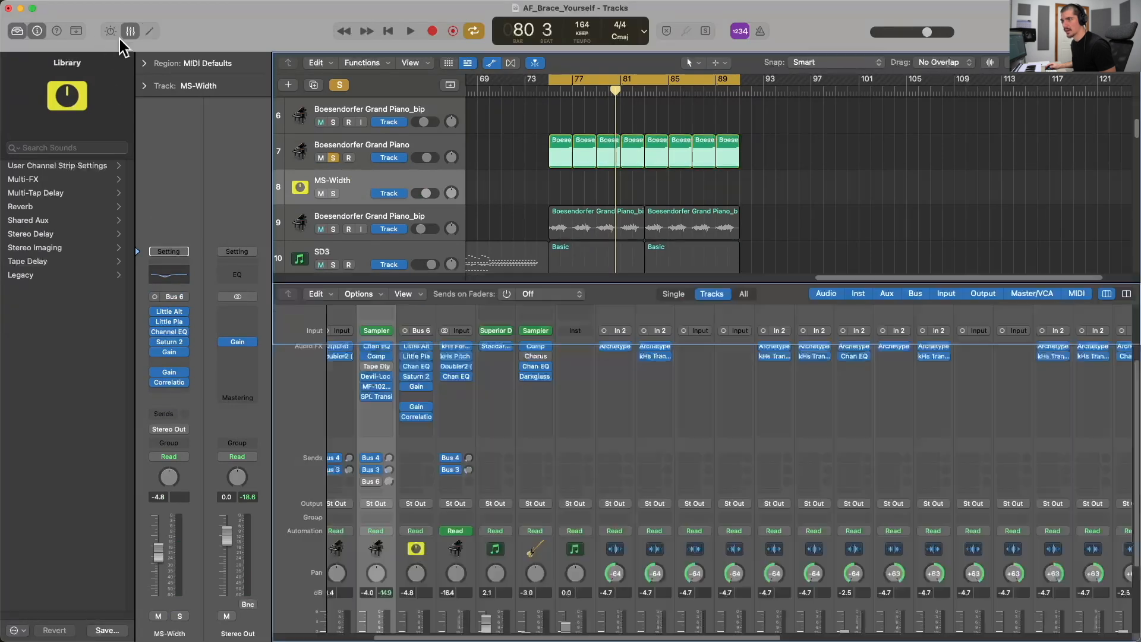
{"action": "scroll", "coordinate": [475, 540], "scroll_direction": "down", "scroll_amount": 4}
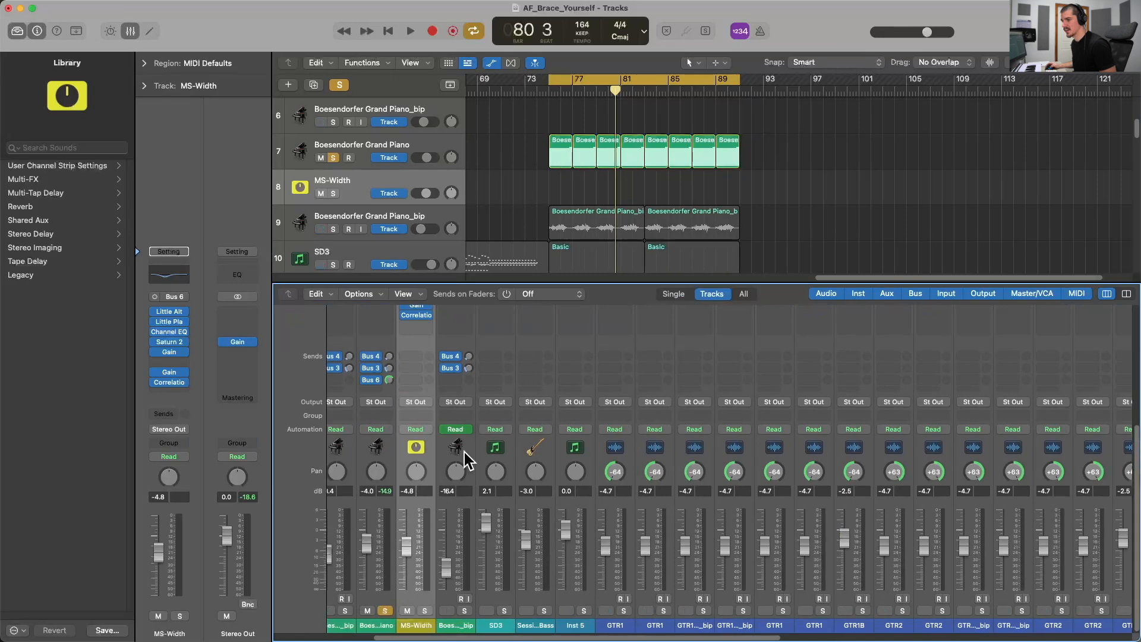
{"action": "scroll", "coordinate": [466, 453], "scroll_direction": "up", "scroll_amount": 5}
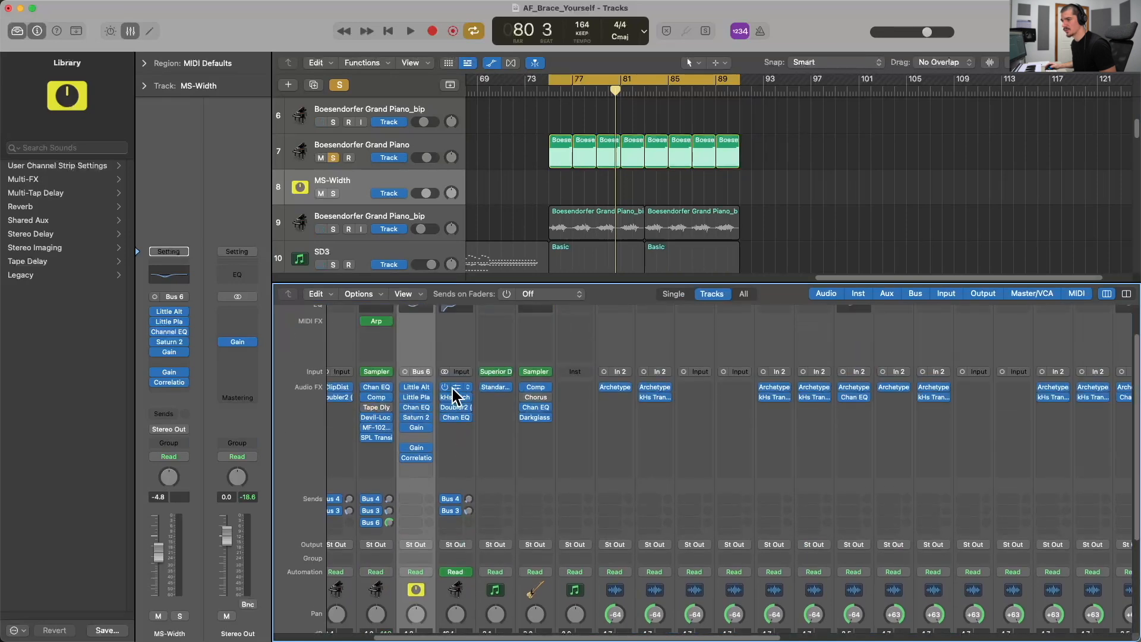
{"action": "left_click", "coordinate": [415, 387]}
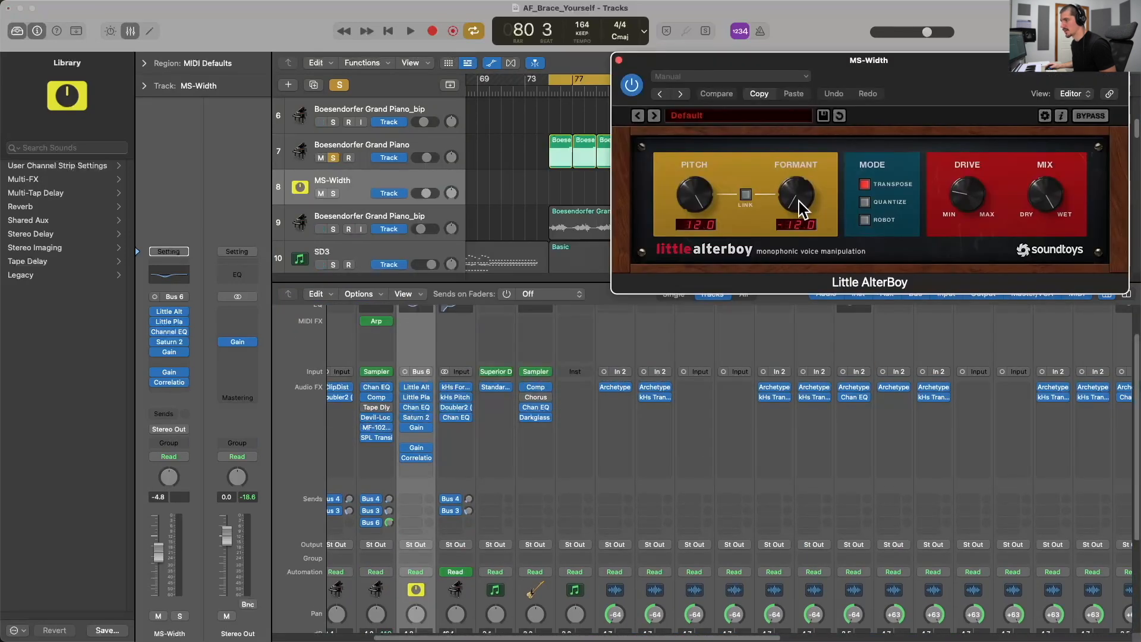
{"action": "left_click", "coordinate": [416, 397]}
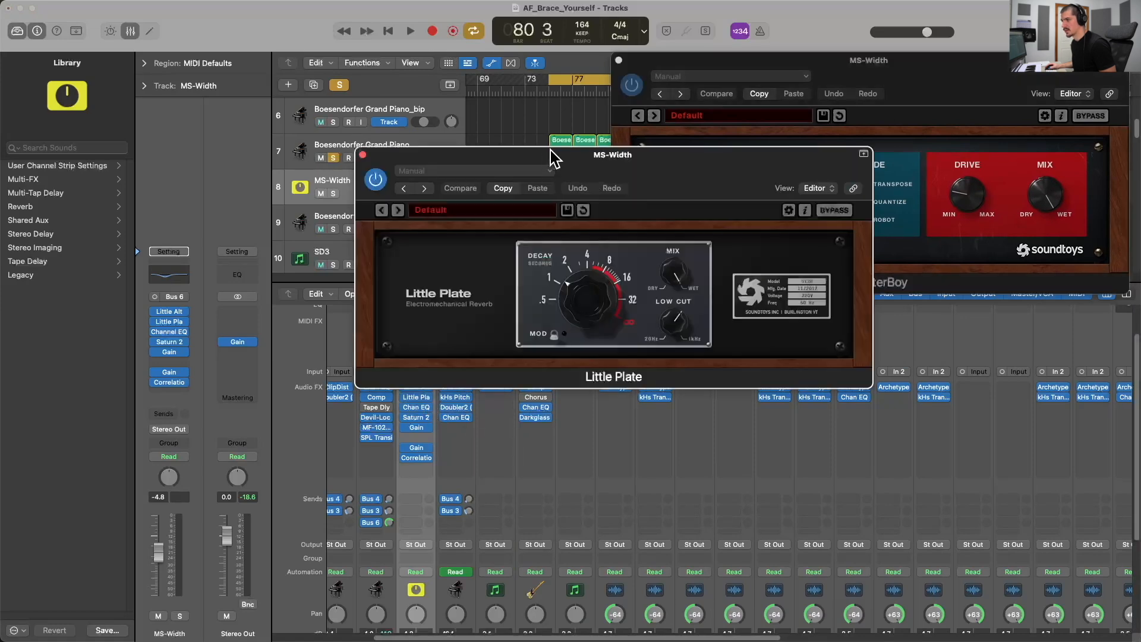
{"action": "left_click", "coordinate": [416, 407]}
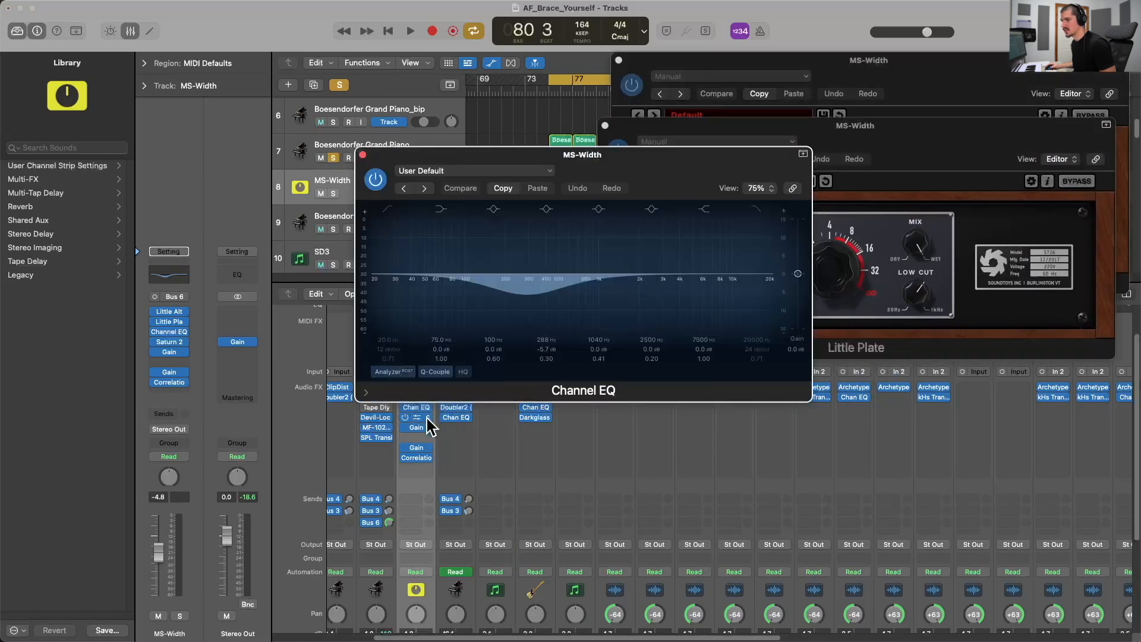
{"action": "left_click", "coordinate": [416, 417]}
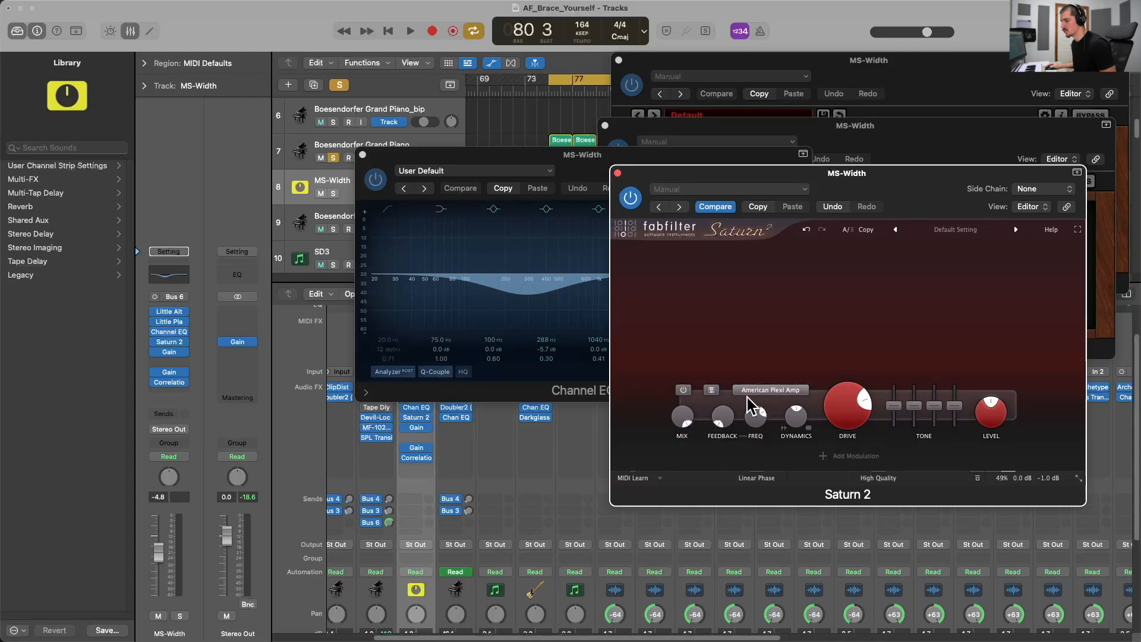
{"action": "mouse_move", "coordinate": [1004, 479]}
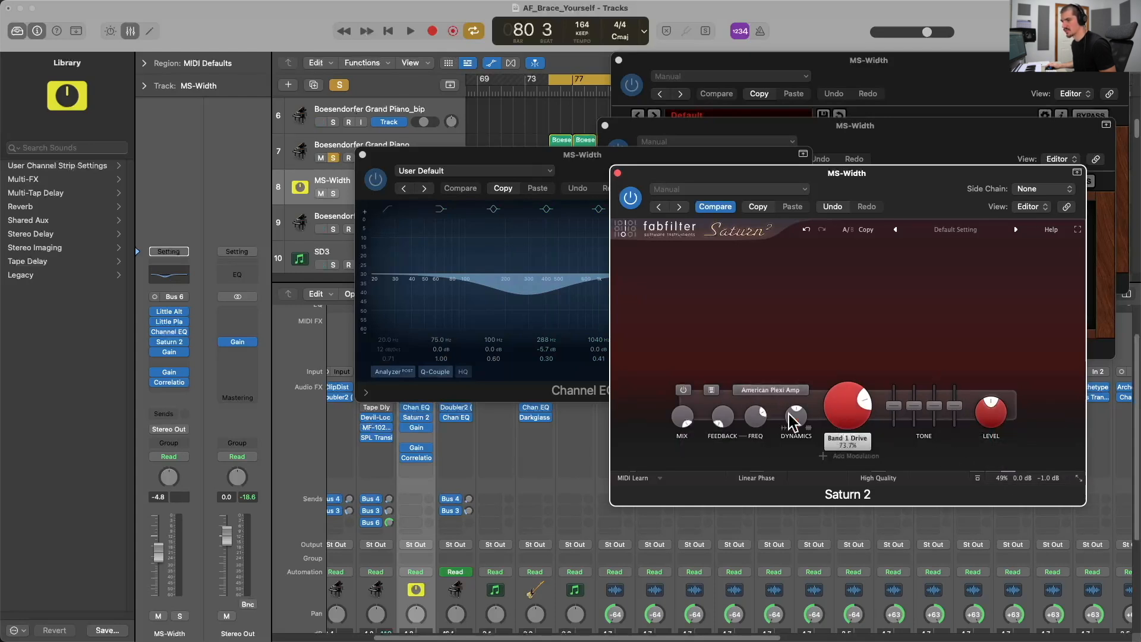
Open MS-Width's two Gain plug-ins and its Correlation Meter, arranging the windows so the stereo Gain and the meter stay visible.
{"action": "left_click", "coordinate": [416, 427]}
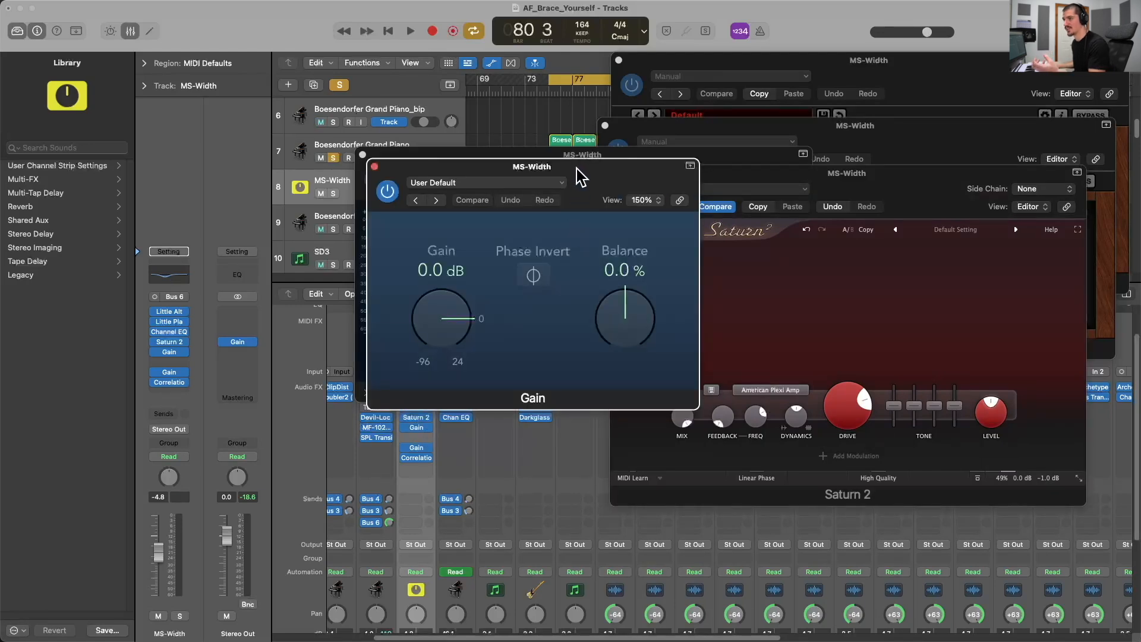
{"action": "left_click_drag", "start_coordinate": [579, 175], "coordinate": [933, 213]}
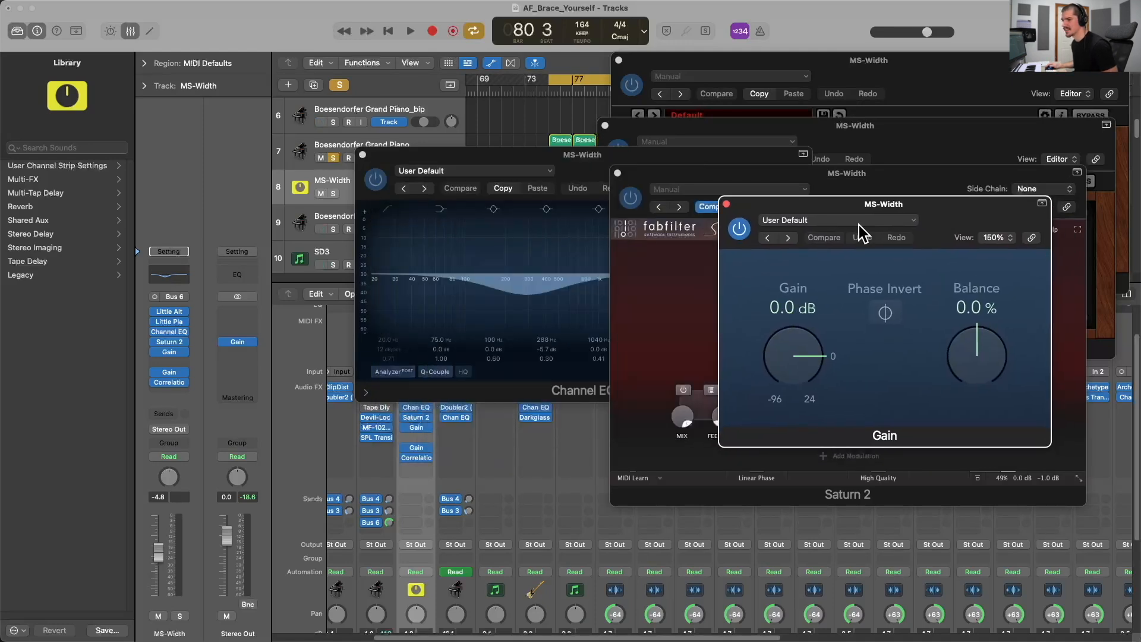
{"action": "left_click", "coordinate": [416, 449]}
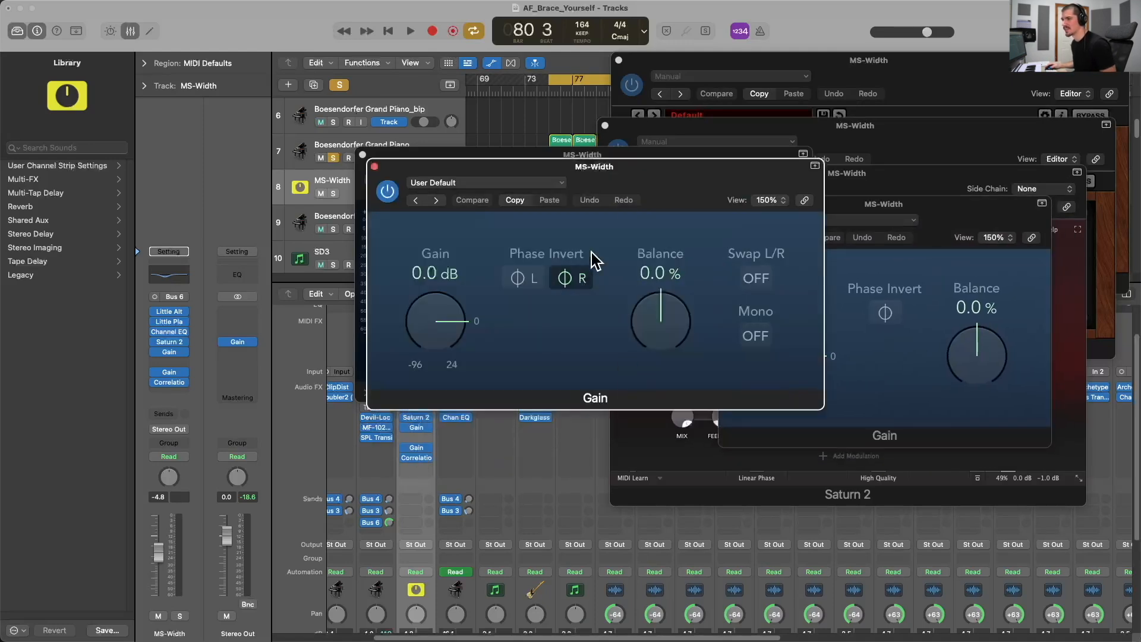
{"action": "left_click_drag", "start_coordinate": [624, 178], "coordinate": [850, 225]}
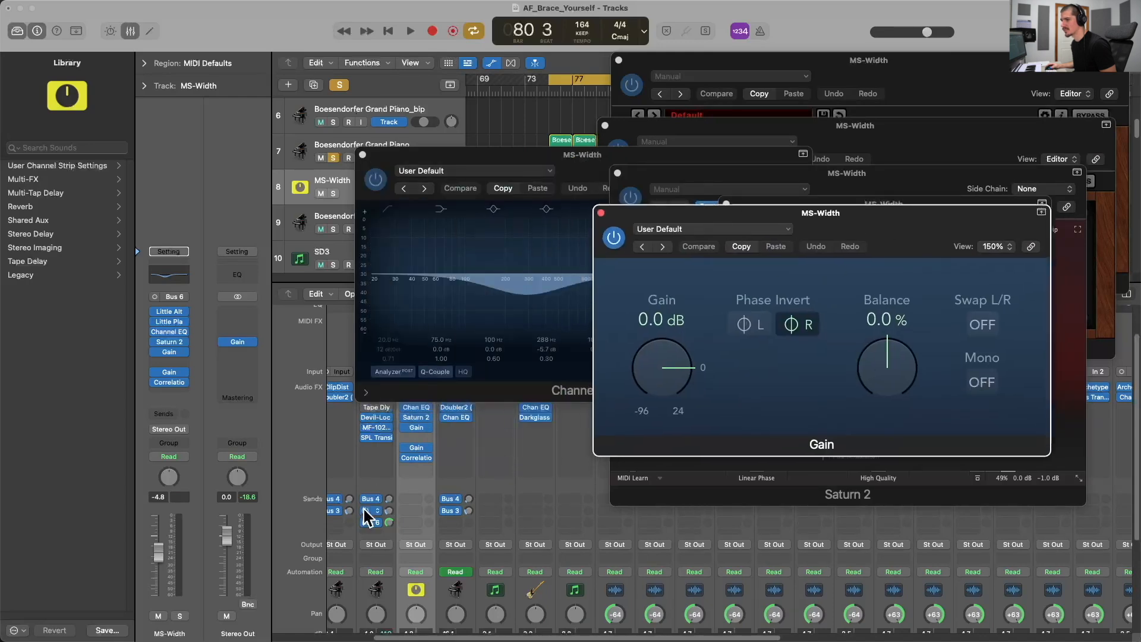
{"action": "left_click", "coordinate": [419, 457]}
{"action": "left_click_drag", "start_coordinate": [692, 172], "coordinate": [856, 465]}
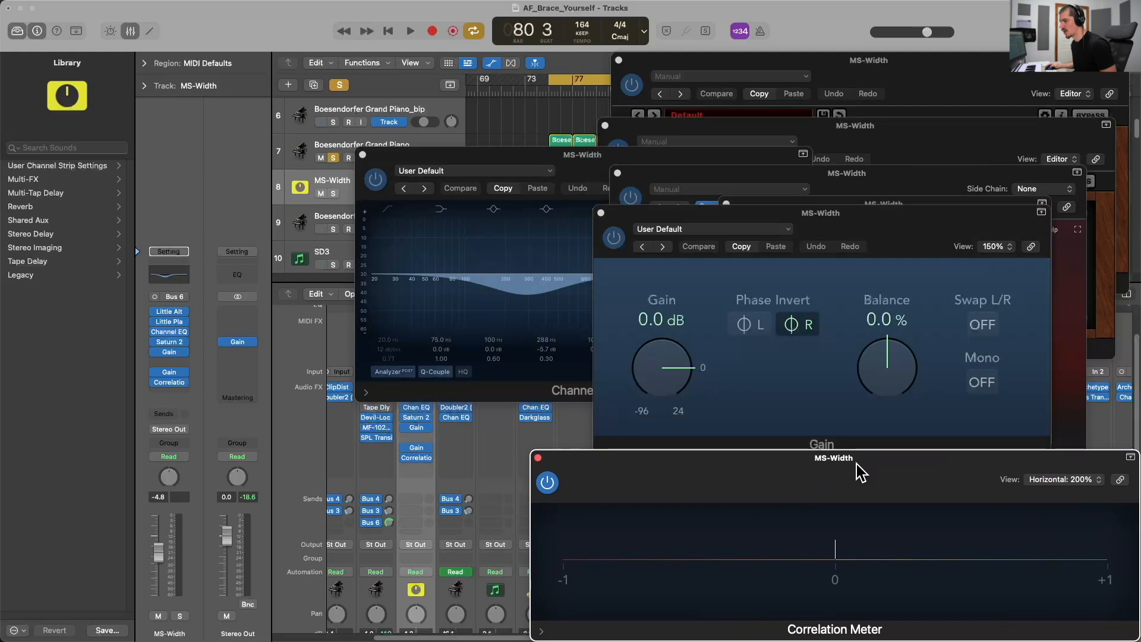
{"action": "scroll", "coordinate": [454, 517], "scroll_direction": "down", "scroll_amount": 5}
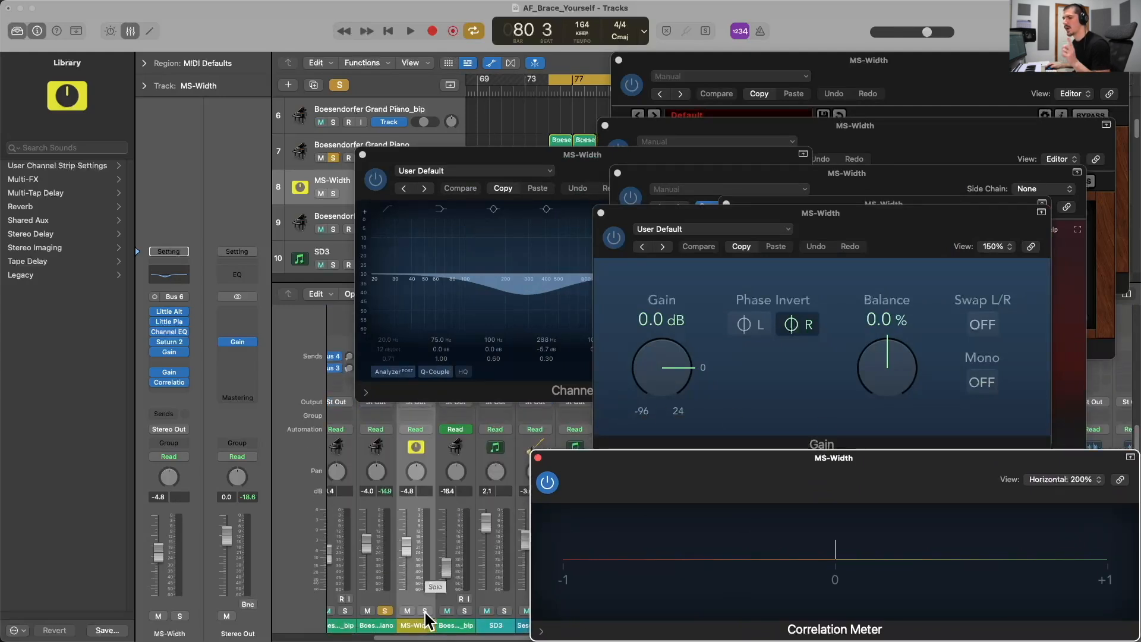
Play the soloed piano and compare MS-Width's correlation with Phase Invert R off and on in its stereo Gain plug-in.
{"action": "key", "text": "space"}
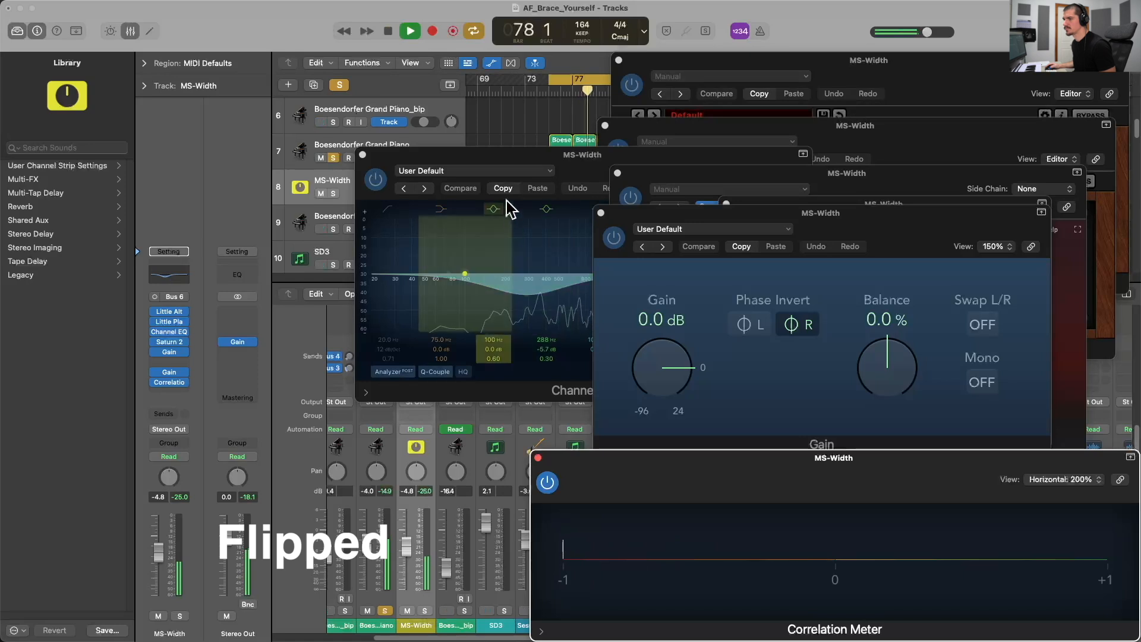
{"action": "left_click_drag", "start_coordinate": [491, 157], "coordinate": [454, 155]}
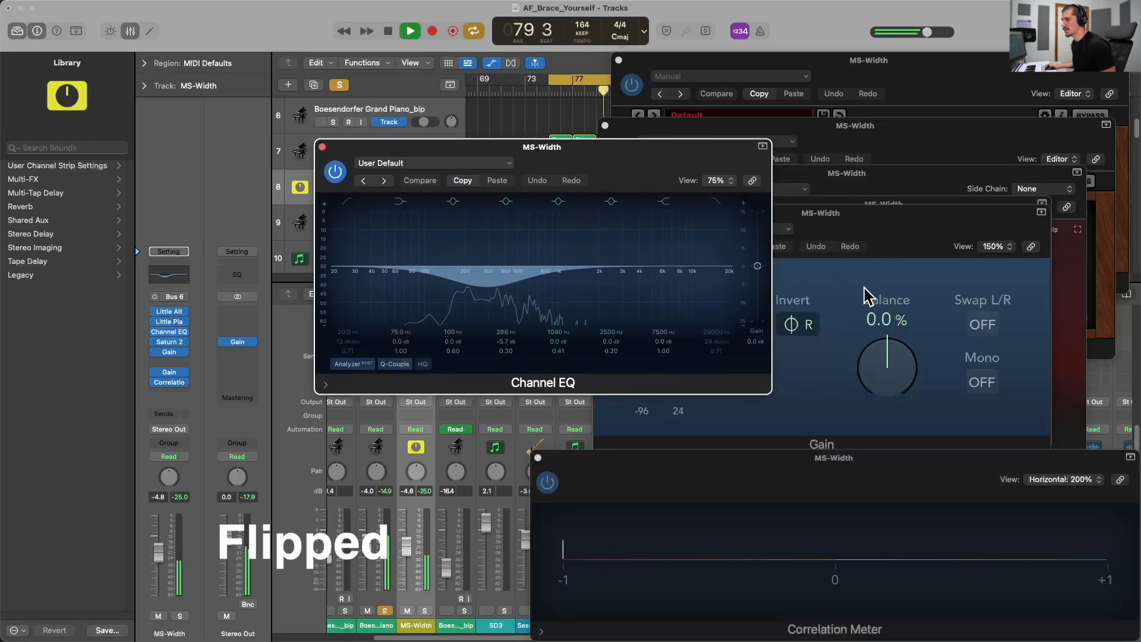
{"action": "left_click", "coordinate": [800, 324]}
{"action": "left_click", "coordinate": [799, 324]}
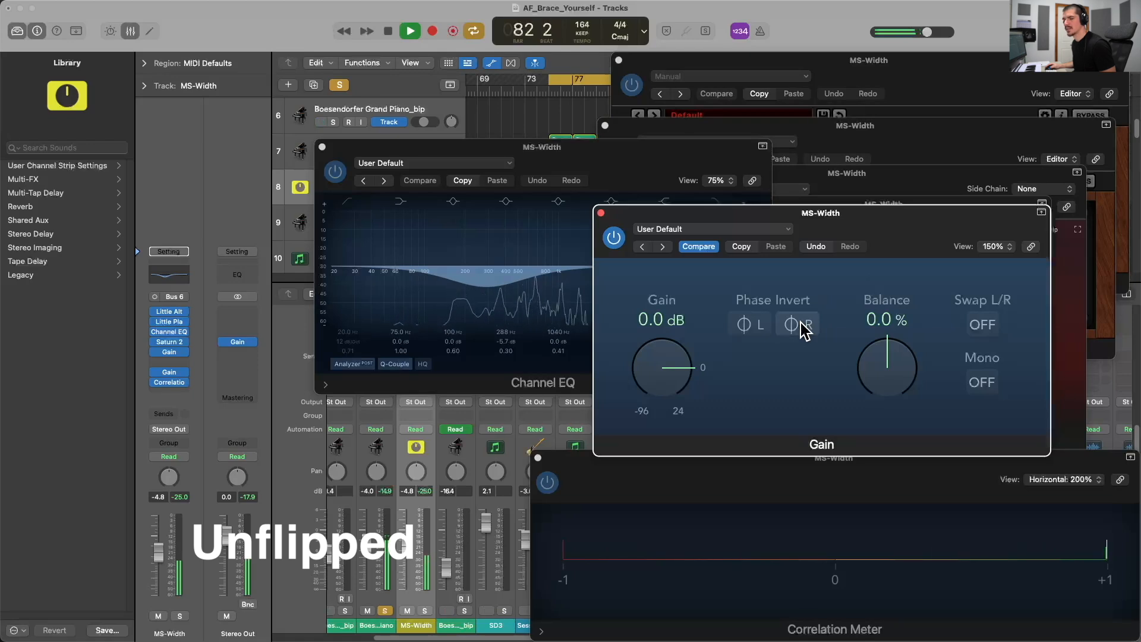
{"action": "left_click", "coordinate": [801, 323]}
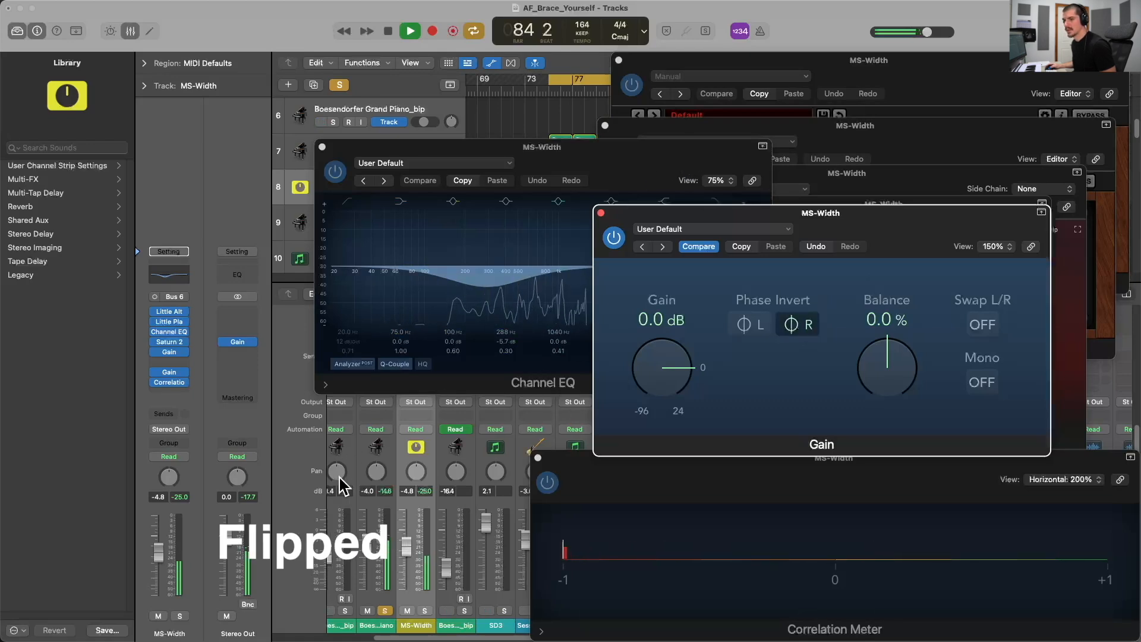
Open Stereo Out's Gain plug-in, compare the soloed piano with Mono on and off, and stop playback.
{"action": "left_click", "coordinate": [240, 343]}
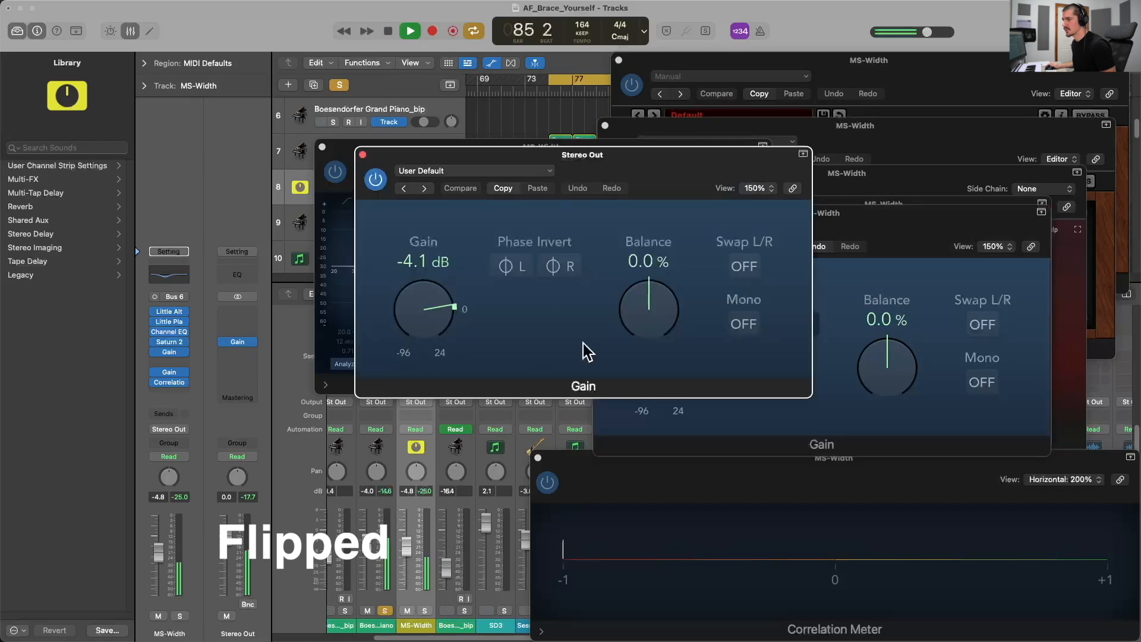
{"action": "left_click", "coordinate": [744, 324]}
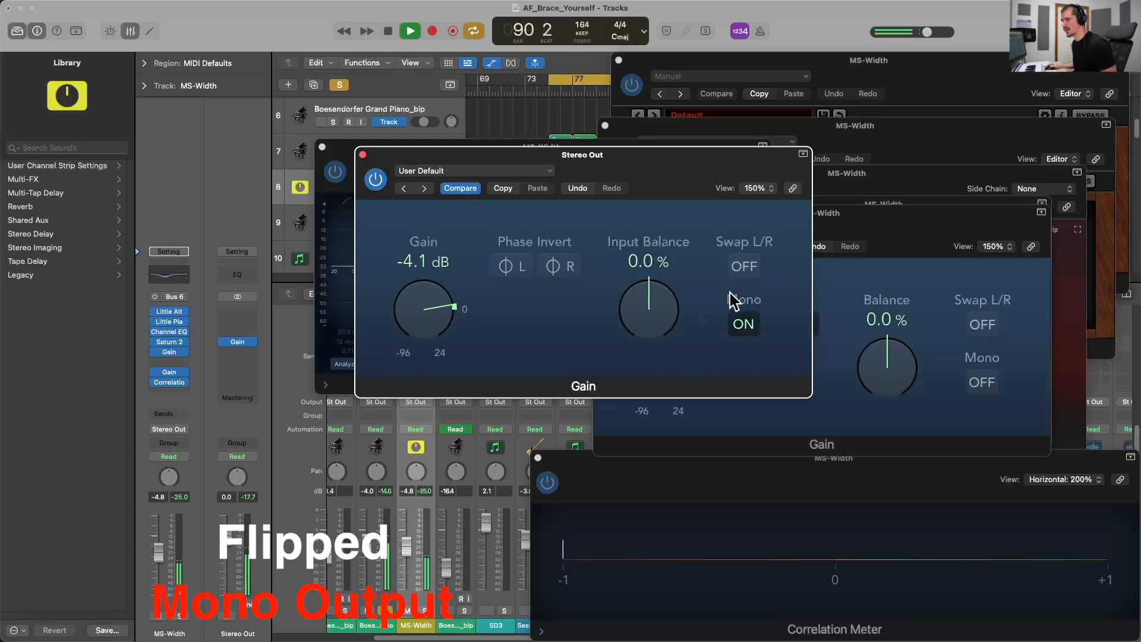
{"action": "left_click", "coordinate": [744, 324]}
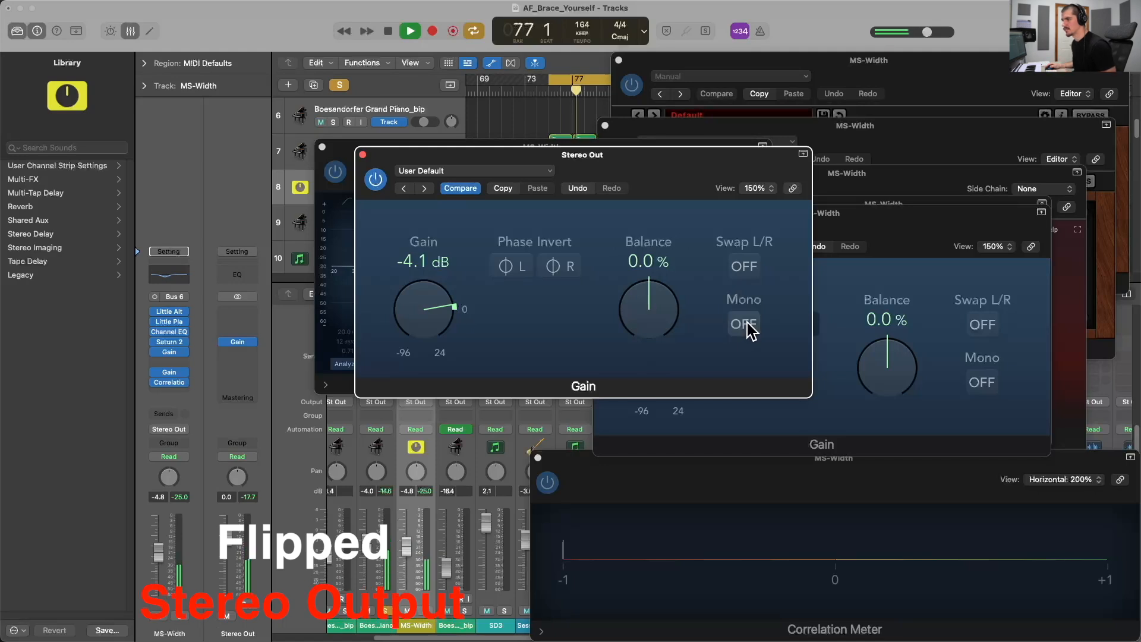
{"action": "key", "text": "space"}
Unsolo the Boesendorfer Grand Piano and compare the full mix with MS-Width muted and unmuted.
{"action": "left_click", "coordinate": [384, 610]}
{"action": "left_click", "coordinate": [407, 610]}
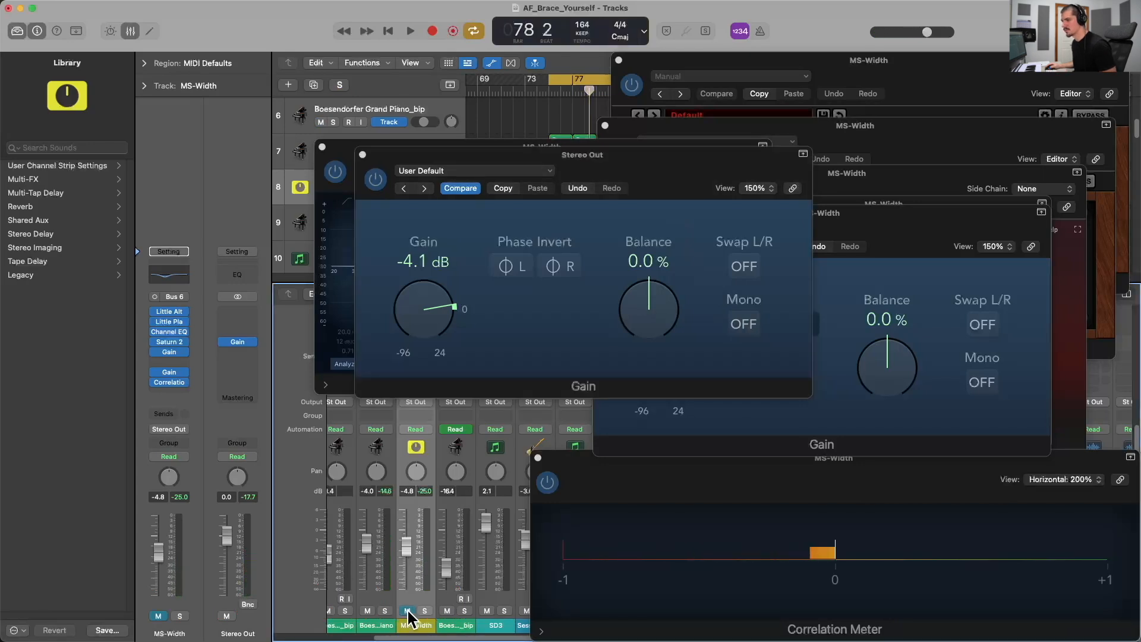
{"action": "key", "text": "space"}
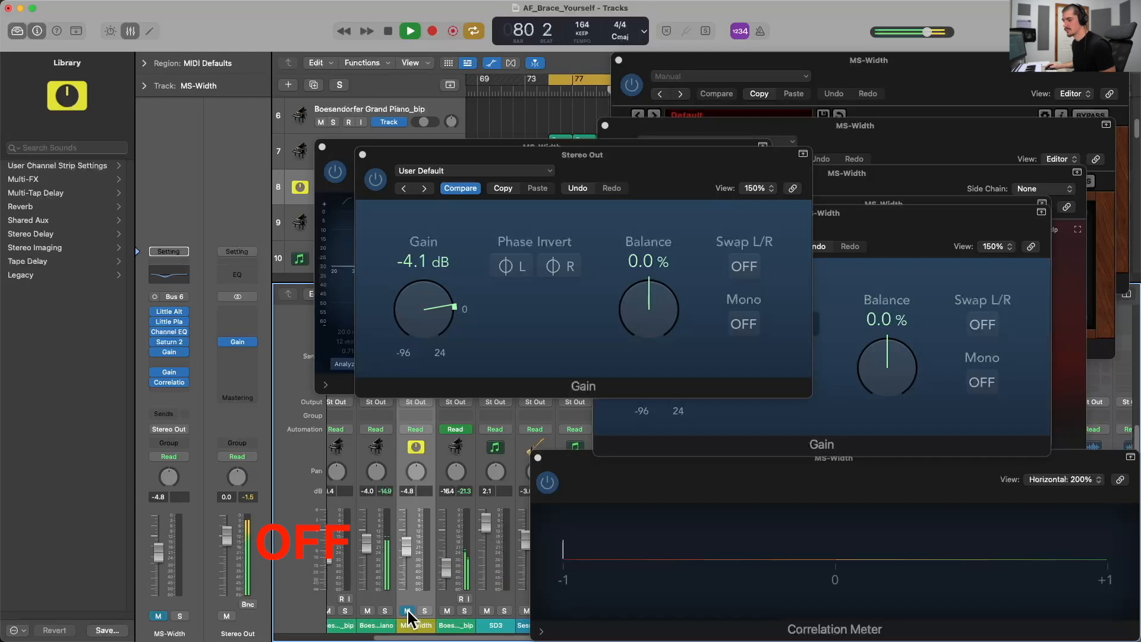
{"action": "left_click", "coordinate": [408, 610]}
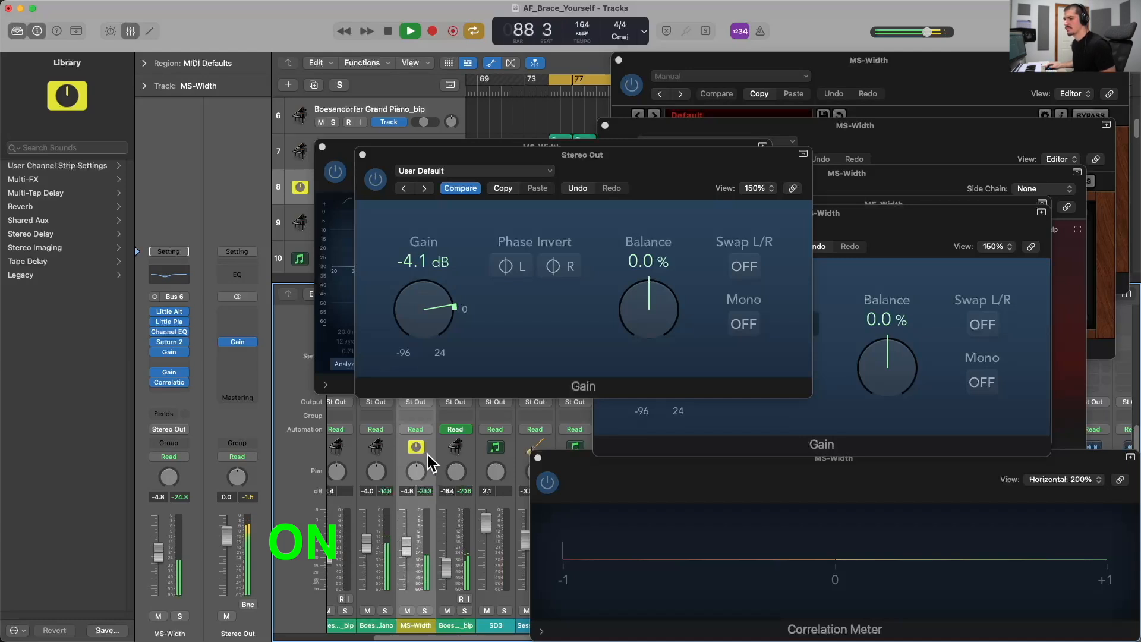
{"action": "key", "text": "space"}
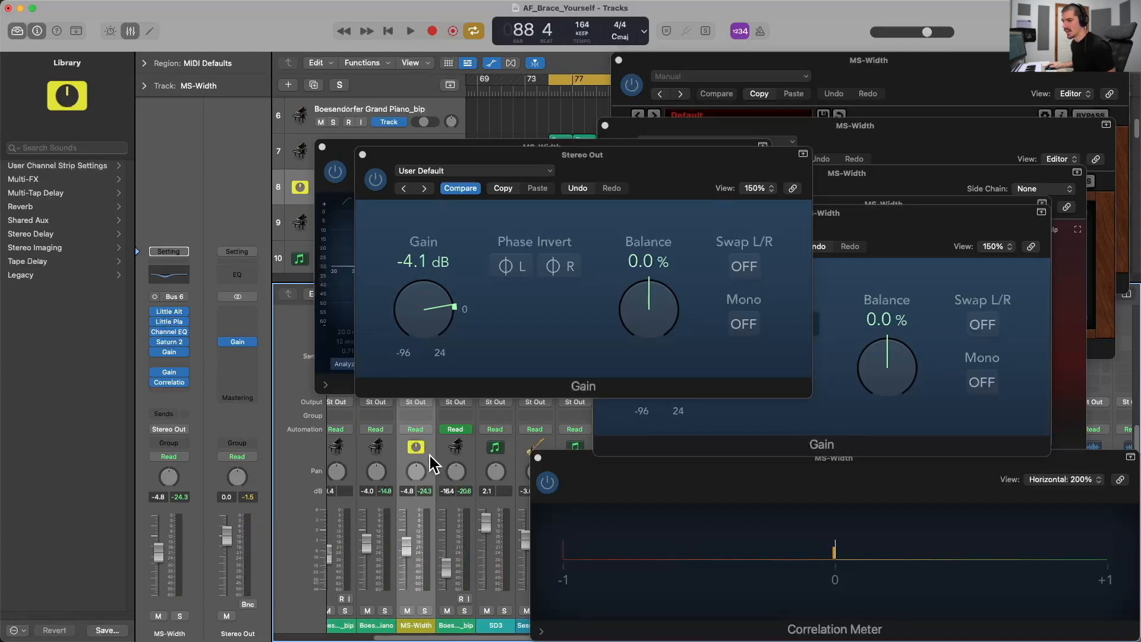
Select the piano channel, return to MS-Width, and close all open plug-in windows.
{"action": "left_click", "coordinate": [387, 447]}
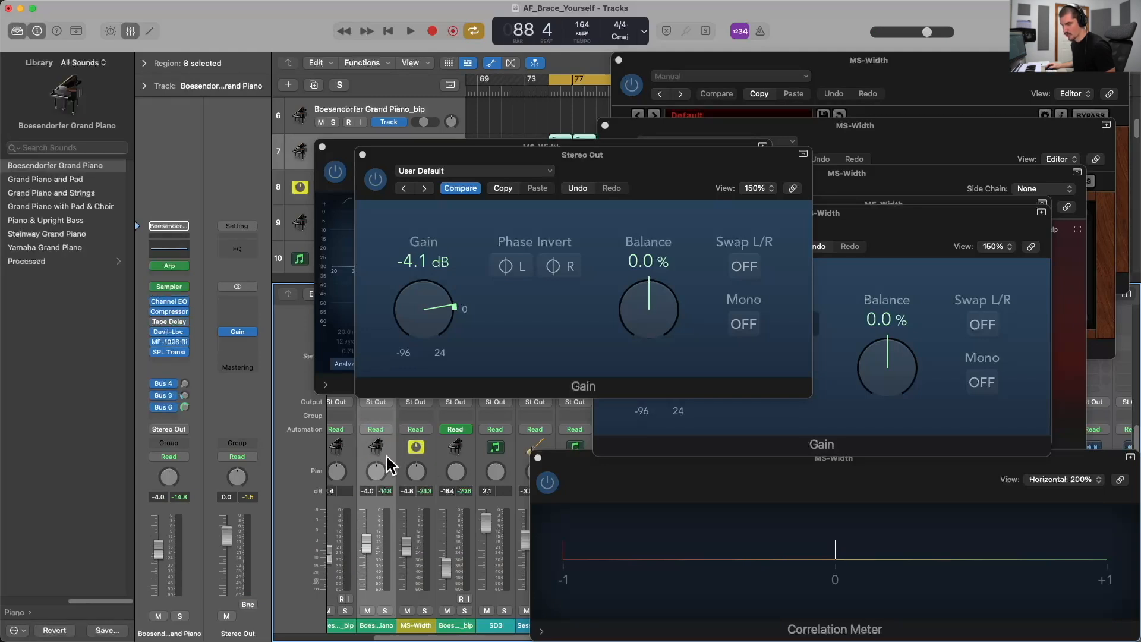
{"action": "left_click", "coordinate": [433, 447]}
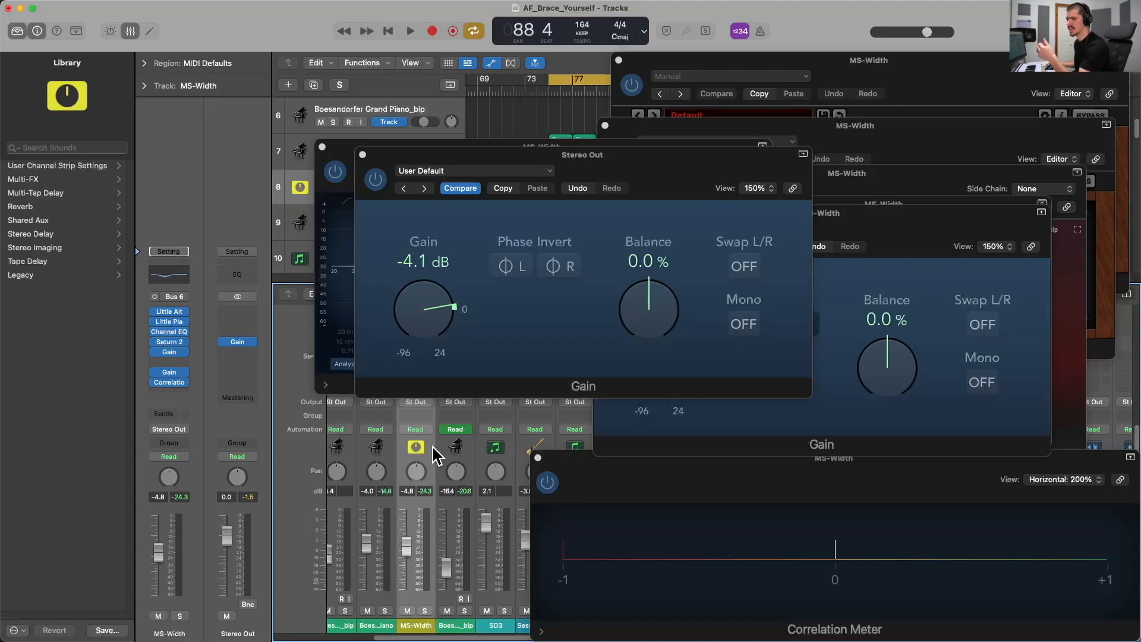
{"action": "left_click", "coordinate": [363, 154]}
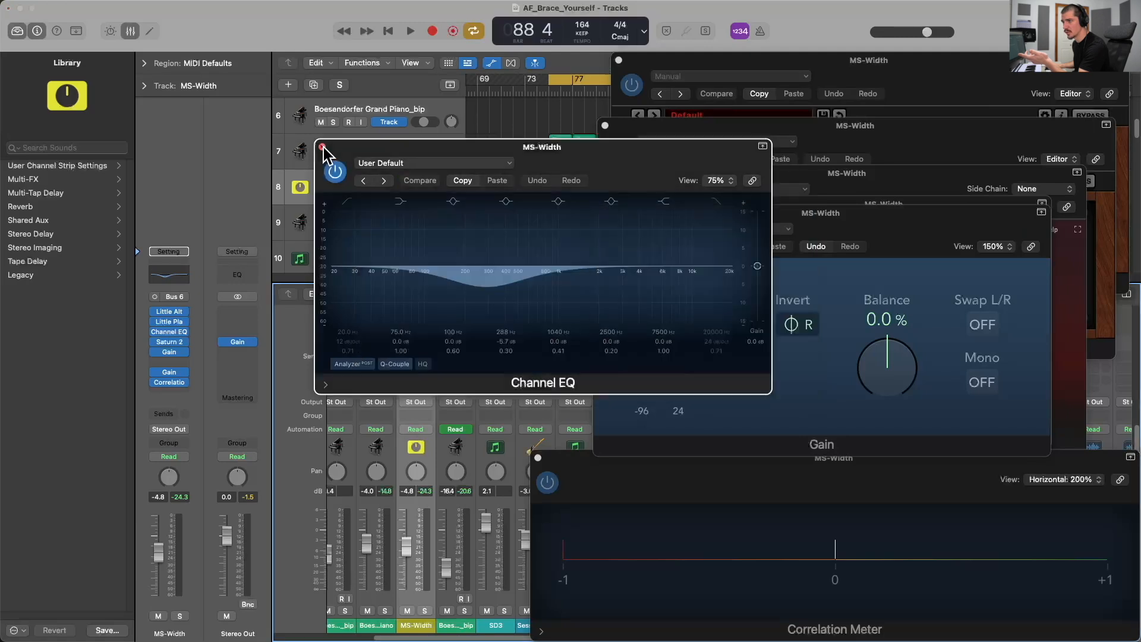
{"action": "left_click", "coordinate": [322, 147]}
{"action": "left_click", "coordinate": [599, 209]}
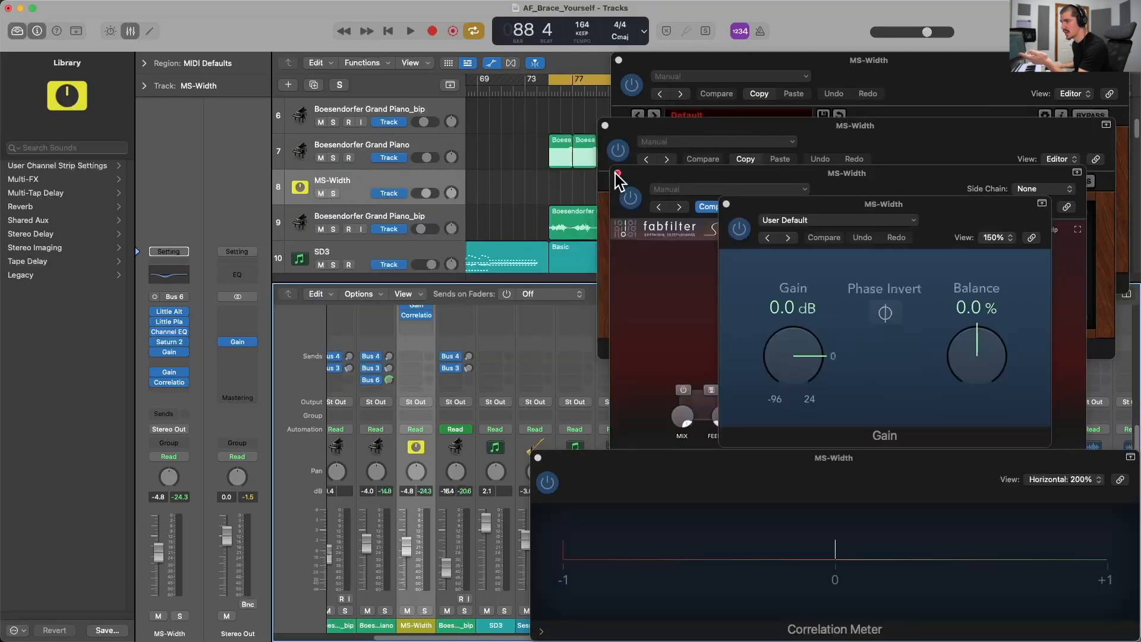
{"action": "left_click", "coordinate": [605, 125]}
{"action": "left_click", "coordinate": [618, 60]}
{"action": "left_click", "coordinate": [726, 204]}
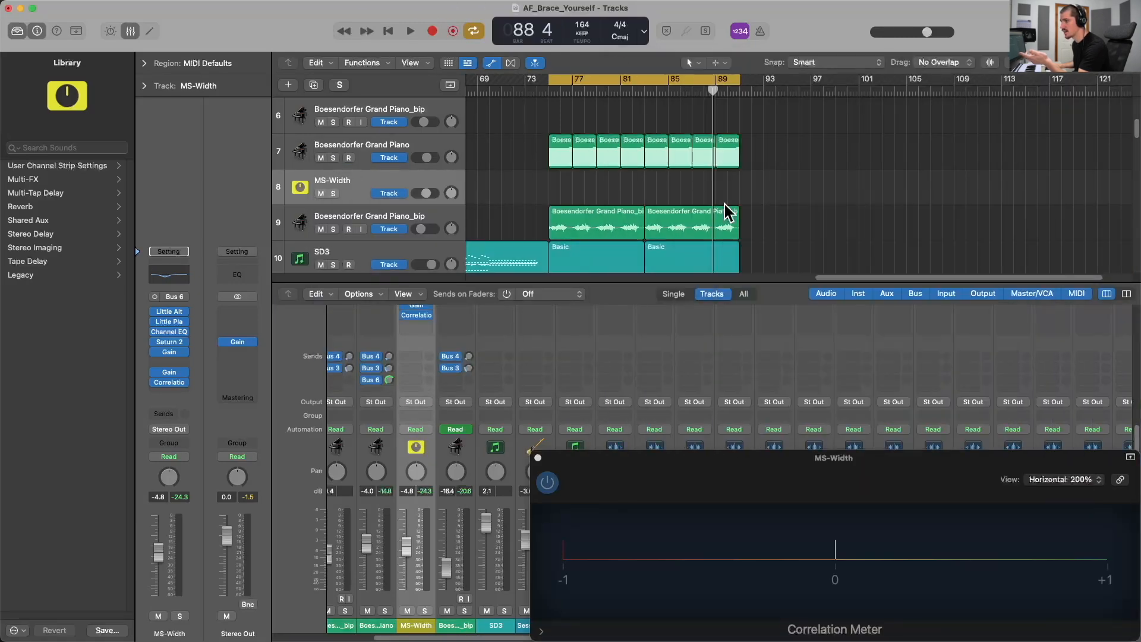
{"action": "left_click", "coordinate": [538, 458]}
{"action": "scroll", "coordinate": [642, 132], "scroll_direction": "down", "scroll_amount": 15}
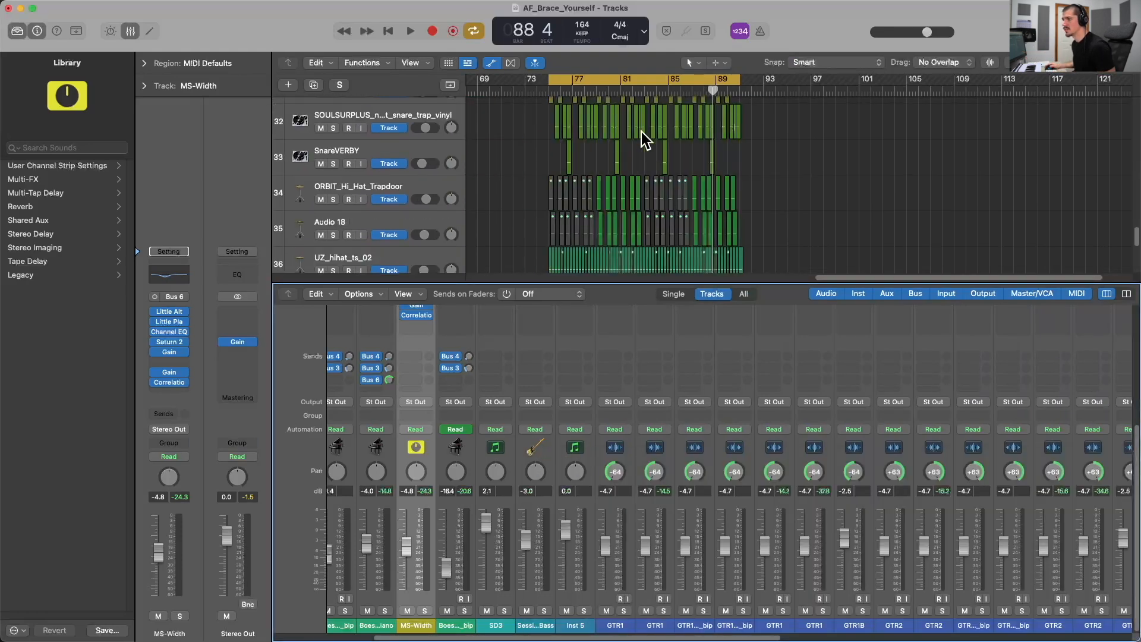
Turn off cycle mode and solo the SOULSURPLUS trap vinyl snare track near bar 75.
{"action": "left_click", "coordinate": [560, 90]}
{"action": "left_click", "coordinate": [547, 127]}
{"action": "key", "text": "super+Right"}
{"action": "key", "text": "super+Right"}
{"action": "key", "text": "super+Right"}
{"action": "key", "text": "super+Right"}
{"action": "key", "text": "super+Right"}
{"action": "key", "text": "super+Right"}
{"action": "key", "text": "super+Right"}
{"action": "left_click", "coordinate": [551, 87]}
{"action": "left_click", "coordinate": [334, 123]}
Play the soloed dry trap snare from bar 75 beat 3 and stop playback.
{"action": "key", "text": "space"}
{"action": "key", "text": "space"}
{"action": "left_click", "coordinate": [967, 121]}
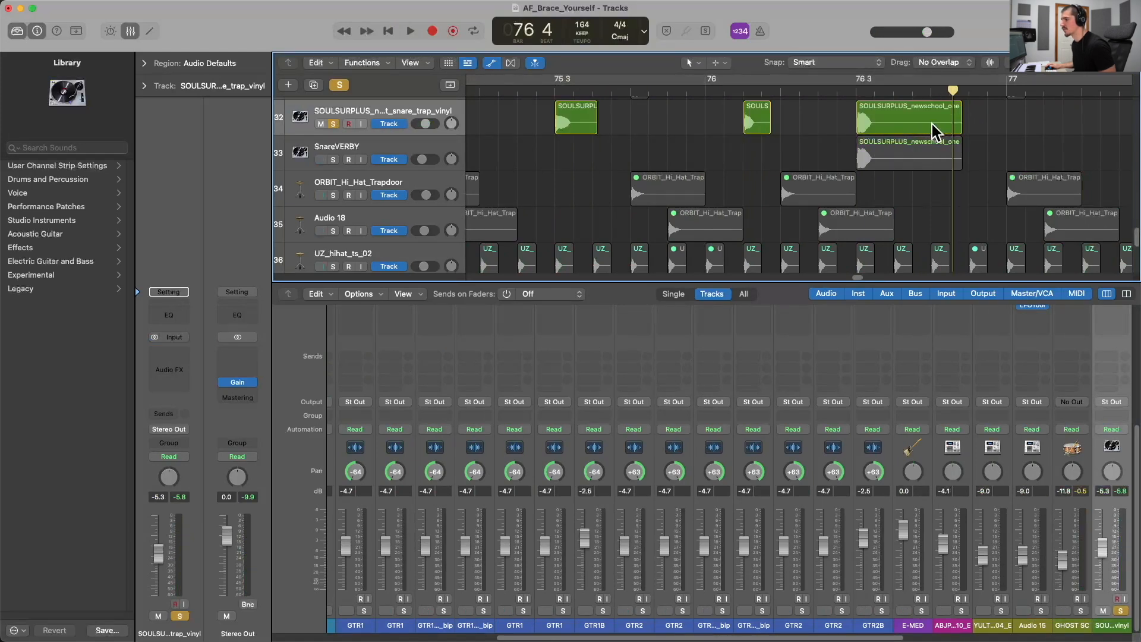
{"action": "left_click_drag", "start_coordinate": [621, 88], "coordinate": [556, 87]}
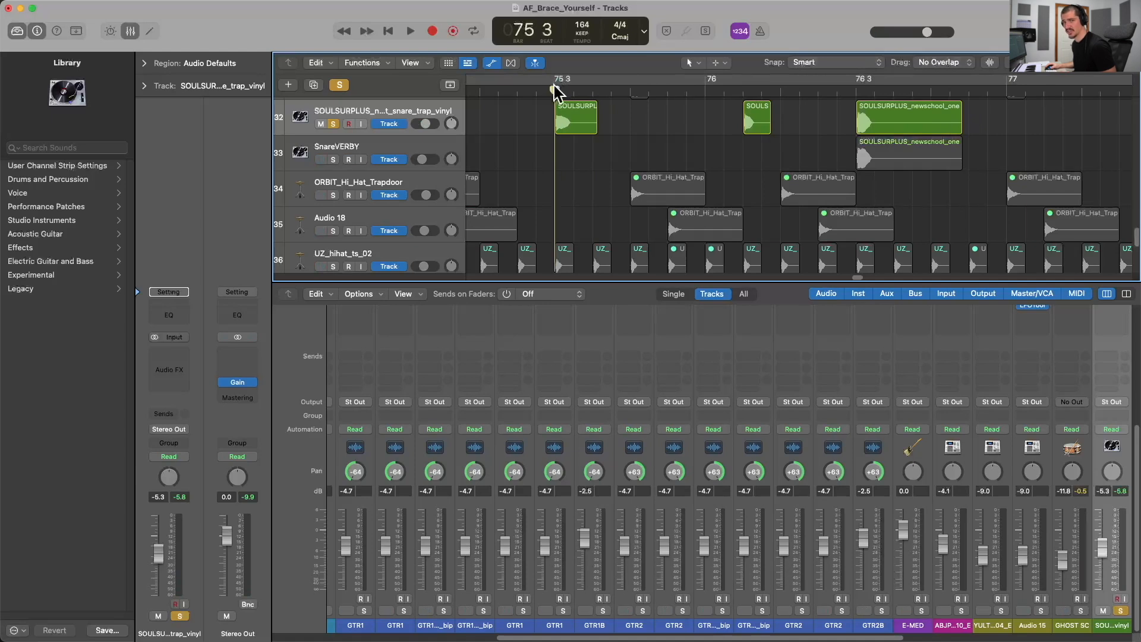
{"action": "key", "text": "space"}
{"action": "key", "text": "space"}
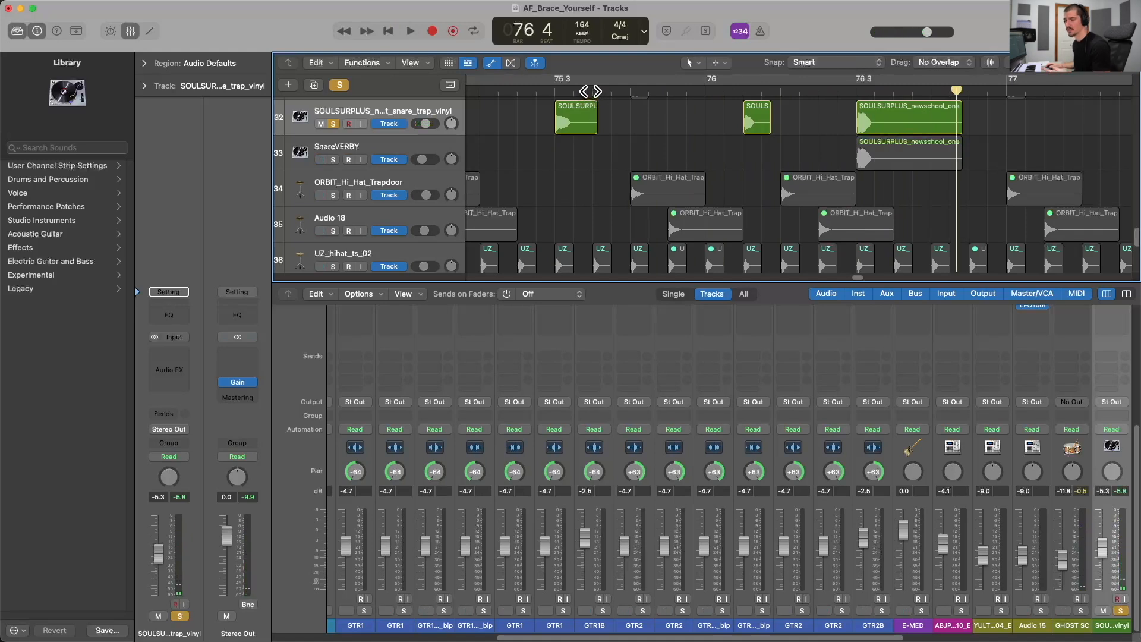
Place the playhead at bar 76 beat 3 and solo the SnareVERBY track together with the dry snare.
{"action": "left_click", "coordinate": [869, 89]}
{"action": "left_click_drag", "start_coordinate": [869, 88], "coordinate": [861, 88]}
{"action": "left_click", "coordinate": [884, 152]}
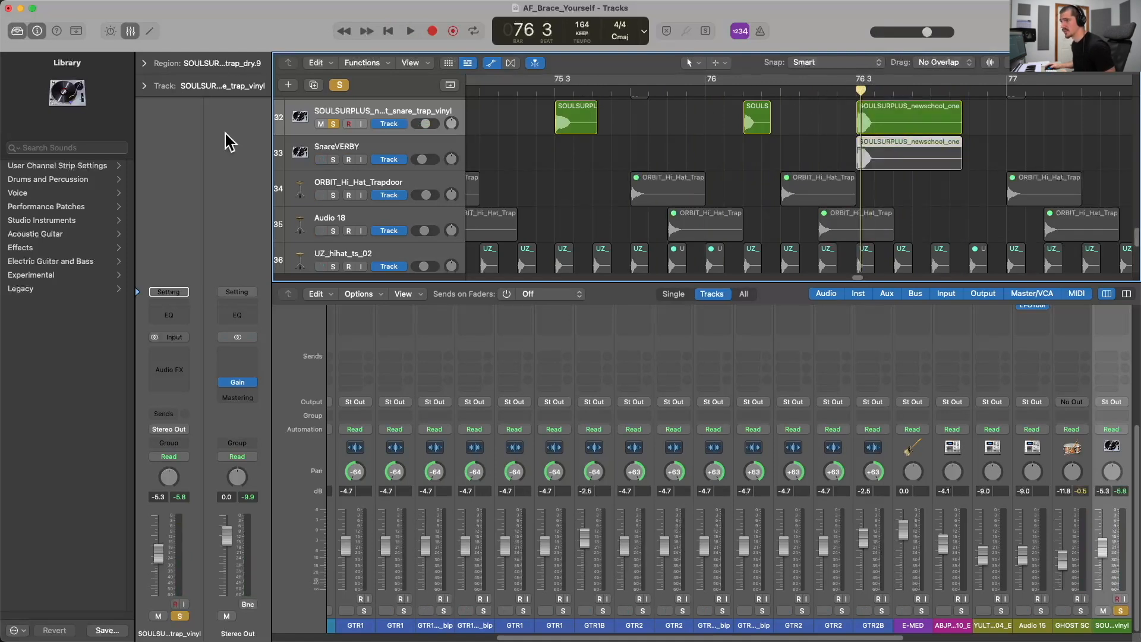
{"action": "left_click", "coordinate": [336, 159]}
{"action": "left_click", "coordinate": [417, 142]}
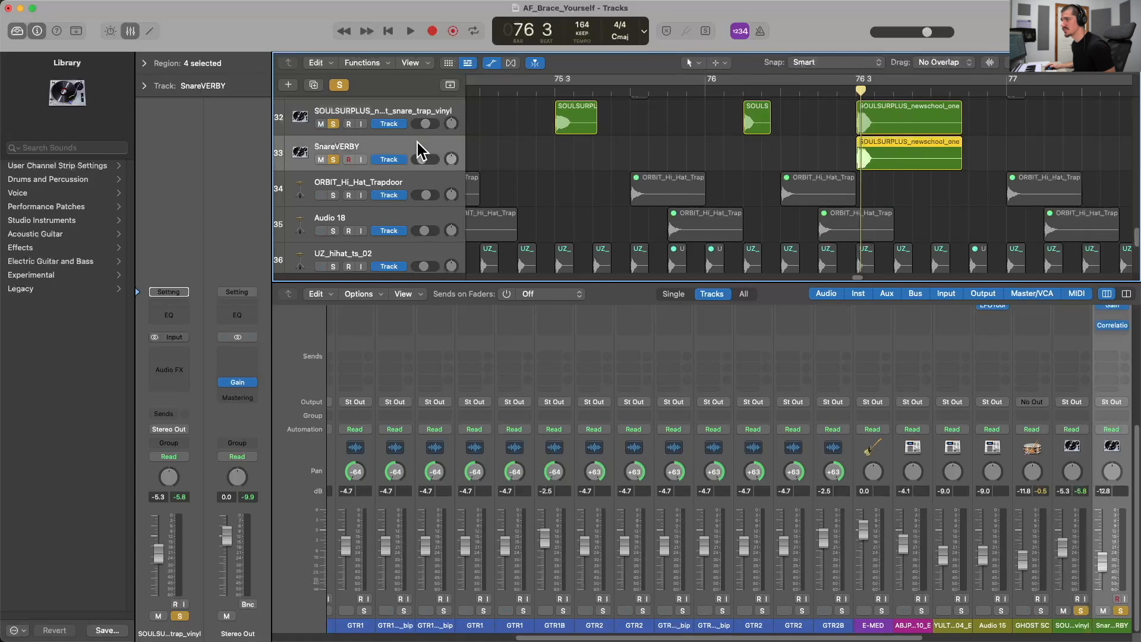
{"action": "scroll", "coordinate": [626, 143], "scroll_direction": "down", "scroll_amount": 3}
{"action": "scroll", "coordinate": [627, 142], "scroll_direction": "right", "scroll_amount": 10}
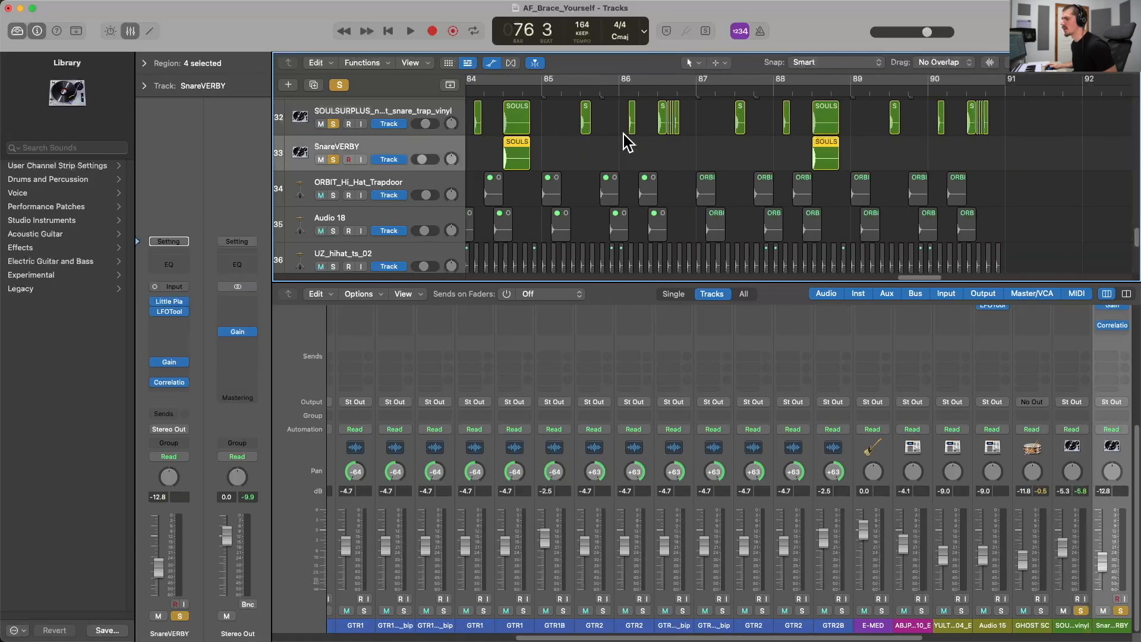
{"action": "scroll", "coordinate": [623, 134], "scroll_direction": "left", "scroll_amount": 15}
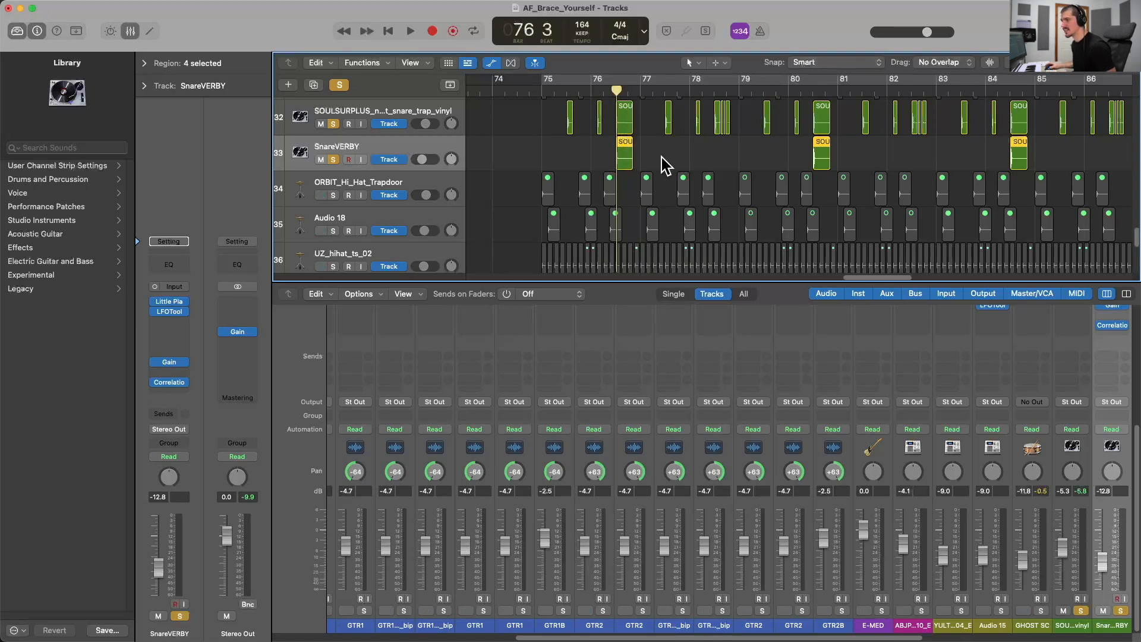
Open SnareVERBY's Little Plate and LFOTool plug-ins and move their windows clear of the channel inserts.
{"action": "scroll", "coordinate": [1105, 458], "scroll_direction": "up", "scroll_amount": 5}
{"action": "scroll", "coordinate": [1040, 440], "scroll_direction": "right", "scroll_amount": 4}
{"action": "left_click", "coordinate": [937, 410]}
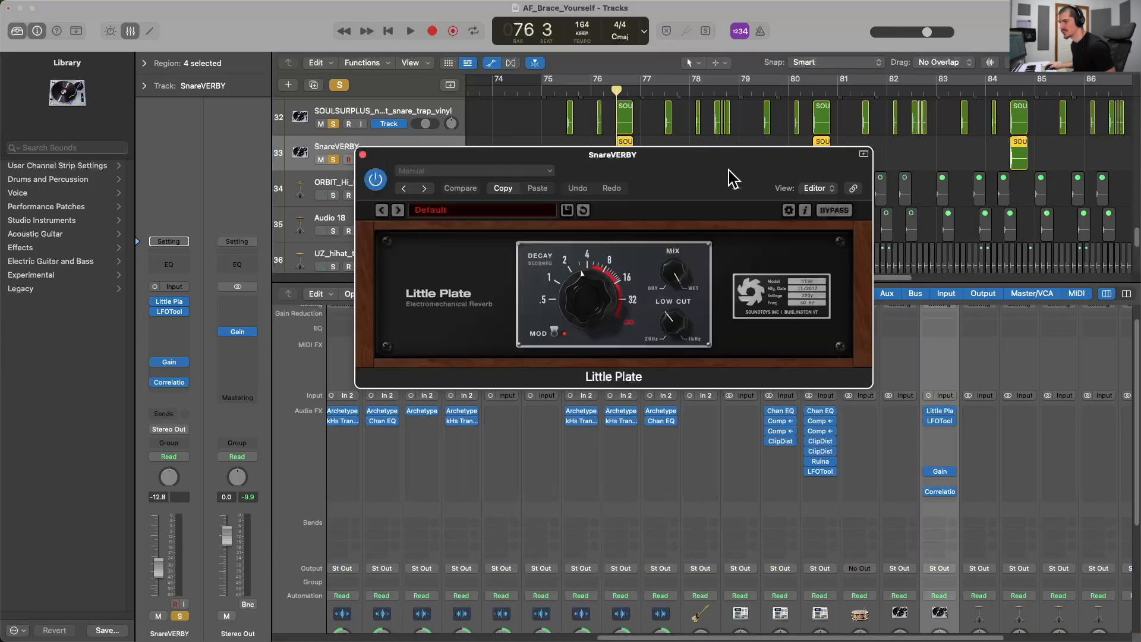
{"action": "left_click_drag", "start_coordinate": [677, 165], "coordinate": [939, 19]}
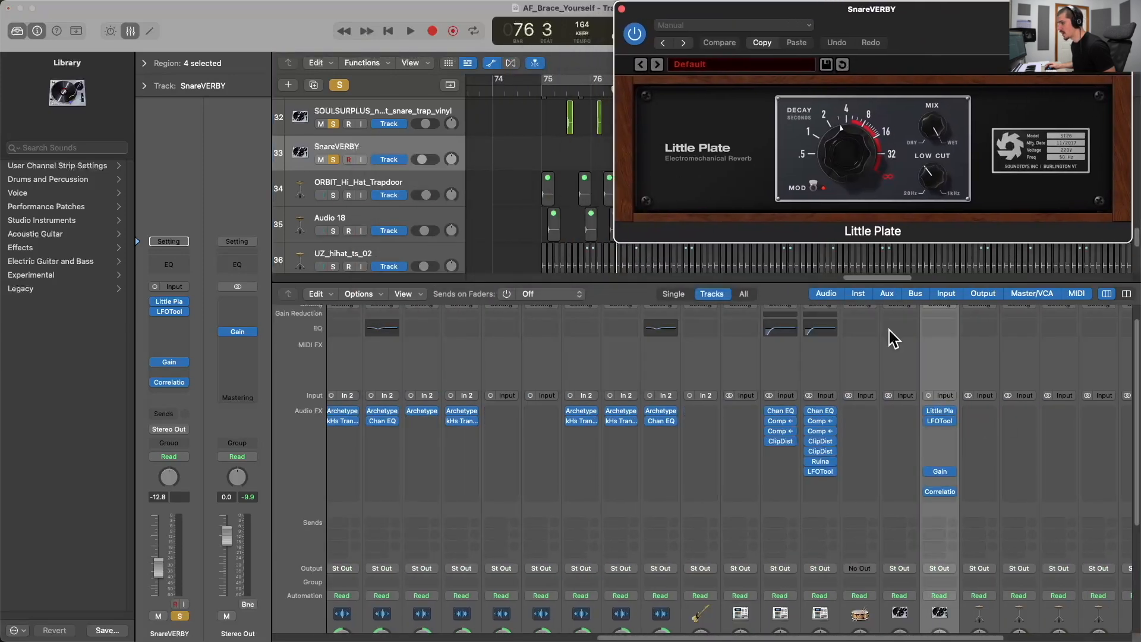
{"action": "left_click", "coordinate": [939, 421]}
{"action": "left_click_drag", "start_coordinate": [666, 165], "coordinate": [1007, 107]}
Open SnareVERBY's Gain and Correlation Meter plug-ins and arrange both windows so they can be seen together.
{"action": "left_click", "coordinate": [938, 472]}
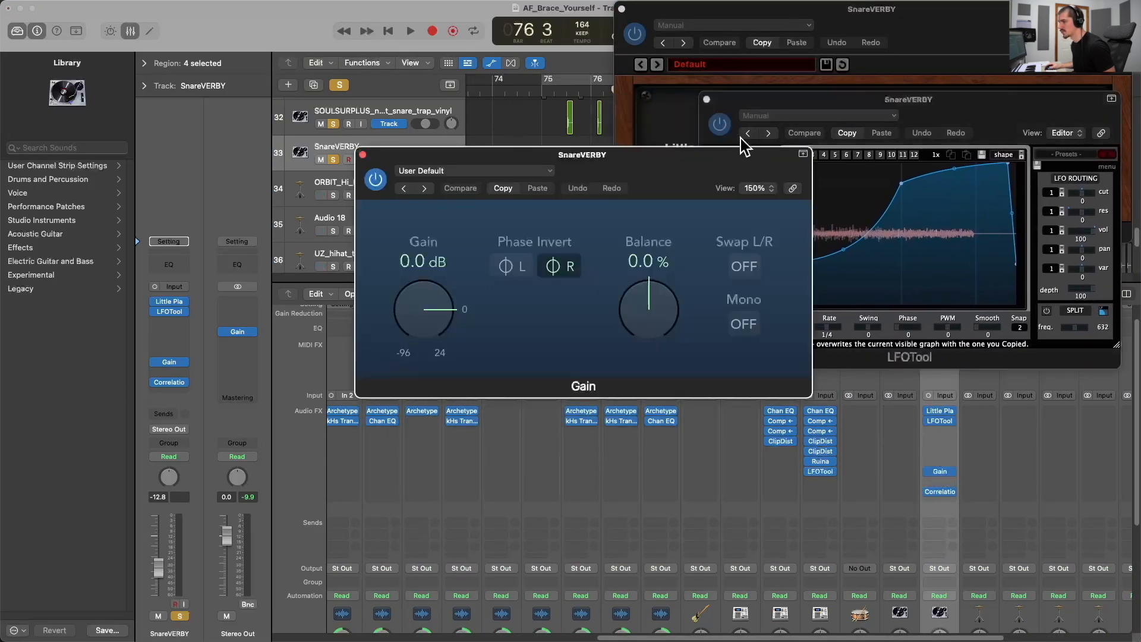
{"action": "left_click_drag", "start_coordinate": [683, 154], "coordinate": [1003, 154]}
{"action": "left_click", "coordinate": [939, 491]}
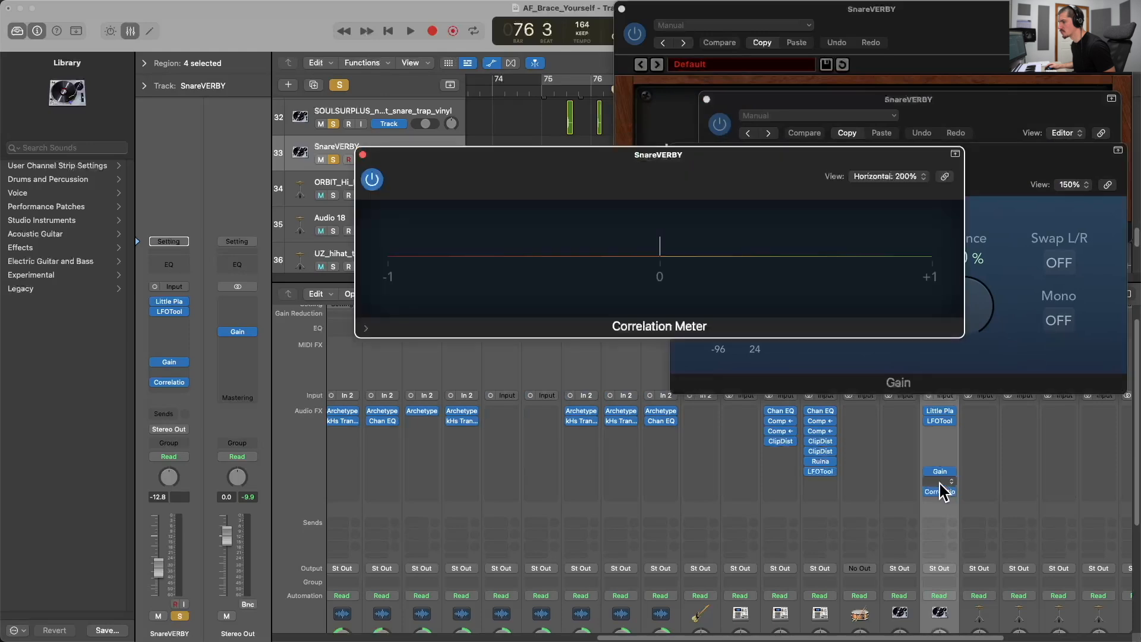
{"action": "left_click_drag", "start_coordinate": [779, 156], "coordinate": [428, 462]}
{"action": "scroll", "coordinate": [840, 454], "scroll_direction": "down", "scroll_amount": 5}
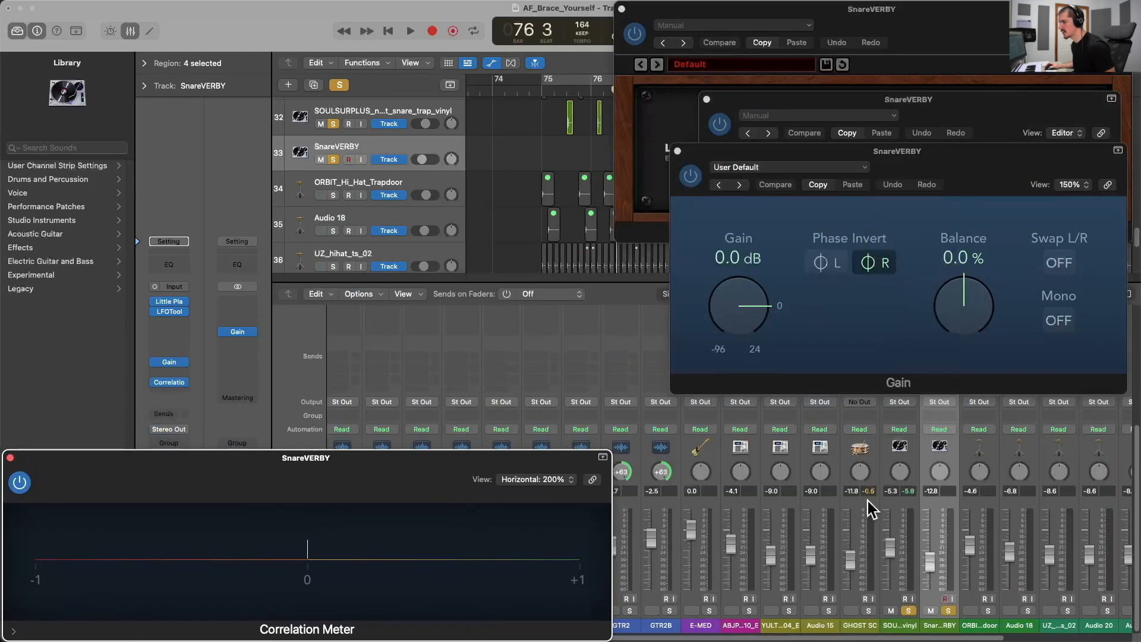
Uncover the timeline ruler, set the cycle range to bar 76, and start playing the soloed snare tracks.
{"action": "left_click_drag", "start_coordinate": [635, 15], "coordinate": [729, 229]}
{"action": "left_click_drag", "start_coordinate": [597, 80], "coordinate": [639, 80]}
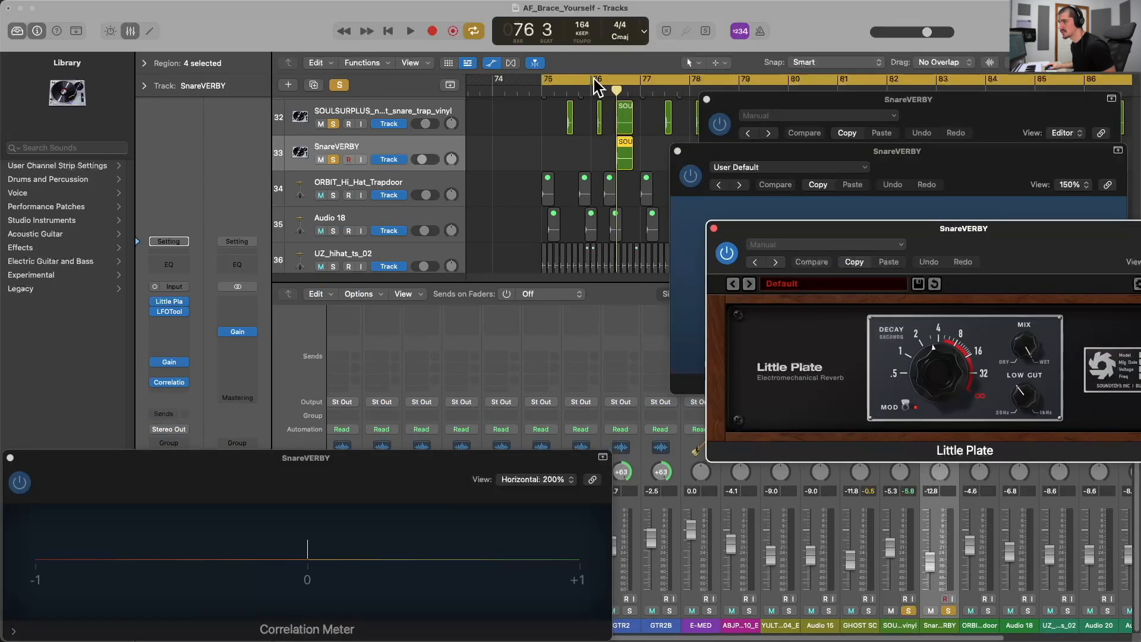
{"action": "key", "text": "space"}
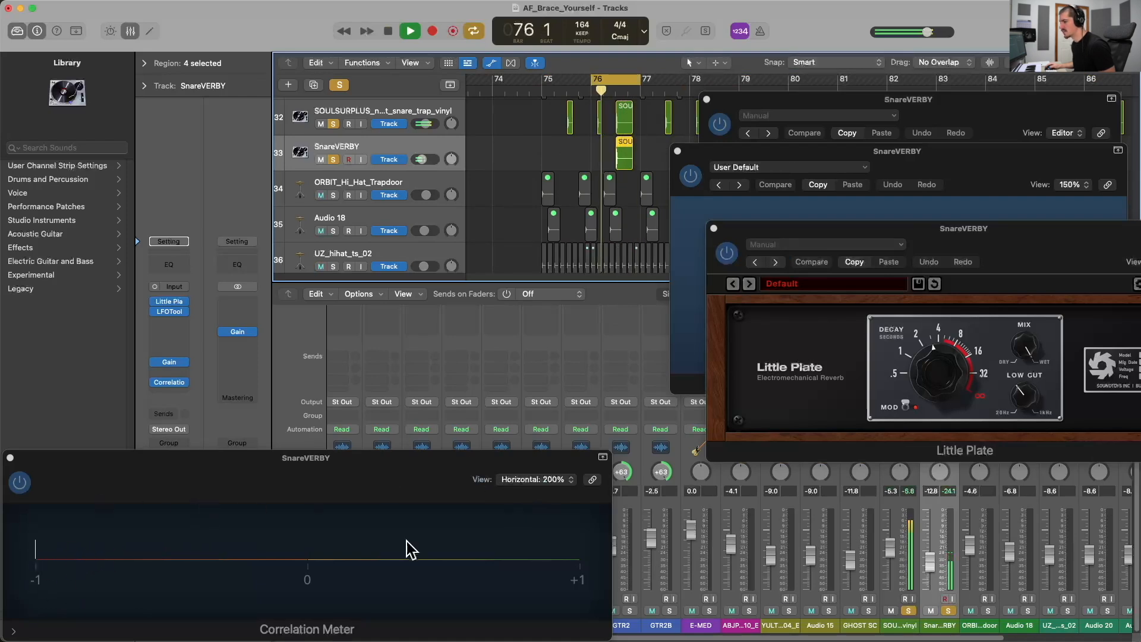
Compare SnareVERBY's correlation with Phase Invert R off and on in its Gain plug-in.
{"action": "left_click_drag", "start_coordinate": [875, 226], "coordinate": [895, 368]}
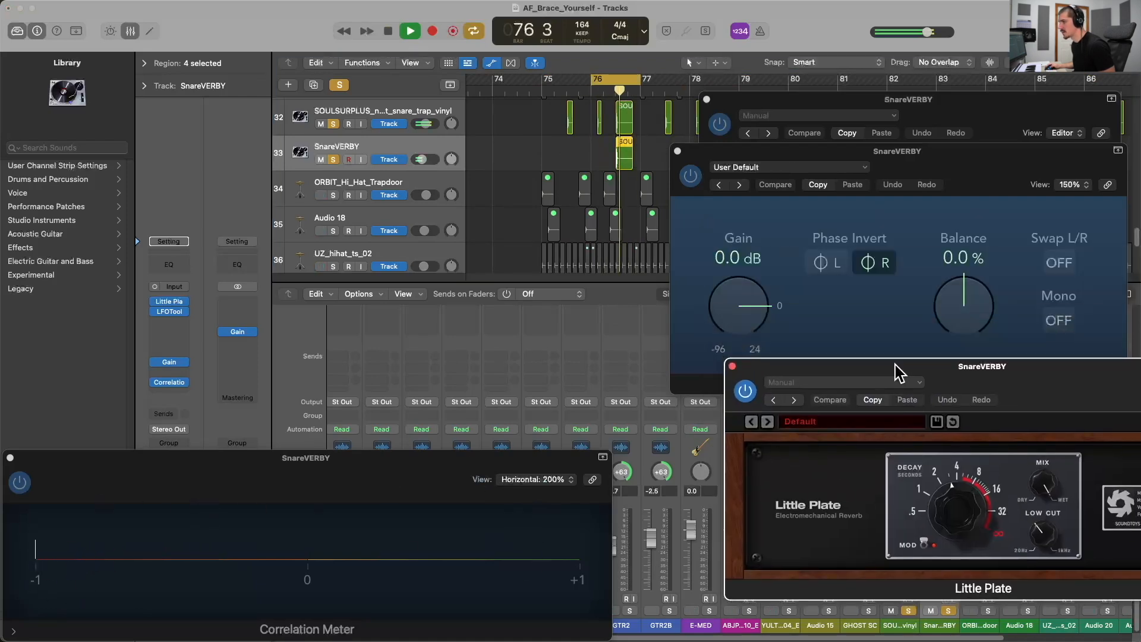
{"action": "left_click", "coordinate": [881, 266]}
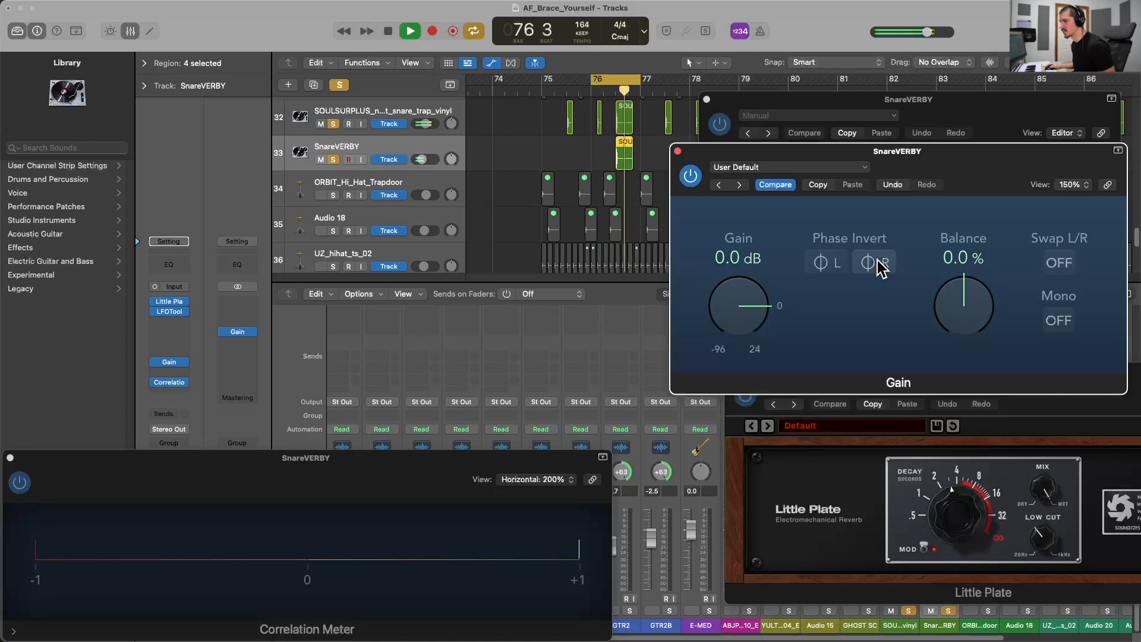
{"action": "left_click", "coordinate": [881, 266]}
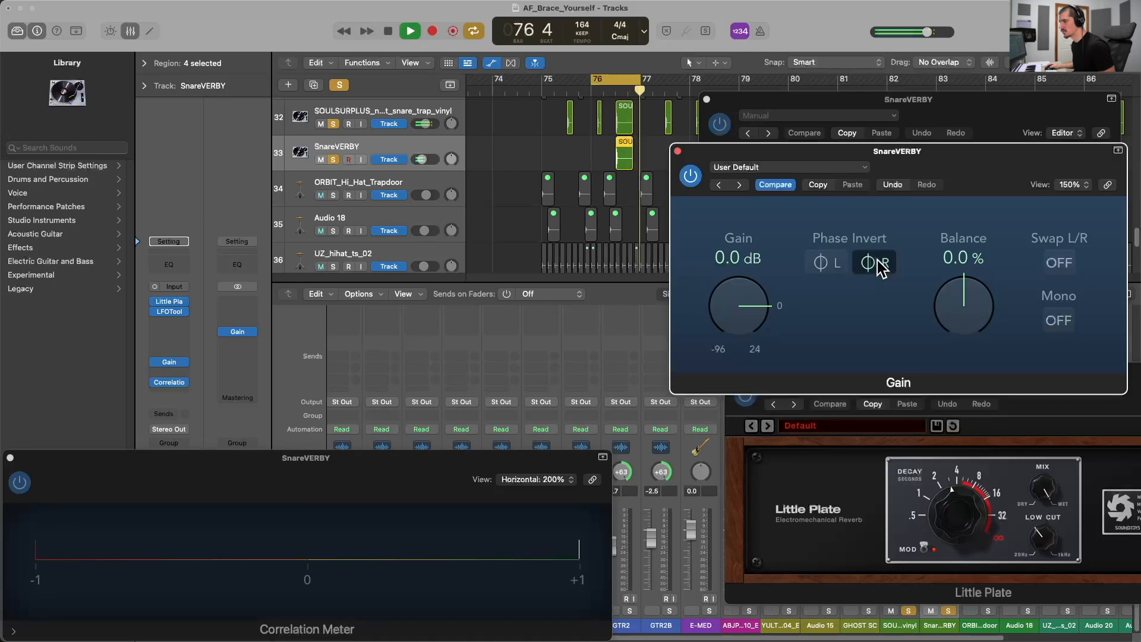
Open Stereo Out's Gain plug-in and compare the soloed snare and reverb with Mono on and off.
{"action": "left_click", "coordinate": [239, 333]}
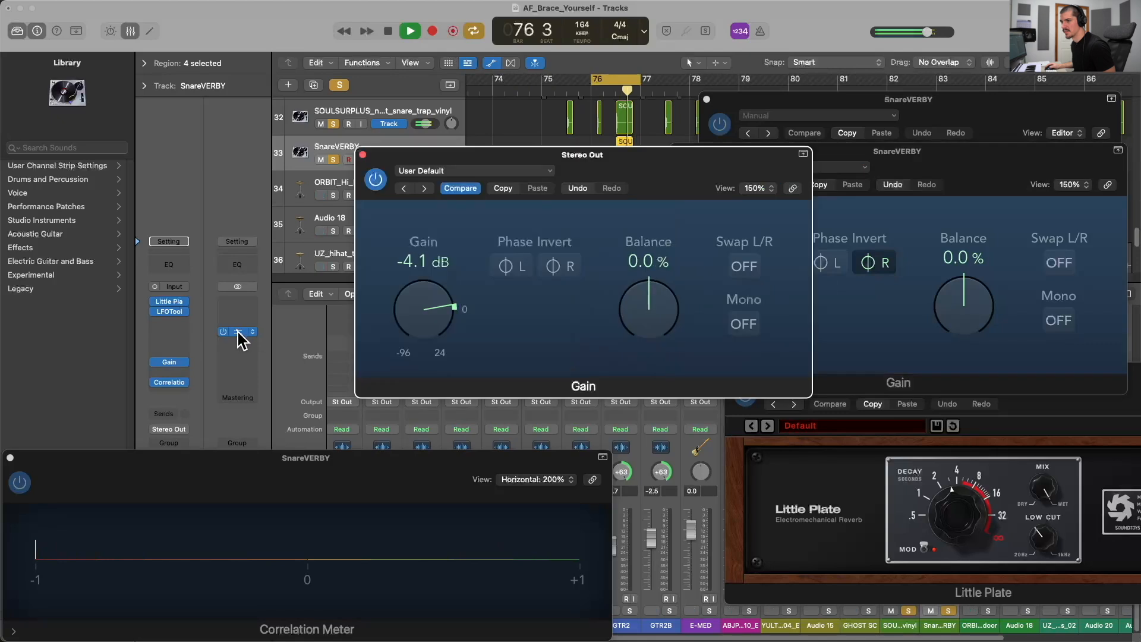
{"action": "left_click", "coordinate": [744, 326]}
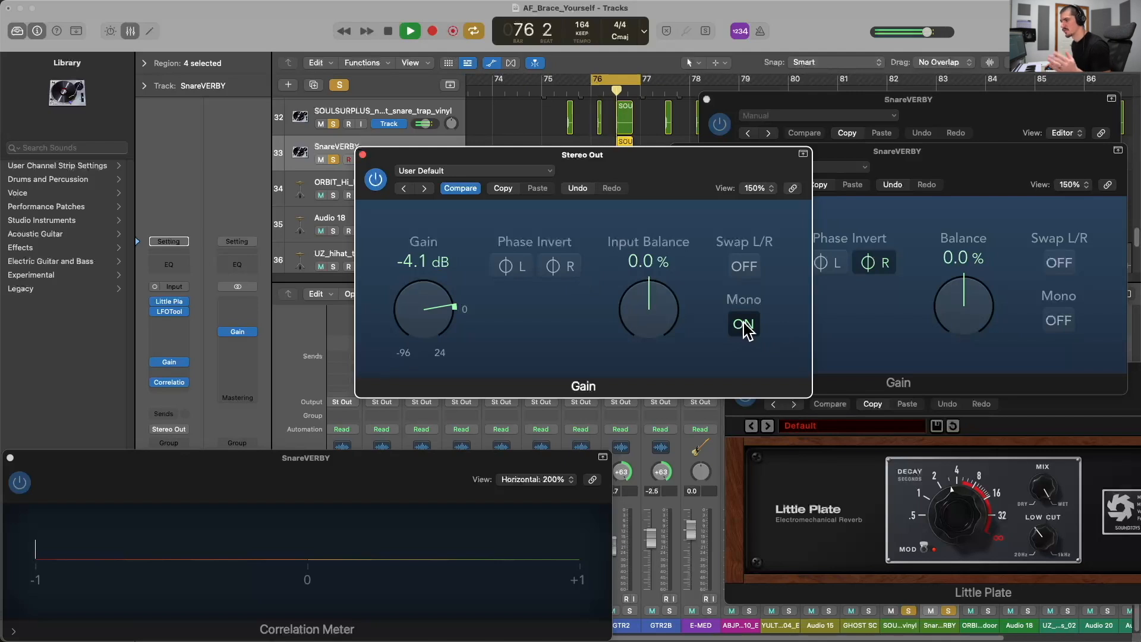
{"action": "left_click", "coordinate": [744, 326]}
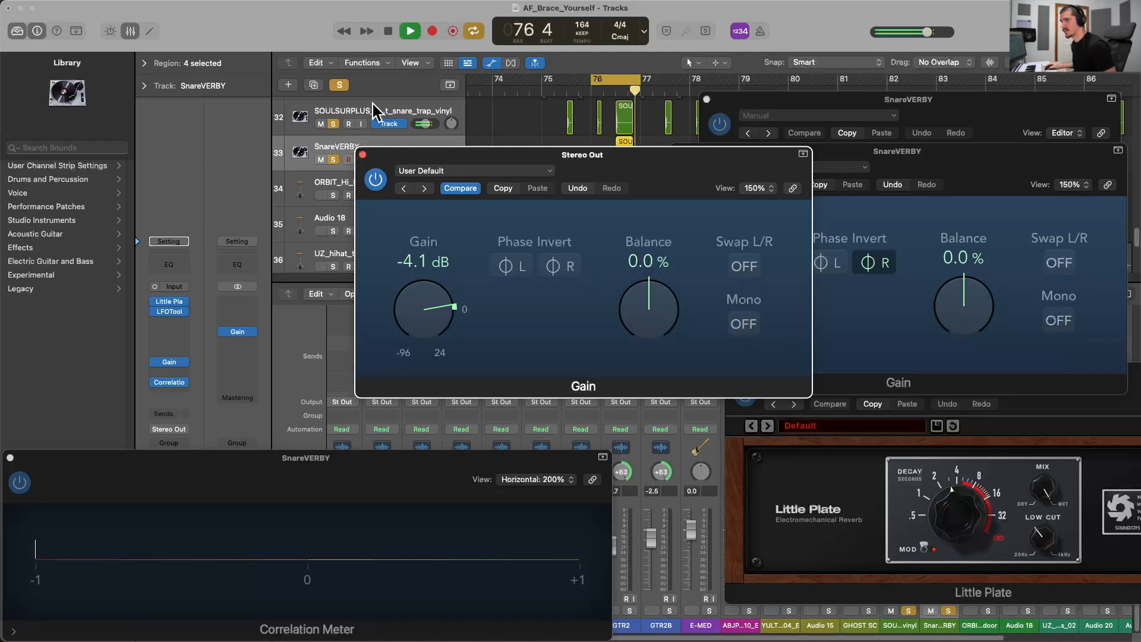
Turn off the solos and cycle, play the full mix in stereo, switch Stereo Out's Mono on, and stop playback.
{"action": "left_click", "coordinate": [530, 89]}
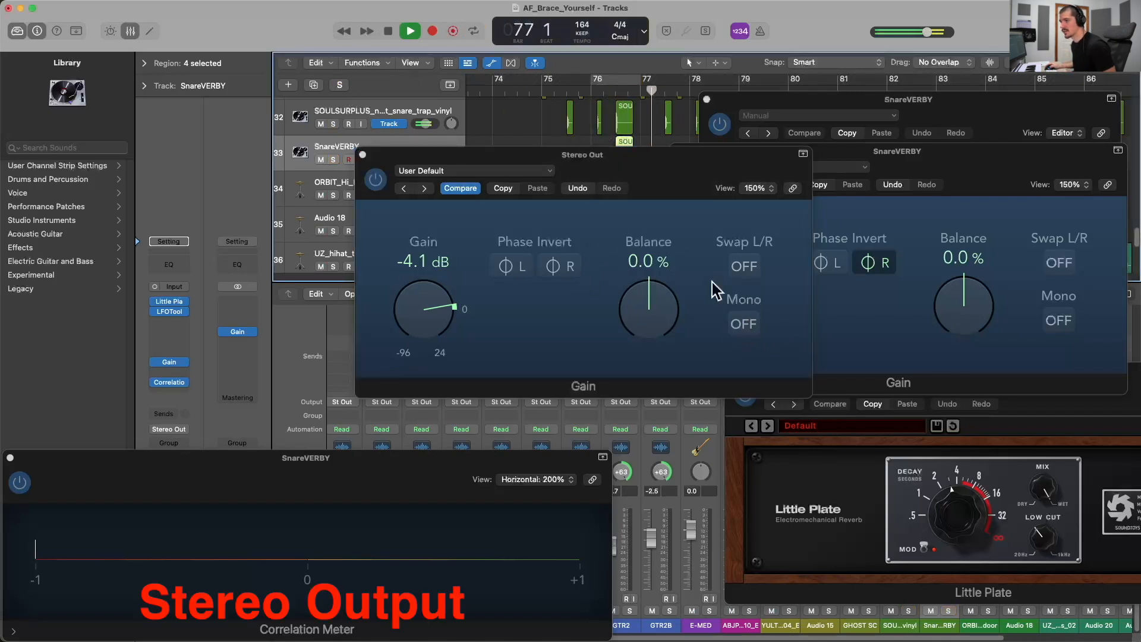
{"action": "left_click", "coordinate": [744, 324]}
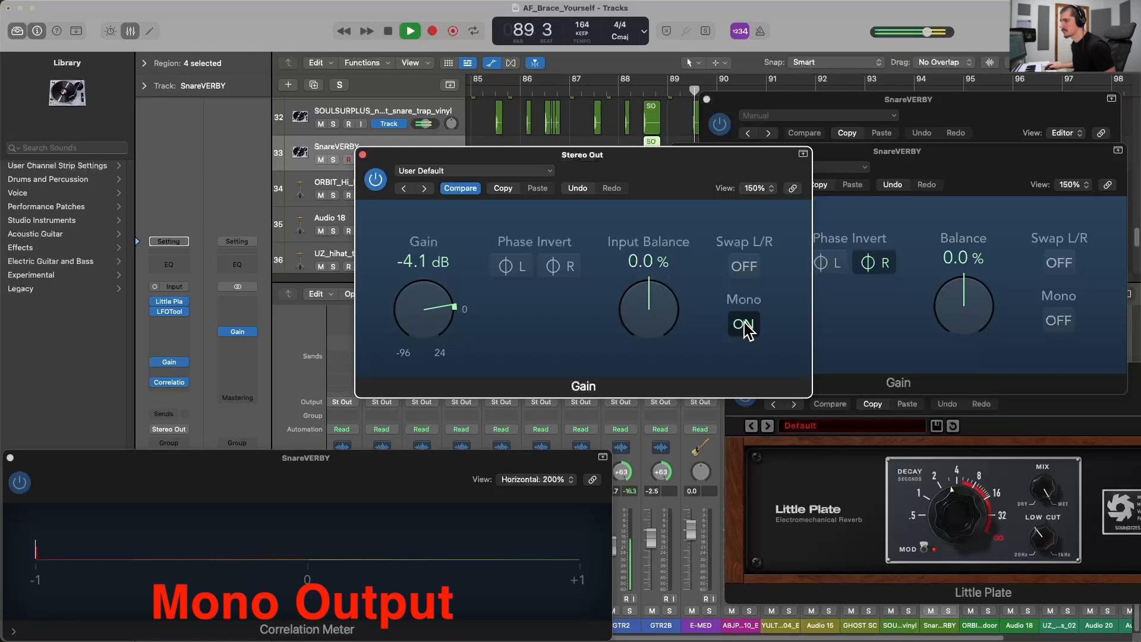
{"action": "key", "text": "space"}
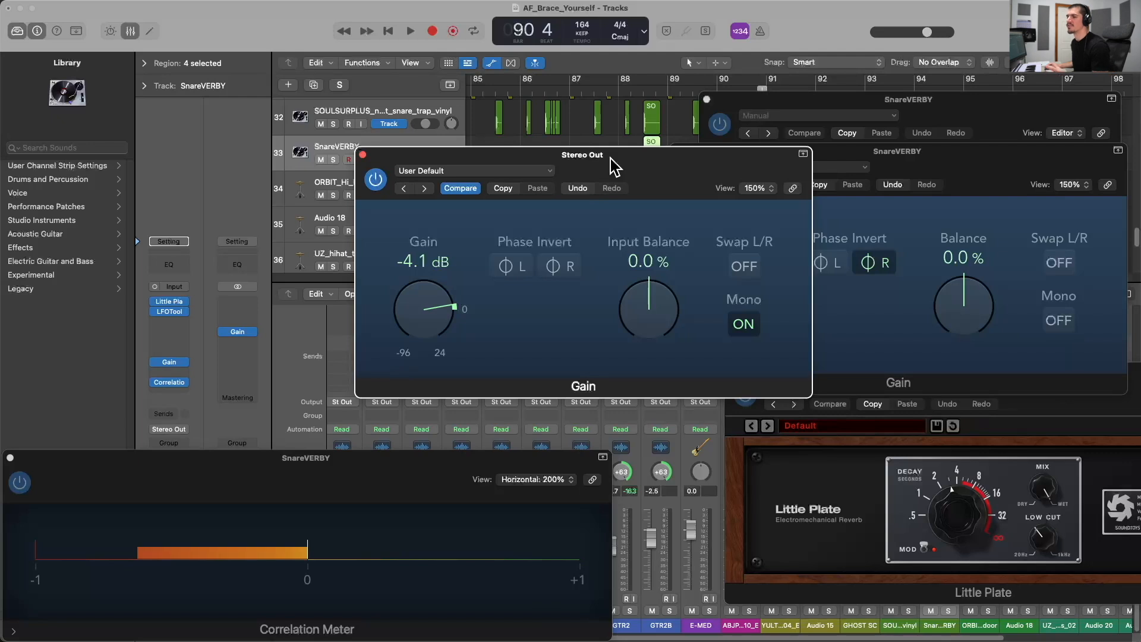
{"action": "left_click_drag", "start_coordinate": [610, 158], "coordinate": [595, 146]}
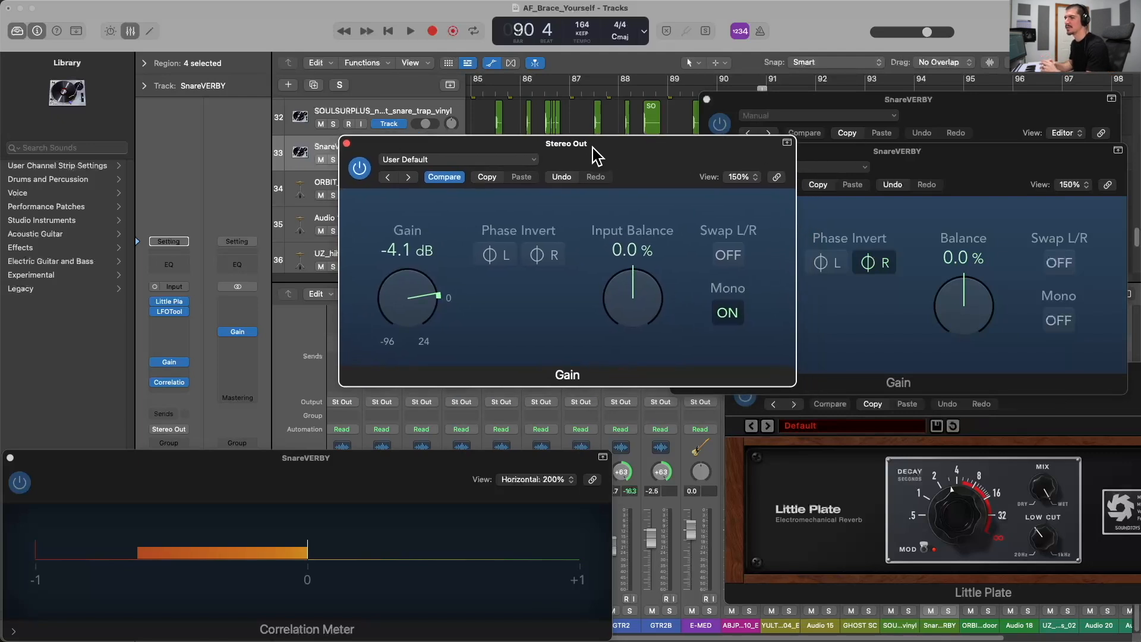